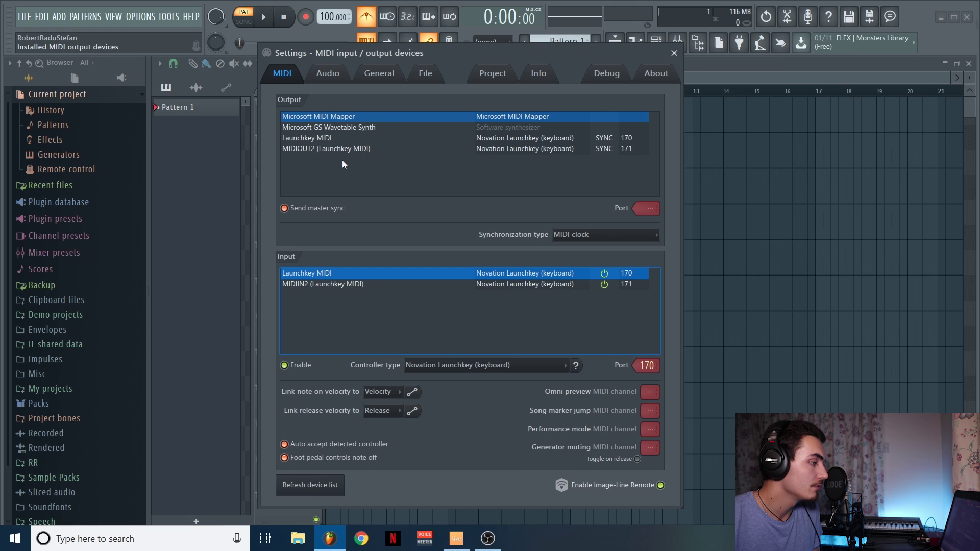
Step: Review the audio device settings, the browser's extra search folders and the available autosave intervals
{"action": "left_click", "coordinate": [343, 73]}
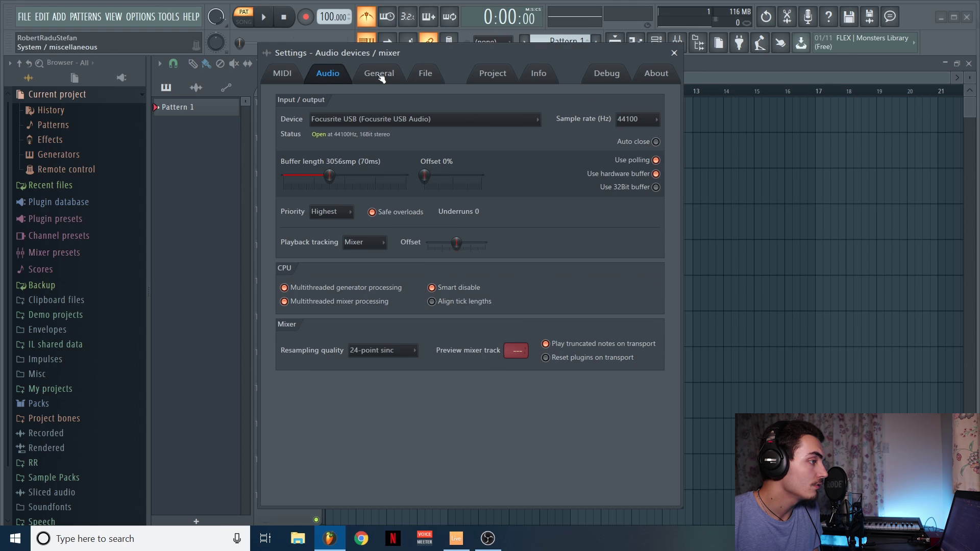
{"action": "left_click", "coordinate": [426, 73]}
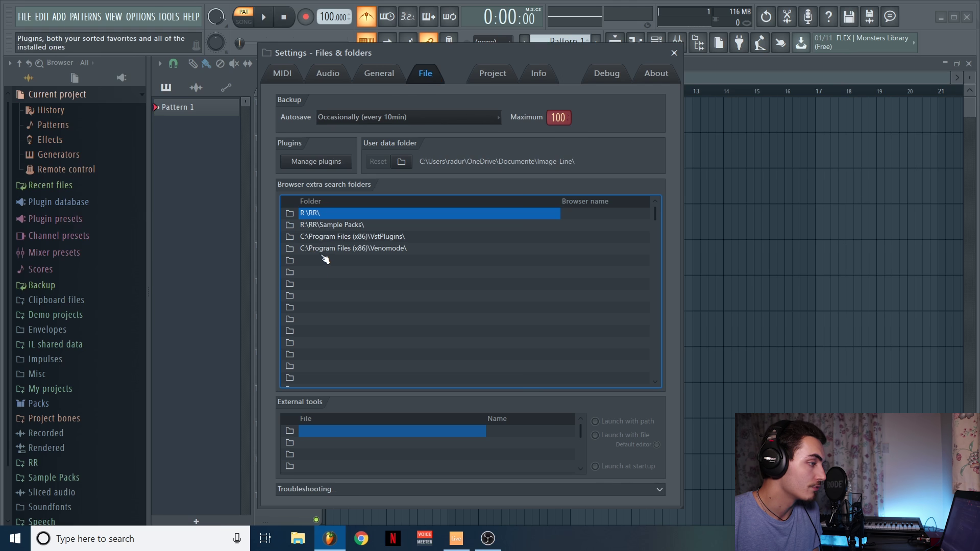
{"action": "left_click", "coordinate": [289, 261]}
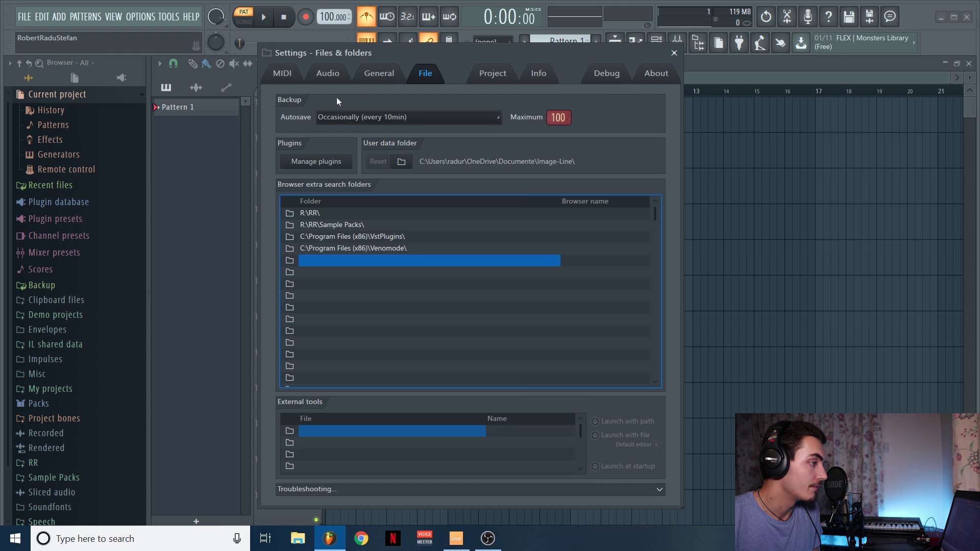
{"action": "left_click", "coordinate": [407, 118]}
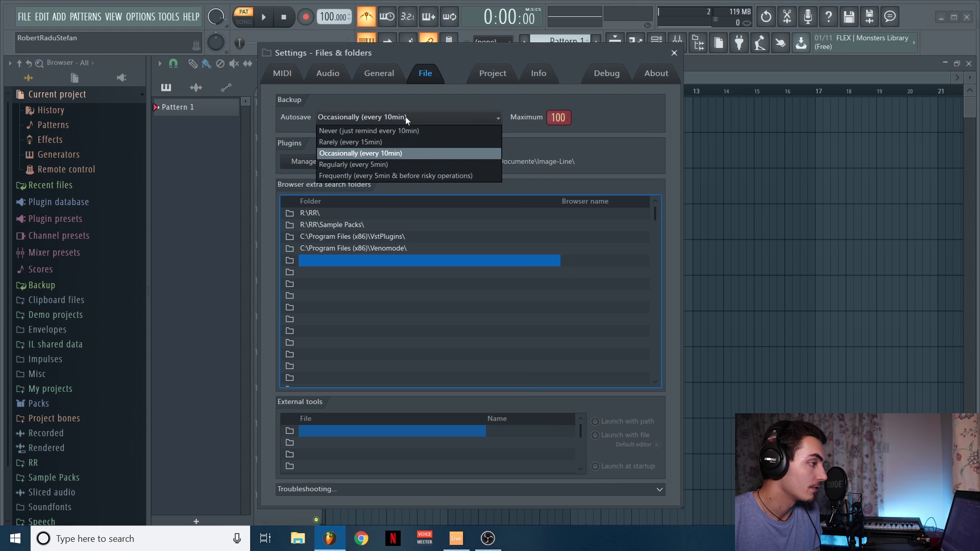
{"action": "left_click", "coordinate": [407, 117]}
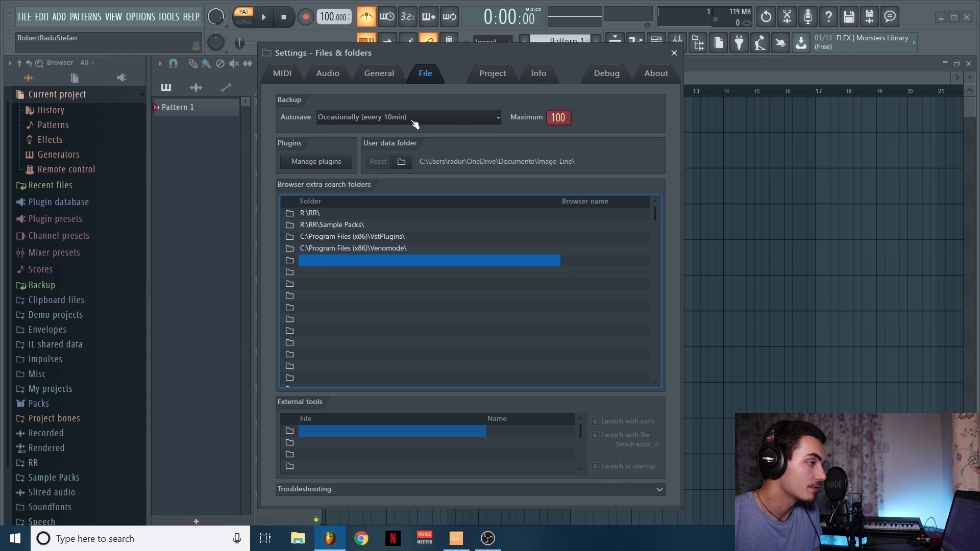
{"action": "left_click", "coordinate": [399, 120]}
{"action": "left_click", "coordinate": [400, 119]}
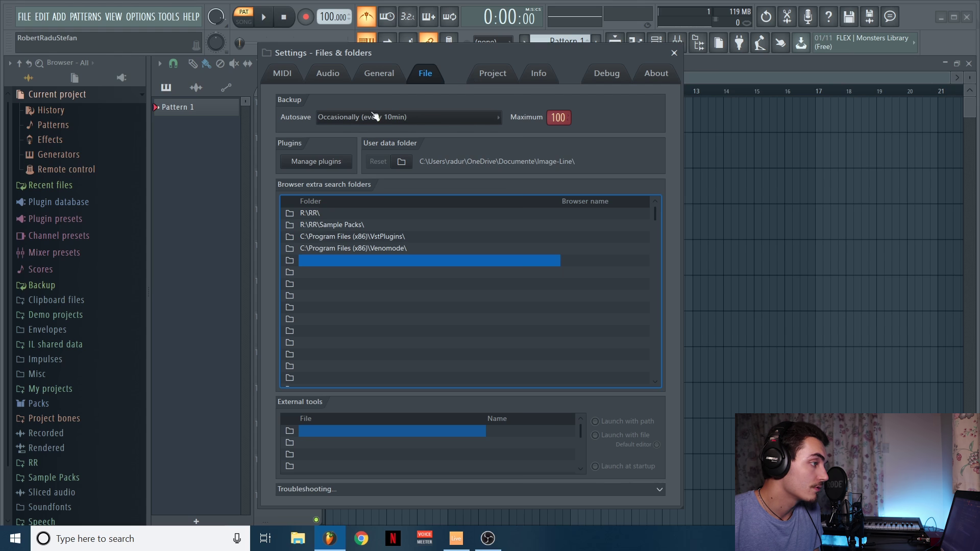
Step: View the project info page with its genre choices and close the settings
{"action": "key", "text": "F11"}
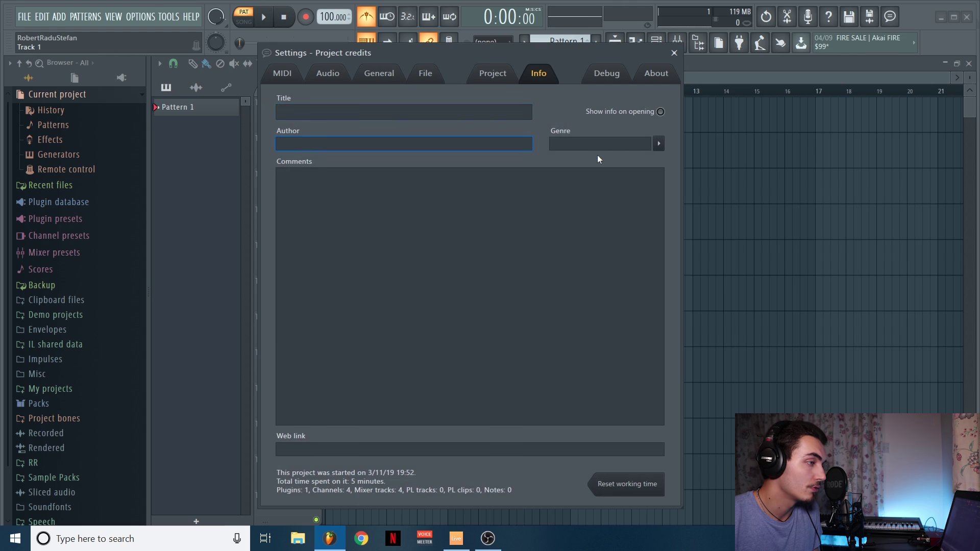
{"action": "left_click", "coordinate": [659, 143]}
{"action": "key", "text": "Escape"}
{"action": "key", "text": "Escape"}
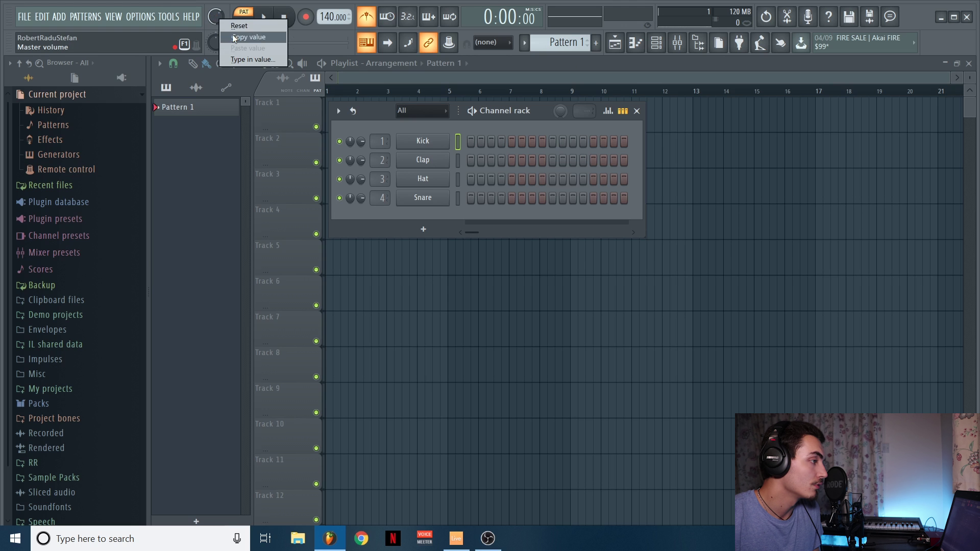
Step: Reset the master volume to its default, and start and stop playback
{"action": "left_click", "coordinate": [224, 25]}
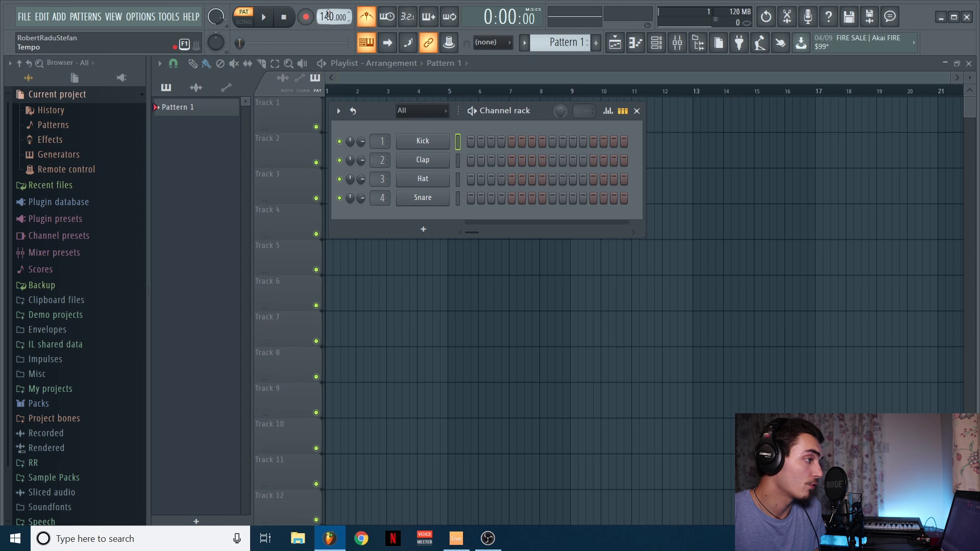
{"action": "left_click", "coordinate": [264, 17]}
{"action": "left_click", "coordinate": [284, 17]}
Step: Set the project tempo to 85 BPM
{"action": "right_click", "coordinate": [336, 18]}
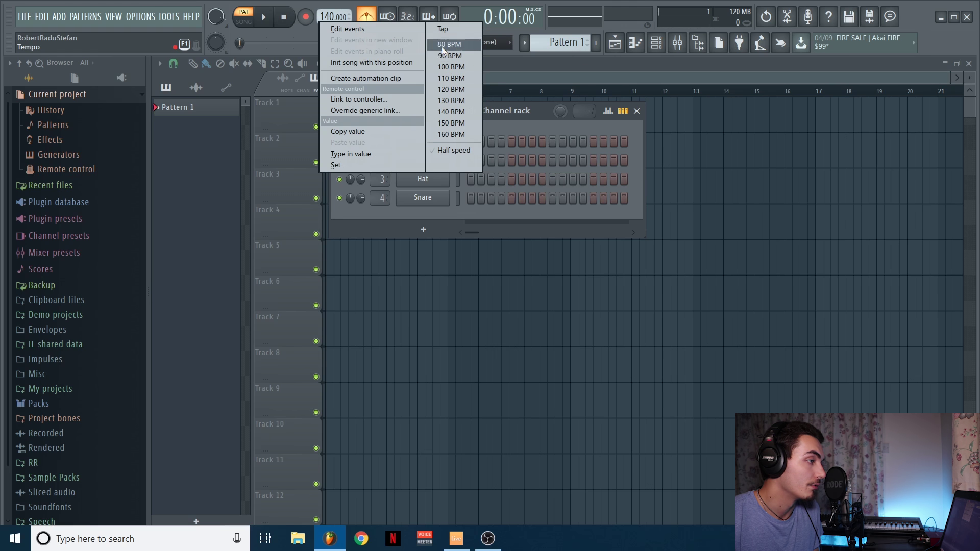
{"action": "left_click", "coordinate": [352, 154]}
{"action": "type", "text": "85"}
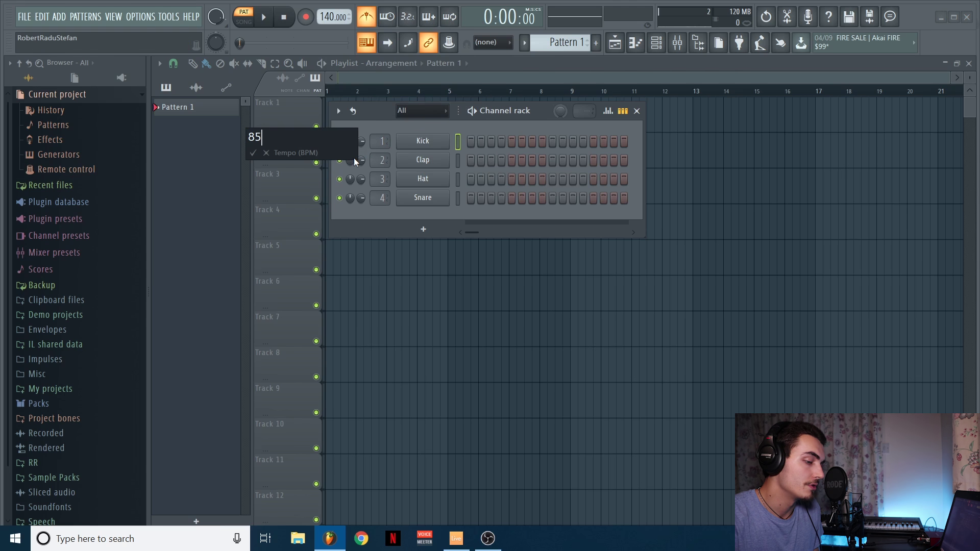
{"action": "key", "text": "Return"}
Step: Set the project tempo to 100 BPM
{"action": "left_click_drag", "start_coordinate": [335, 16], "coordinate": [335, 31]}
{"action": "right_click", "coordinate": [335, 16]}
{"action": "left_click", "coordinate": [362, 149]}
{"action": "type", "text": "100"}
{"action": "key", "text": "Return"}
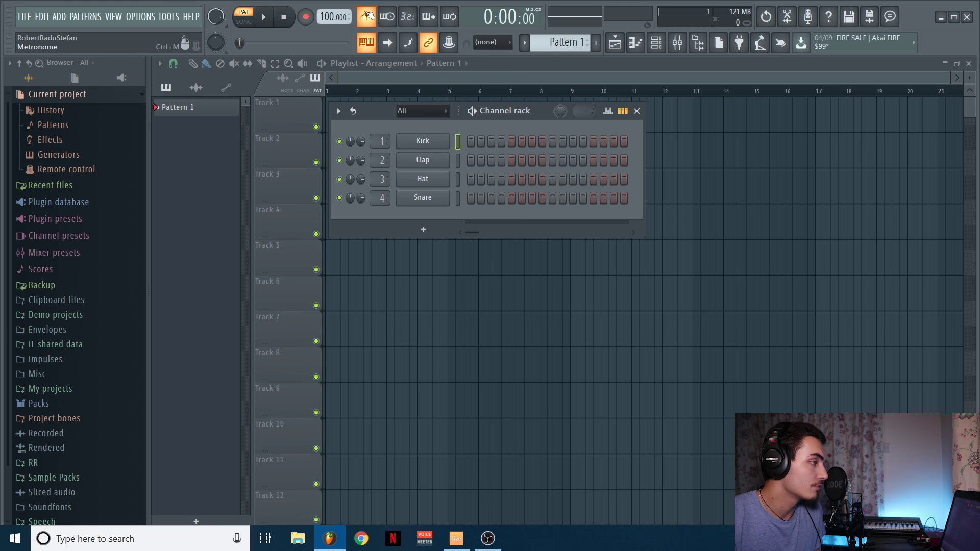
Step: Set the metronome sound to Cowbell and start playback to hear it
{"action": "right_click", "coordinate": [369, 19]}
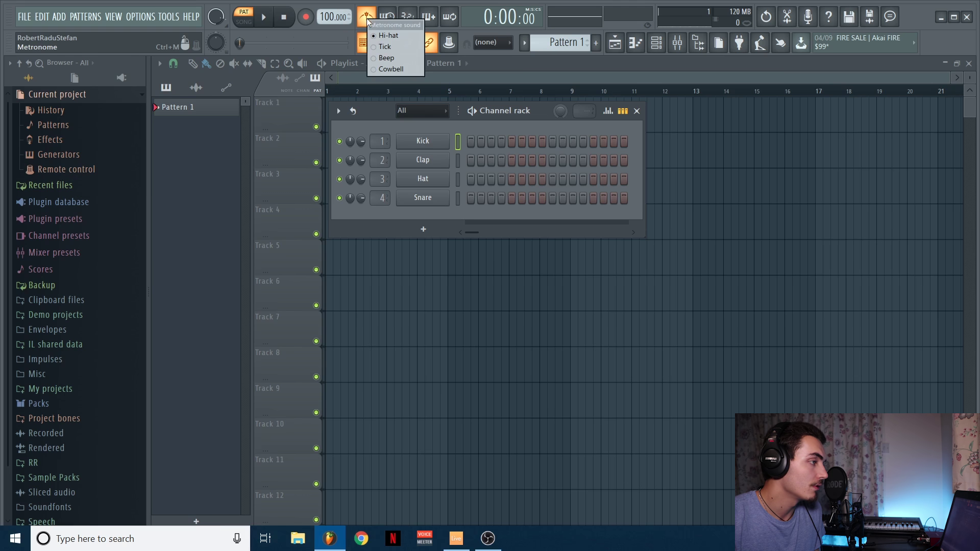
{"action": "left_click", "coordinate": [391, 69]}
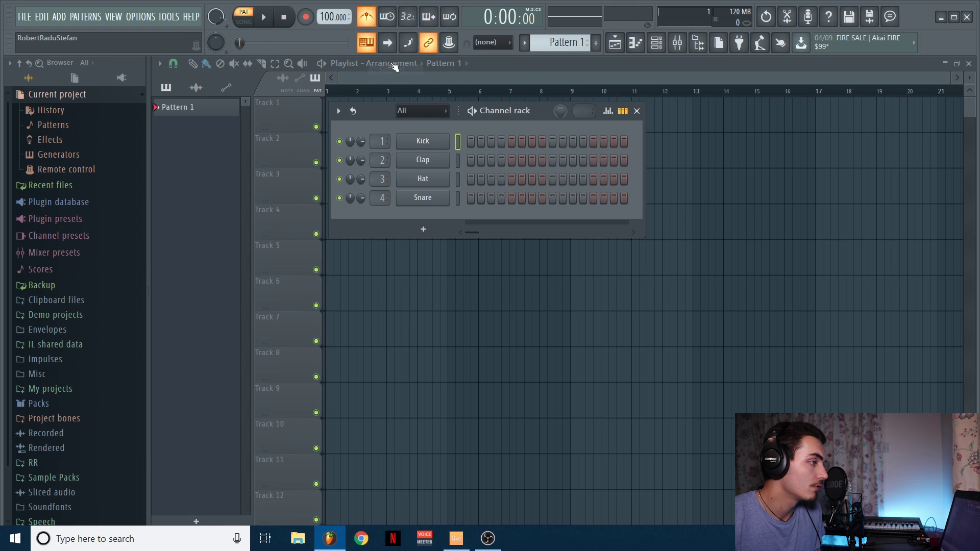
{"action": "key", "text": "space"}
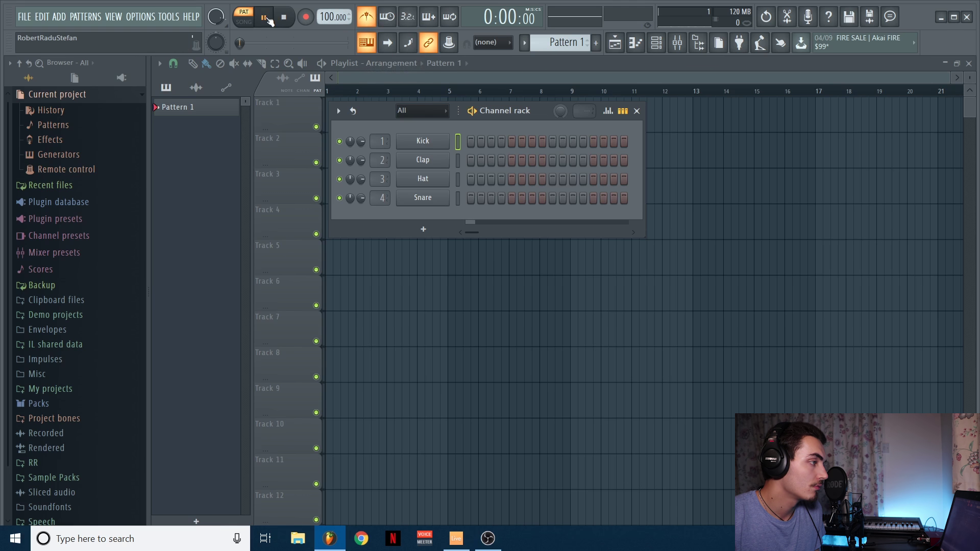
Step: Change the metronome sound to Tick and stop playback
{"action": "right_click", "coordinate": [369, 18]}
{"action": "left_click", "coordinate": [391, 48]}
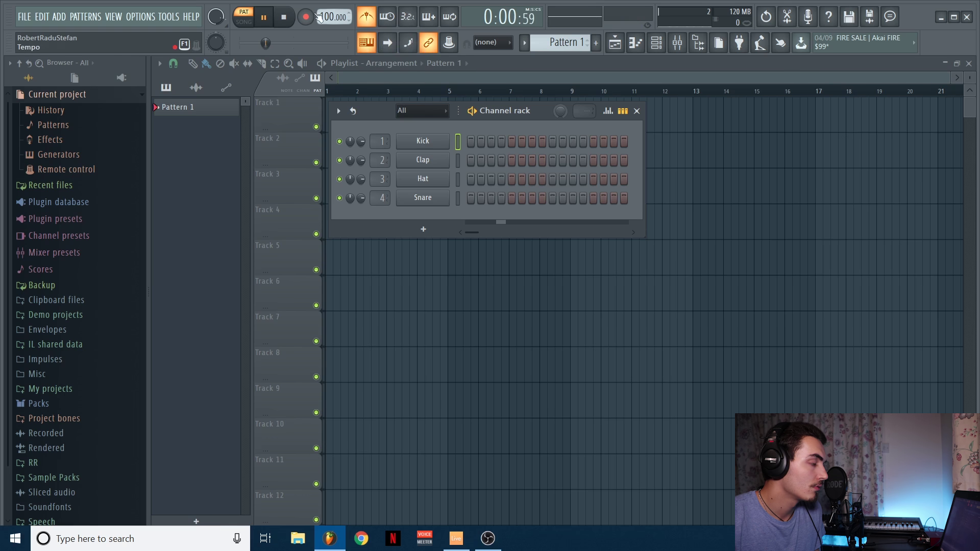
{"action": "left_click", "coordinate": [284, 17]}
{"action": "right_click", "coordinate": [387, 17]}
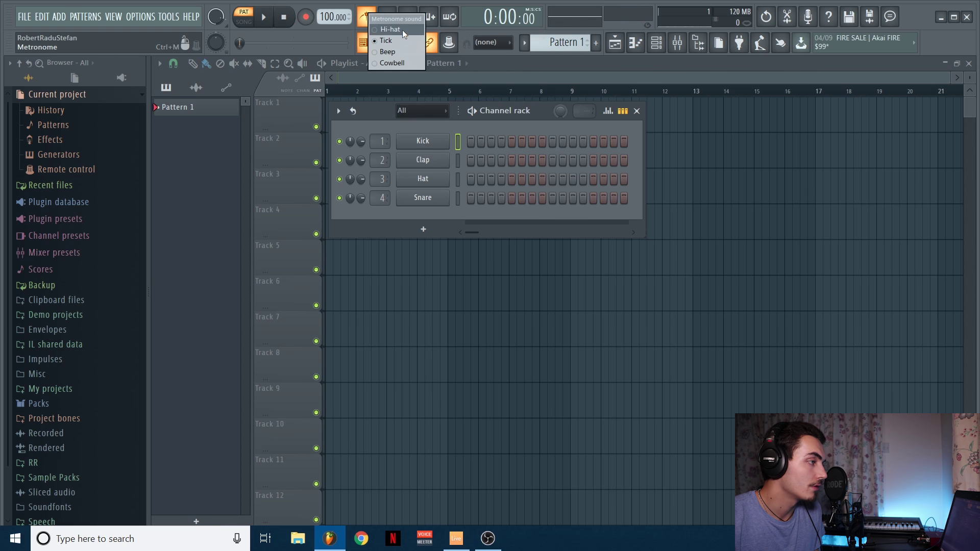
{"action": "left_click", "coordinate": [394, 39]}
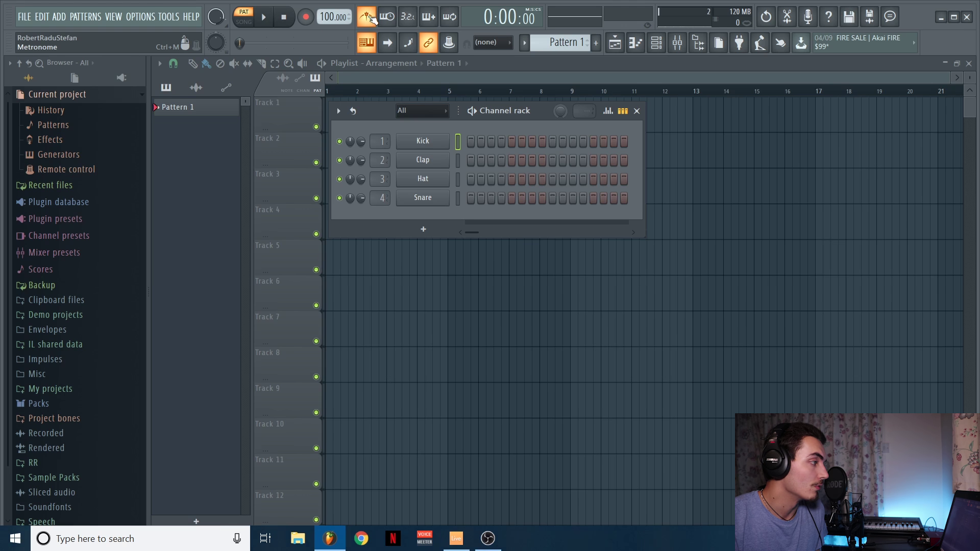
Step: Toggle the countdown before recording on and back off, and disable the typing keyboard to piano keyboard option
{"action": "left_click", "coordinate": [414, 17]}
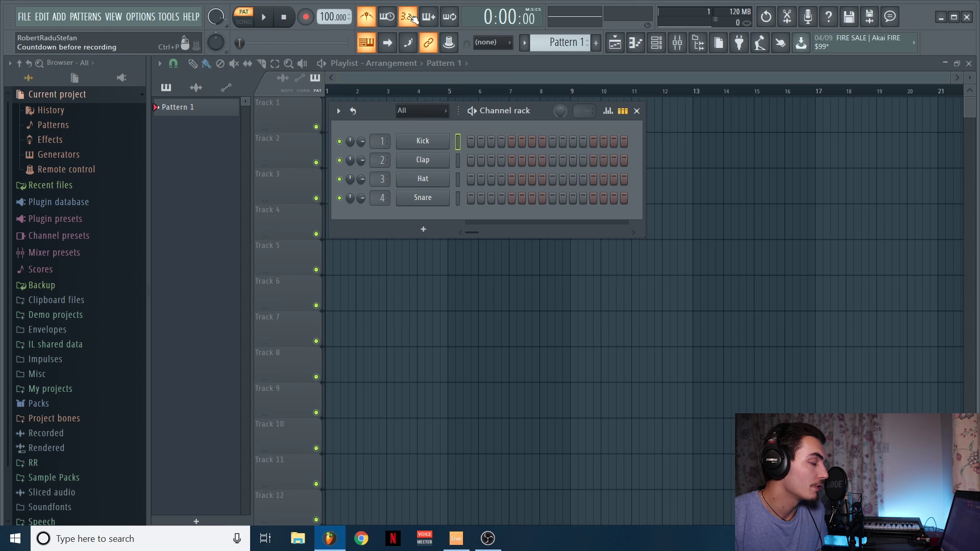
{"action": "left_click", "coordinate": [414, 19]}
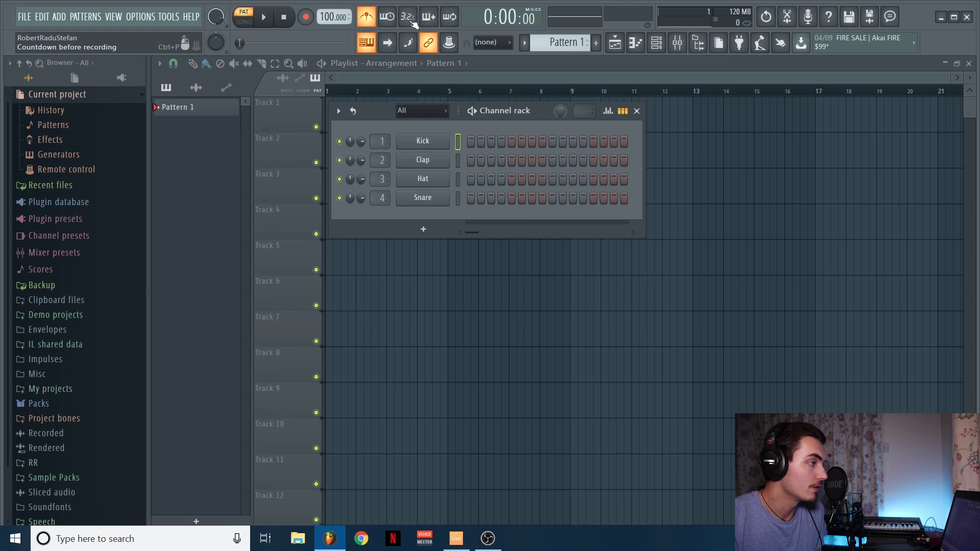
{"action": "left_click", "coordinate": [372, 47]}
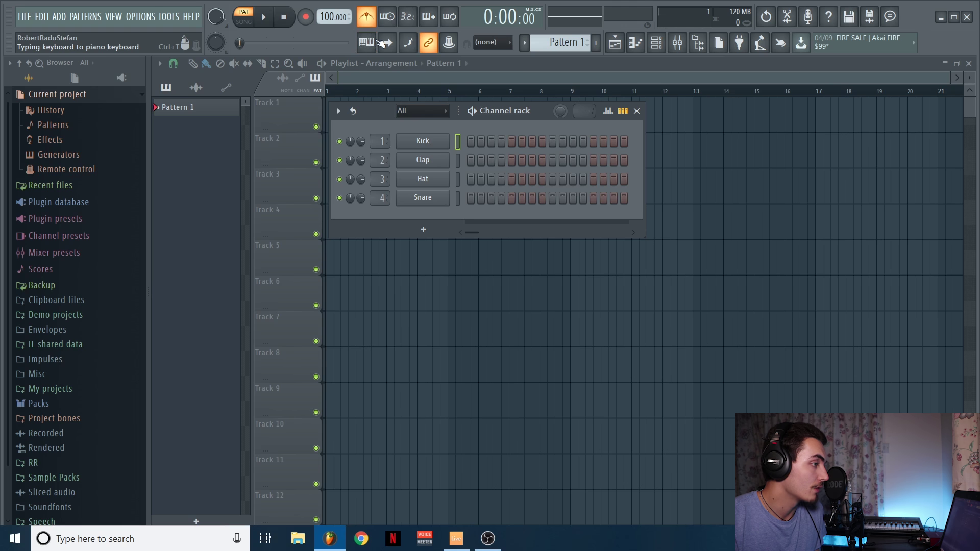
{"action": "left_click", "coordinate": [374, 48]}
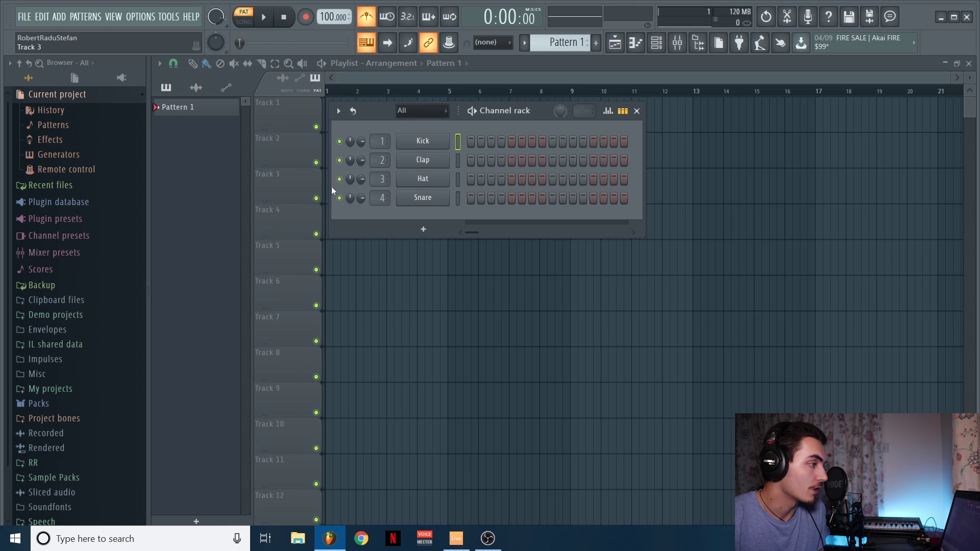
{"action": "left_click", "coordinate": [377, 47]}
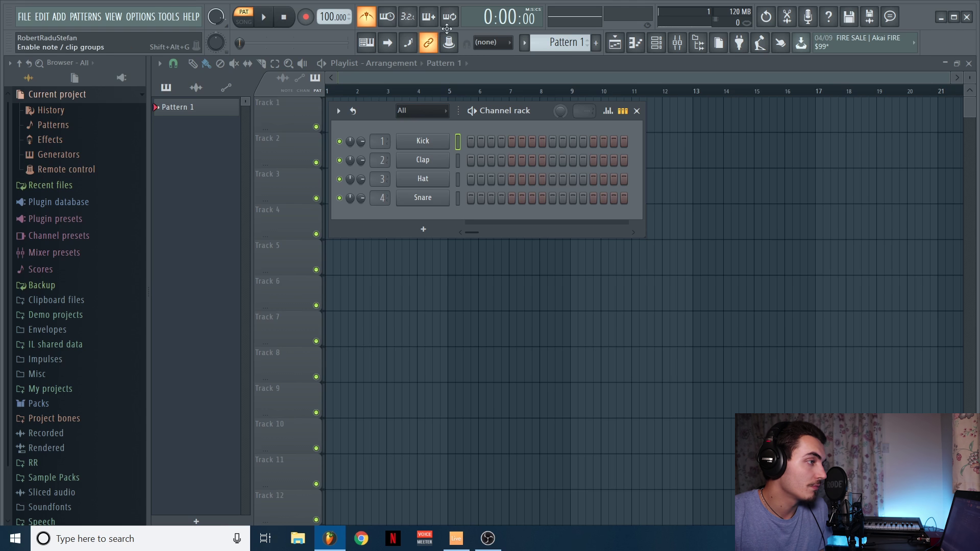
Step: Switch the time display format and the channel rack's visibility, restoring both
{"action": "left_click", "coordinate": [508, 19]}
{"action": "left_click", "coordinate": [513, 19]}
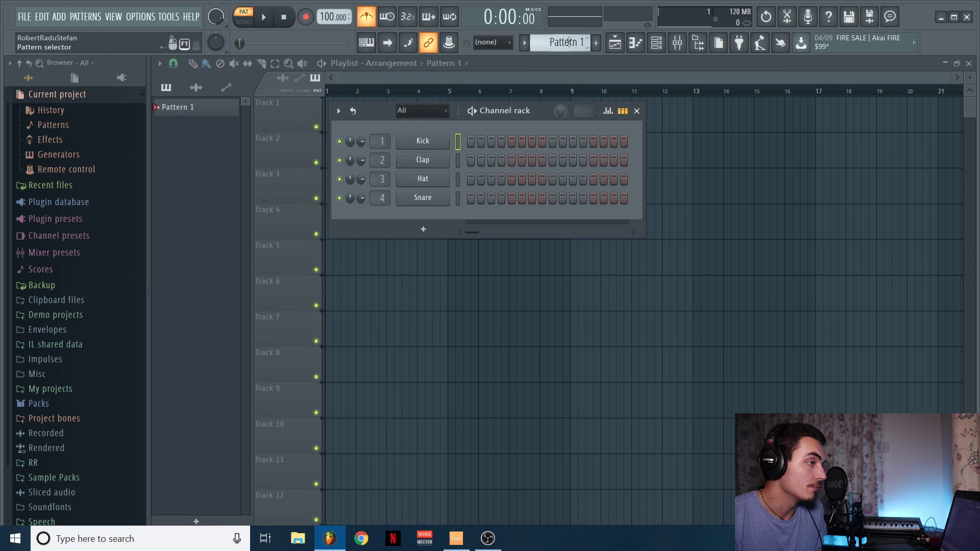
{"action": "key", "text": "F6"}
{"action": "key", "text": "F6"}
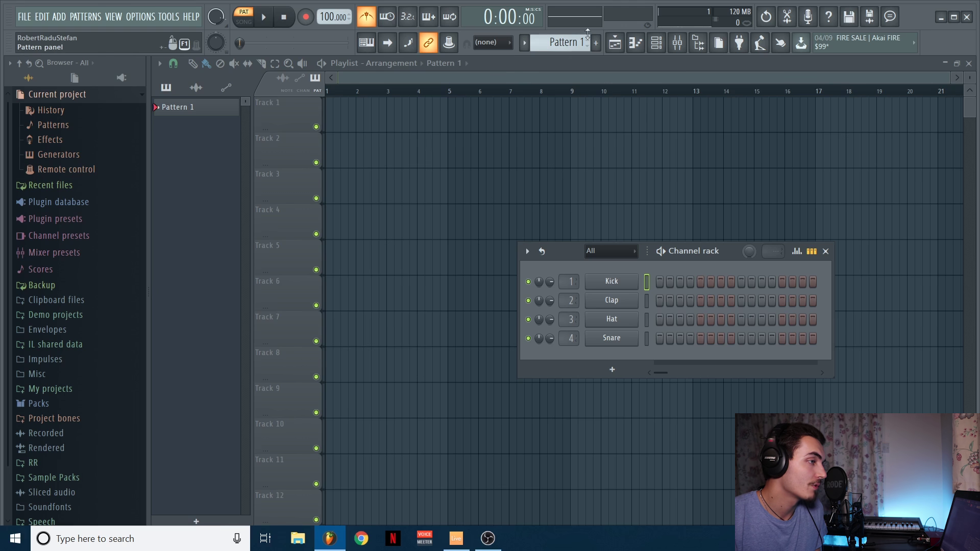
Step: Rename Pattern 1 to "Pattern 2" and give it a blue-violet color
{"action": "left_click", "coordinate": [597, 44]}
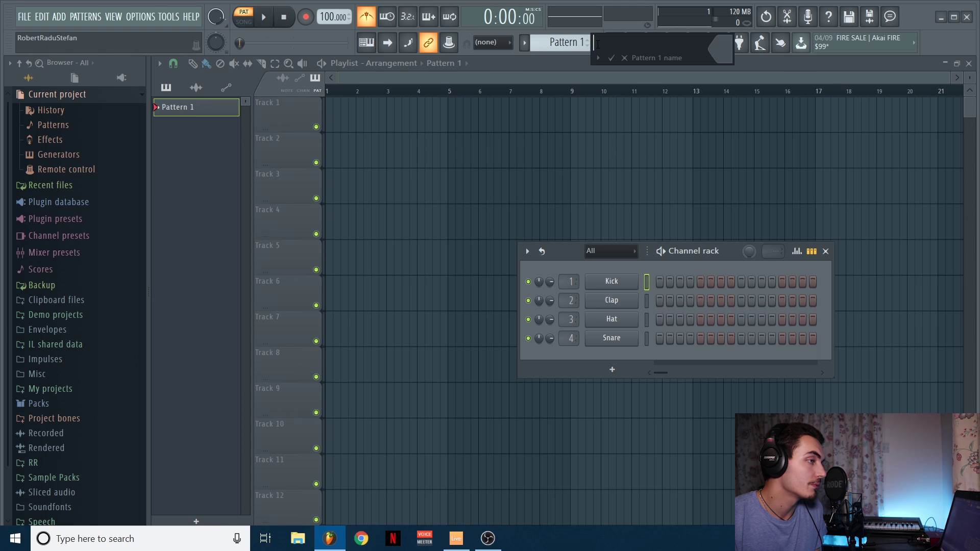
{"action": "type", "text": "Pattern 2"}
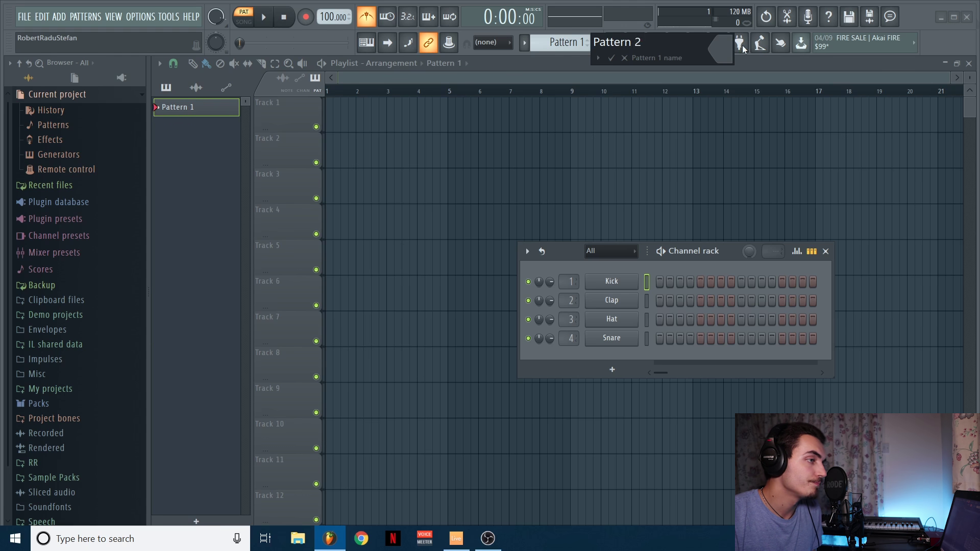
{"action": "left_click", "coordinate": [721, 45]}
{"action": "left_click", "coordinate": [834, 42]}
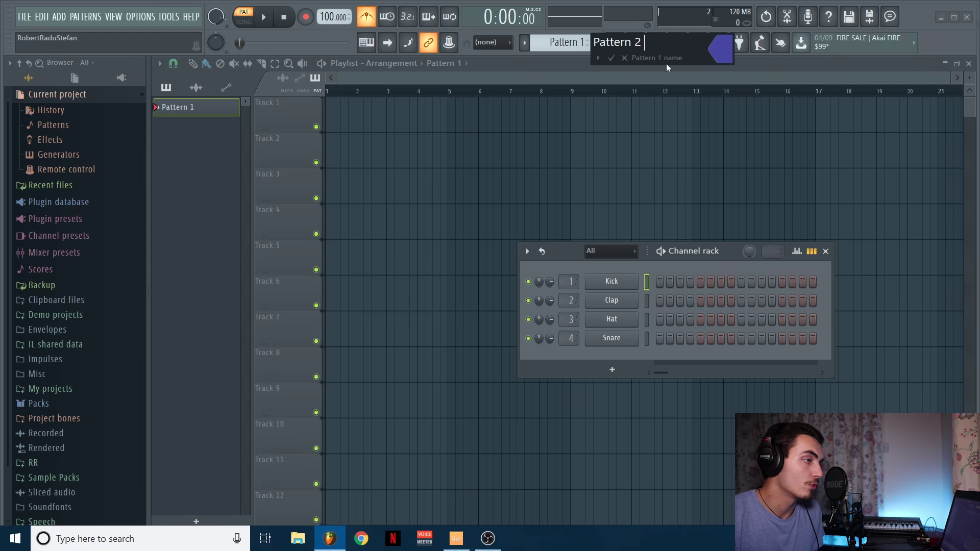
{"action": "key", "text": "Return"}
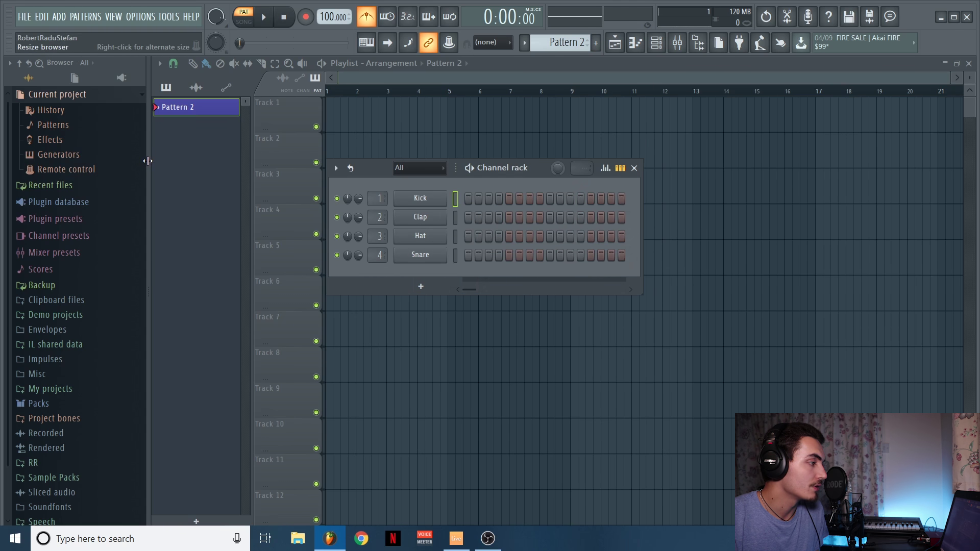
Step: Collapse the browser completely and widen it again to about its former width
{"action": "left_click_drag", "start_coordinate": [147, 161], "coordinate": [6, 152]}
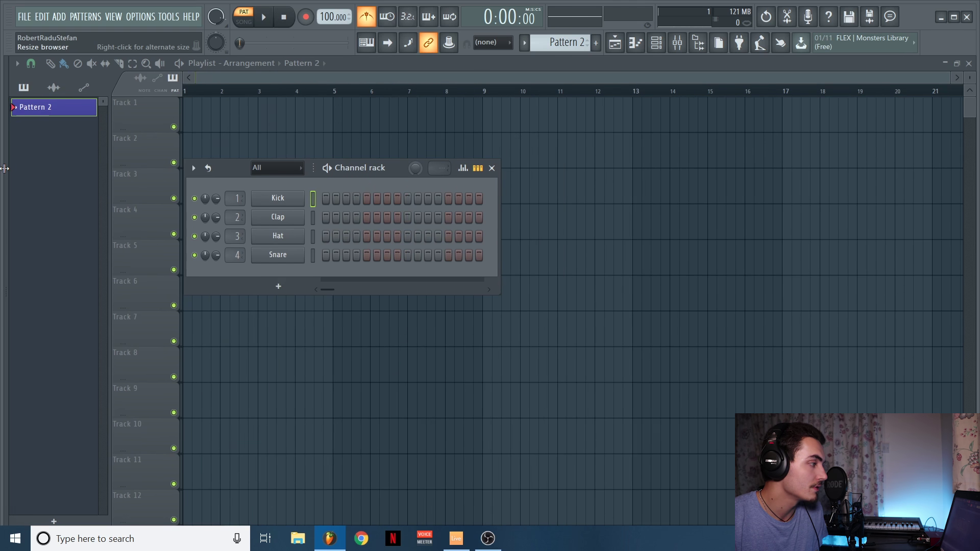
{"action": "left_click_drag", "start_coordinate": [4, 168], "coordinate": [138, 163]}
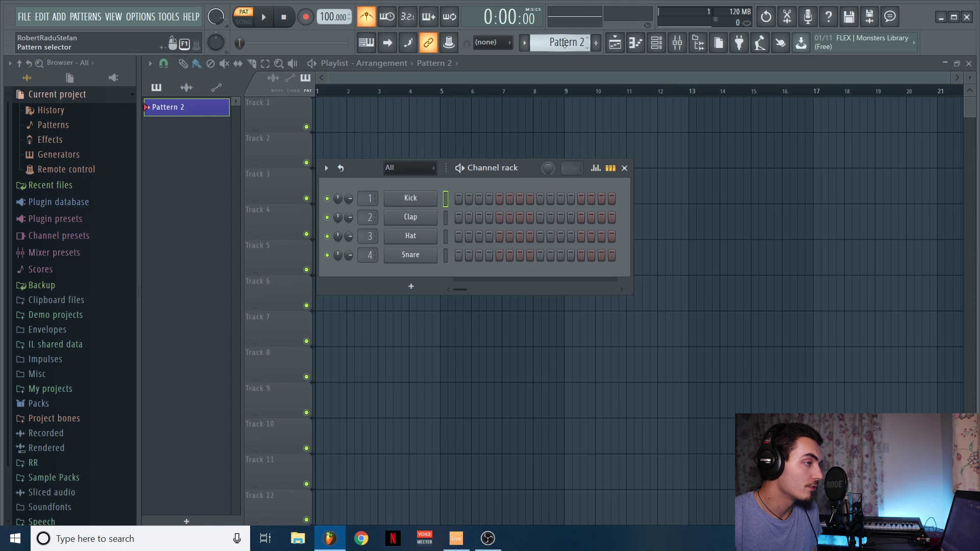
Step: View the mixer, the playlist and the Kick channel's piano roll in turn
{"action": "left_click", "coordinate": [677, 42]}
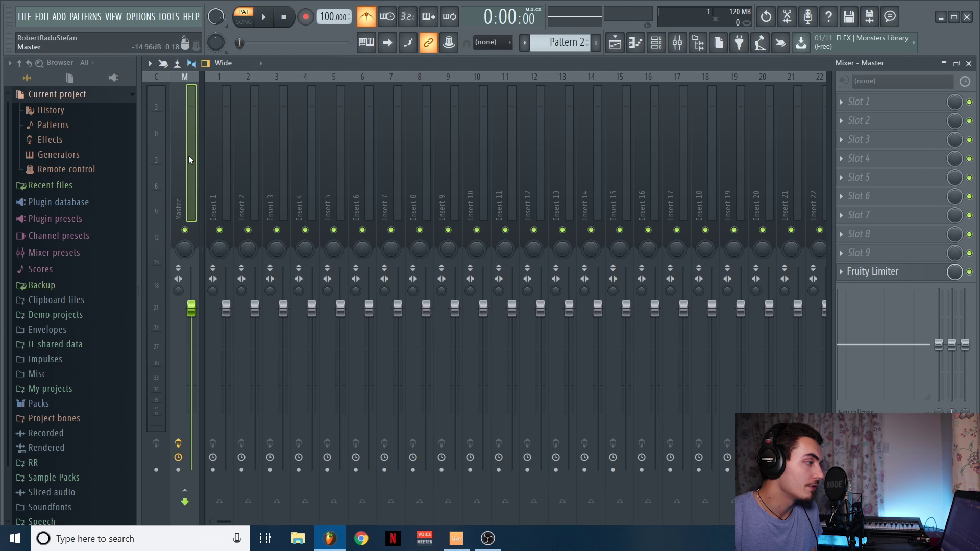
{"action": "left_click", "coordinate": [615, 42]}
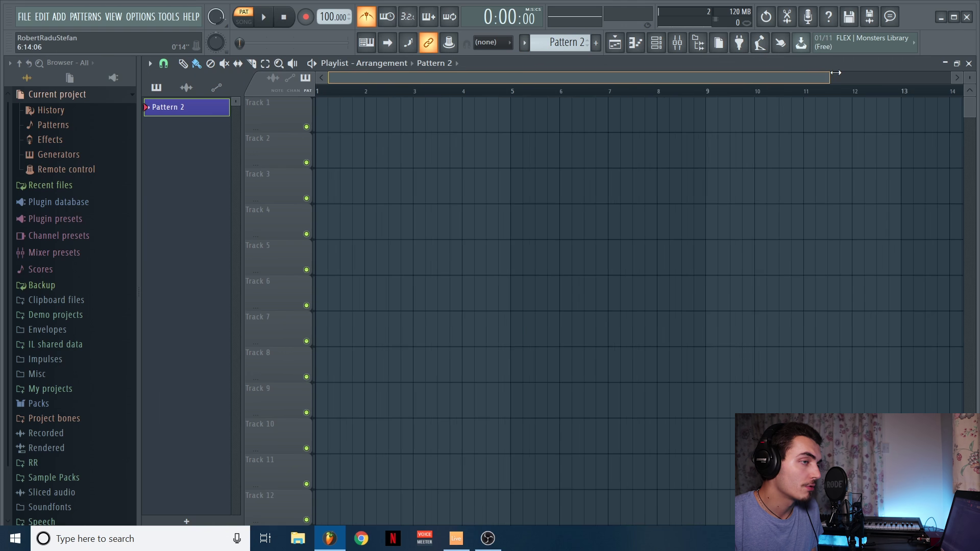
{"action": "left_click_drag", "start_coordinate": [836, 73], "coordinate": [949, 74]}
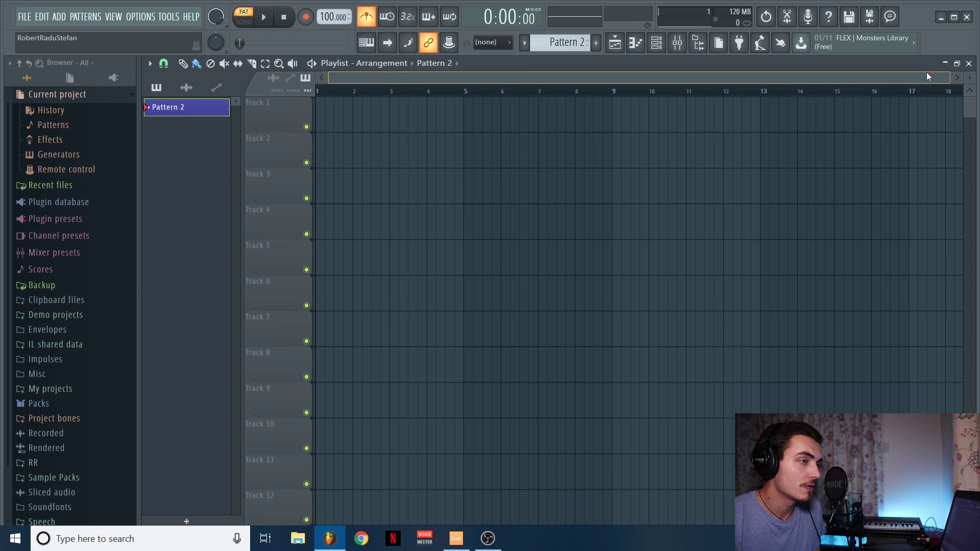
{"action": "left_click", "coordinate": [636, 44]}
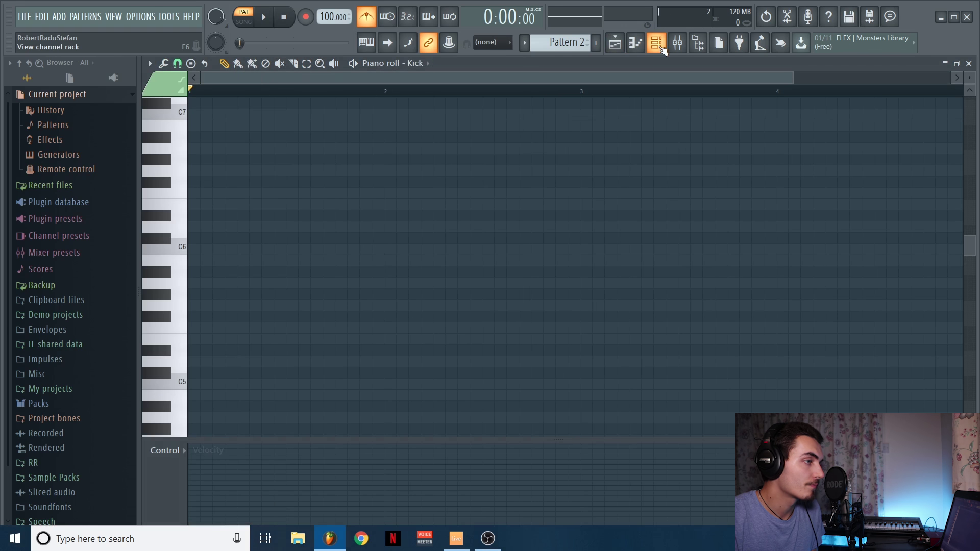
Step: Show the channel rack, view the mixer and return to the playlist
{"action": "left_click", "coordinate": [659, 49]}
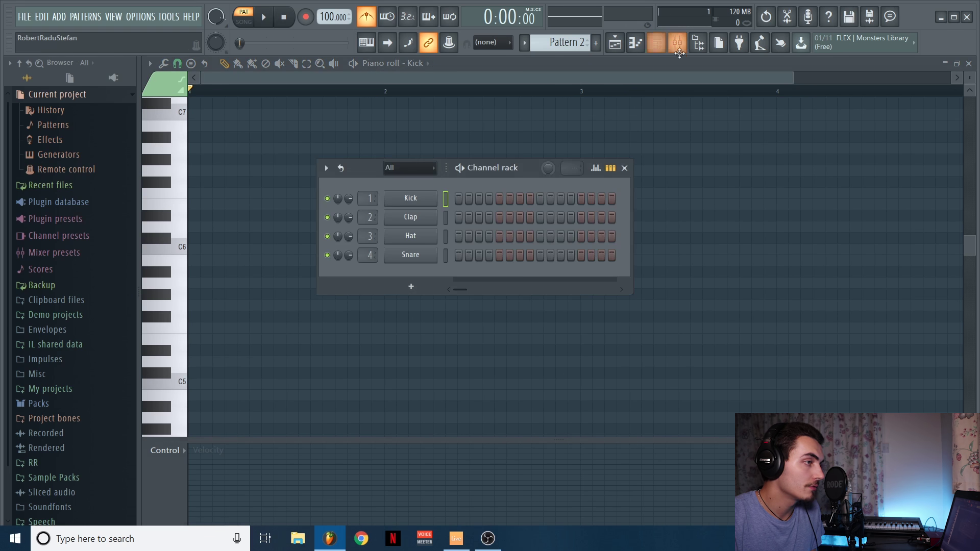
{"action": "left_click", "coordinate": [681, 45]}
{"action": "left_click", "coordinate": [615, 44]}
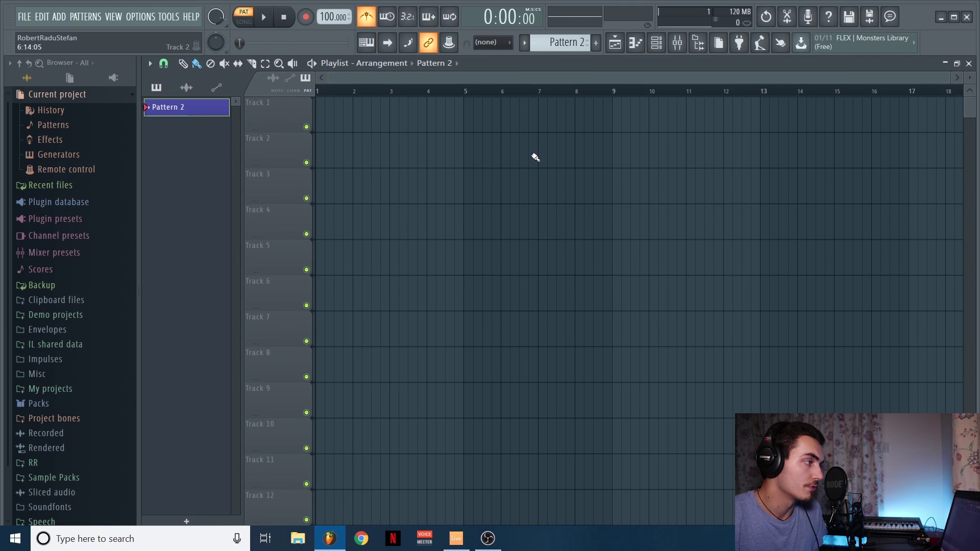
Step: Switch to Pattern 1, rename it "Kick" and give it a red color
{"action": "left_click", "coordinate": [597, 45]}
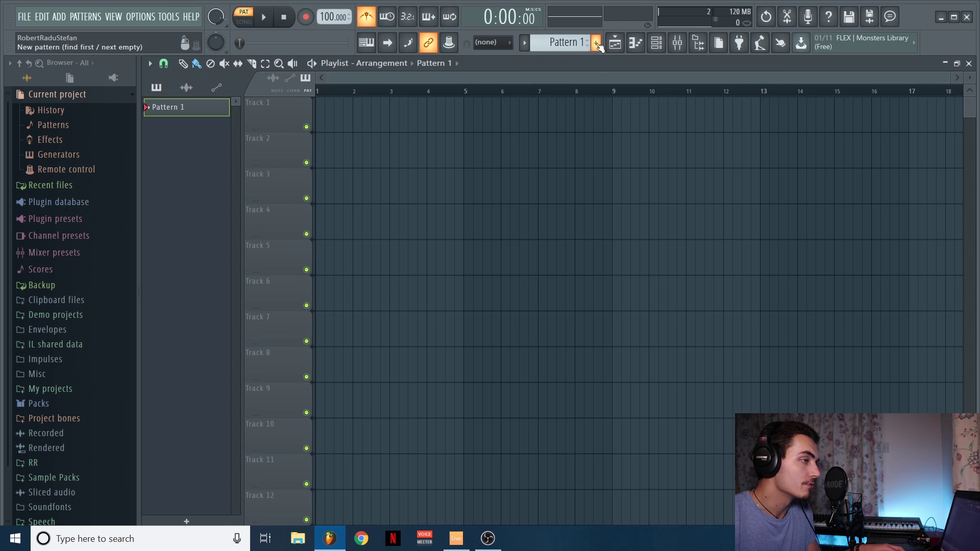
{"action": "type", "text": "Kick"}
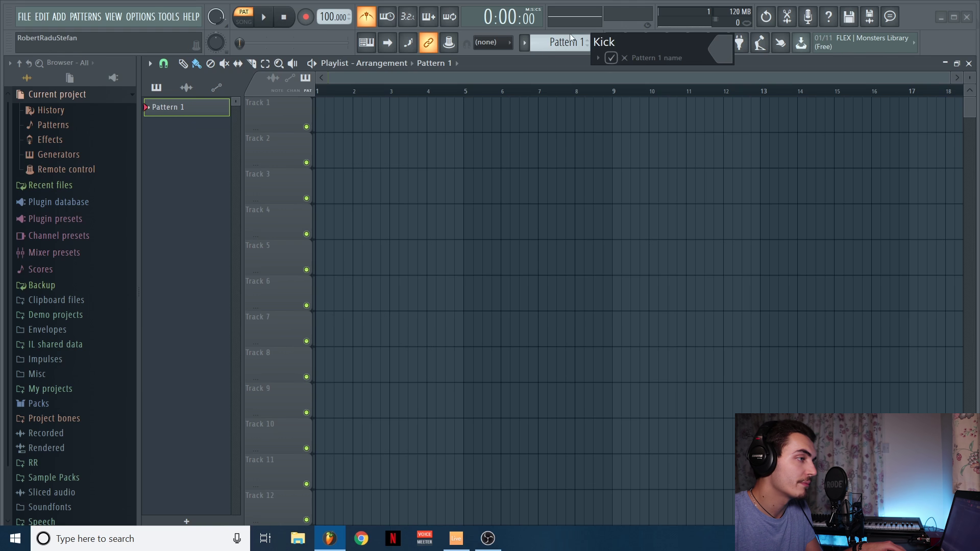
{"action": "left_click", "coordinate": [720, 48]}
{"action": "left_click", "coordinate": [885, 40]}
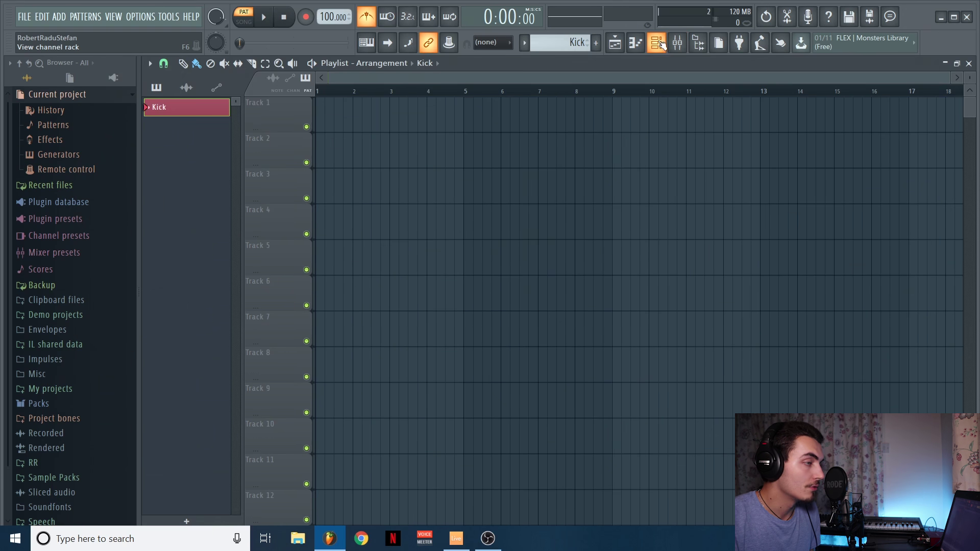
Step: Show the channel rack and expand the browser's Packs > Drums > Kicks sample folder
{"action": "key", "text": "F6"}
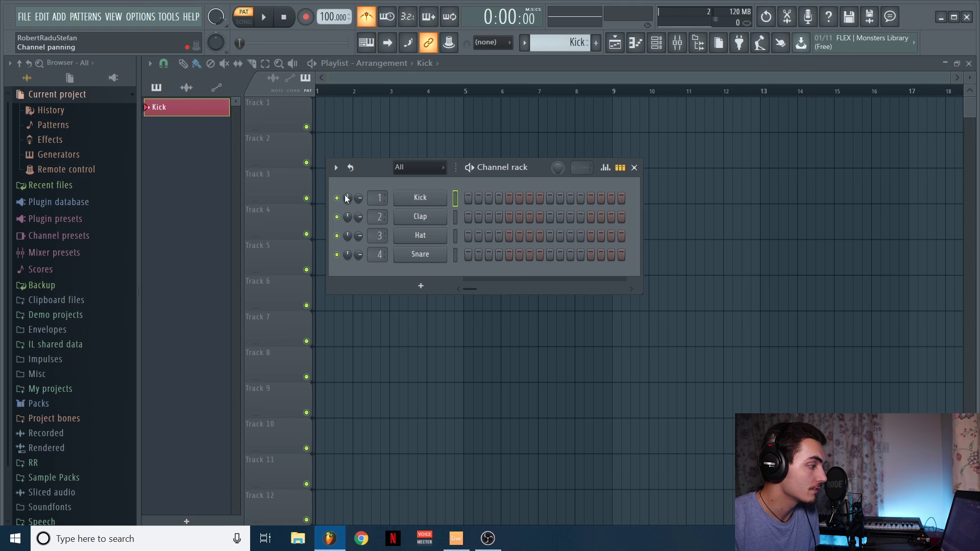
{"action": "left_click", "coordinate": [38, 404]}
{"action": "scroll", "coordinate": [82, 288], "scroll_direction": "down", "scroll_amount": 1}
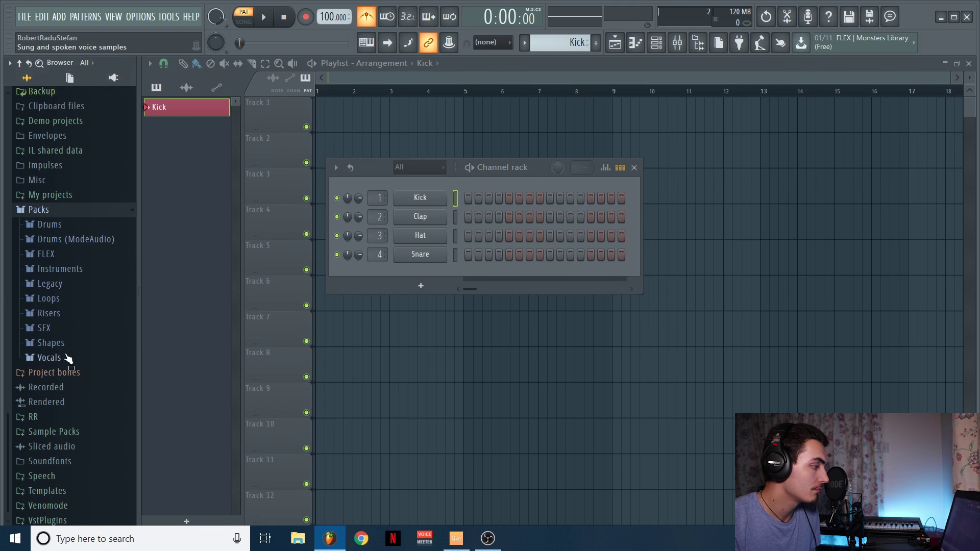
{"action": "left_click", "coordinate": [64, 225]}
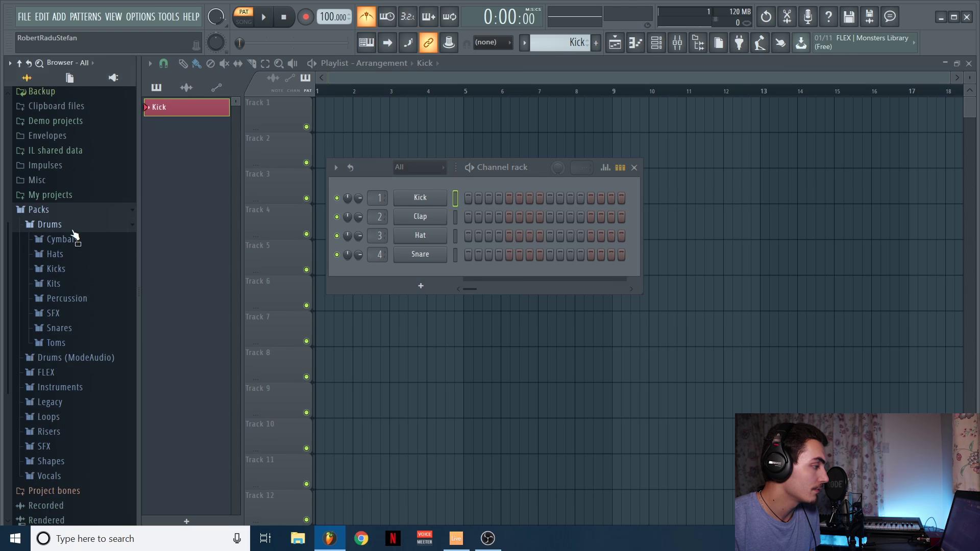
{"action": "left_click", "coordinate": [59, 271]}
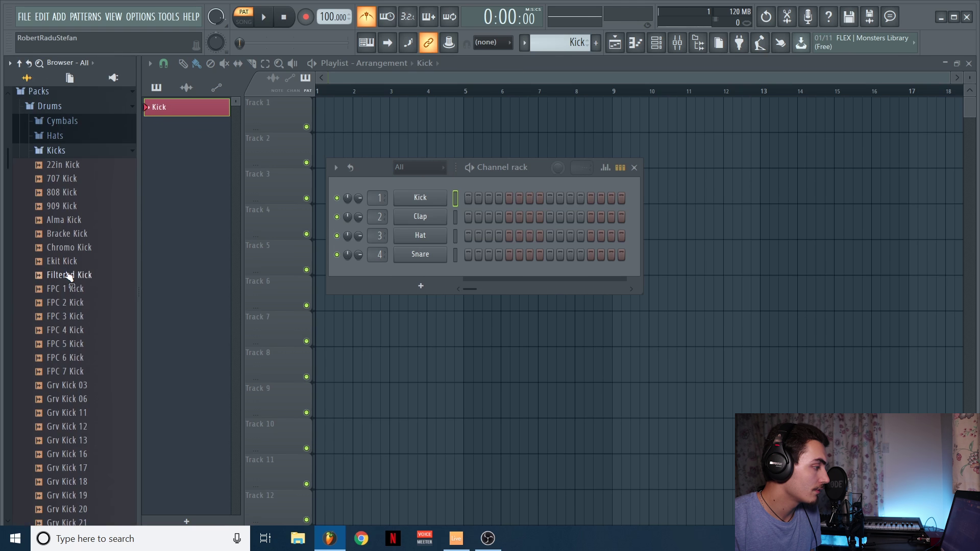
Step: Look through the Kicks folder and audition the samples from 22in Kick to Chromo Kick, finishing on 808 Kick
{"action": "scroll", "coordinate": [77, 190], "scroll_direction": "down", "scroll_amount": 5}
{"action": "scroll", "coordinate": [87, 204], "scroll_direction": "up", "scroll_amount": 8}
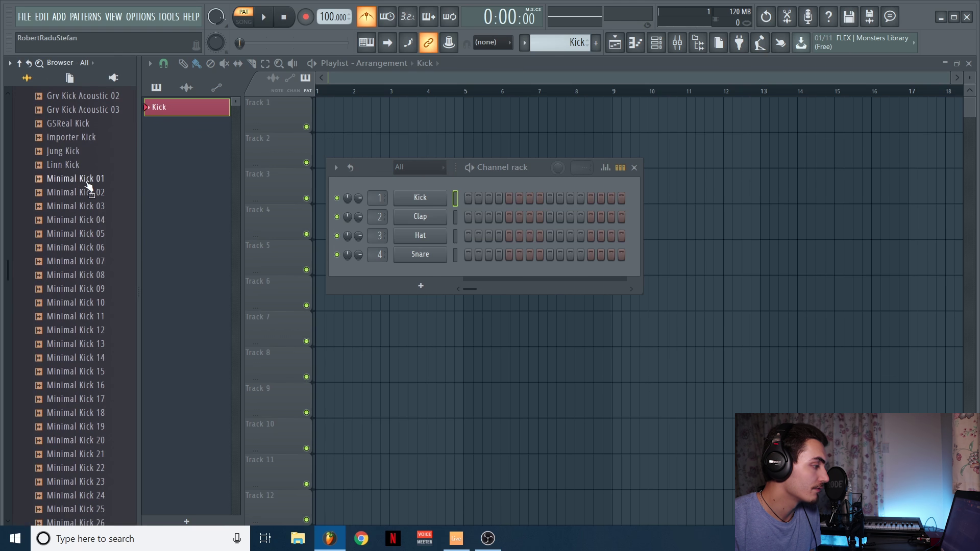
{"action": "scroll", "coordinate": [80, 260], "scroll_direction": "down", "scroll_amount": 5}
{"action": "scroll", "coordinate": [80, 276], "scroll_direction": "up", "scroll_amount": 5}
{"action": "scroll", "coordinate": [82, 258], "scroll_direction": "down", "scroll_amount": 5}
{"action": "scroll", "coordinate": [83, 266], "scroll_direction": "up", "scroll_amount": 7}
{"action": "scroll", "coordinate": [83, 270], "scroll_direction": "down", "scroll_amount": 6}
{"action": "scroll", "coordinate": [92, 276], "scroll_direction": "up", "scroll_amount": 5}
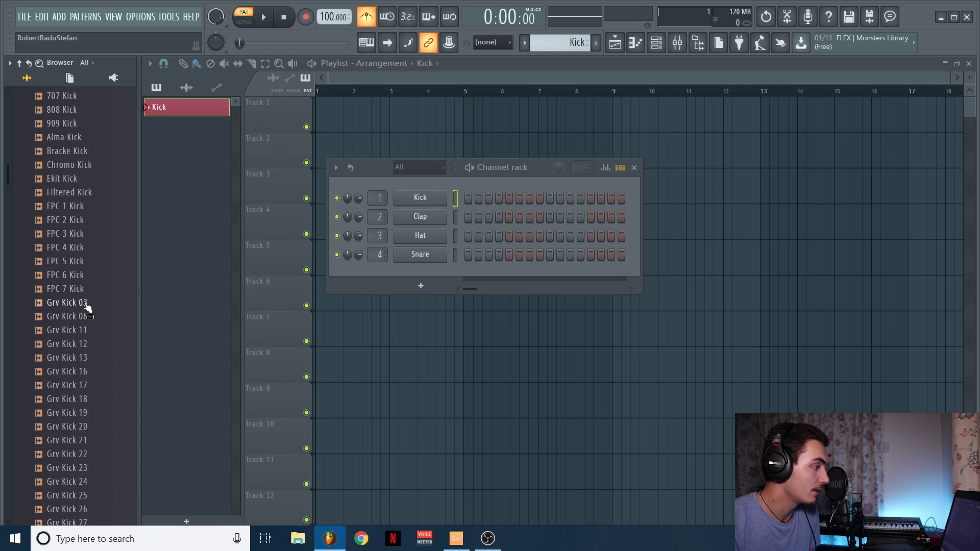
{"action": "left_click", "coordinate": [62, 248]}
{"action": "left_click", "coordinate": [61, 261]}
{"action": "left_click", "coordinate": [62, 275]}
{"action": "left_click", "coordinate": [62, 289]}
{"action": "left_click", "coordinate": [62, 303]}
{"action": "left_click", "coordinate": [59, 317]}
{"action": "left_click", "coordinate": [61, 330]}
{"action": "left_click", "coordinate": [71, 275]}
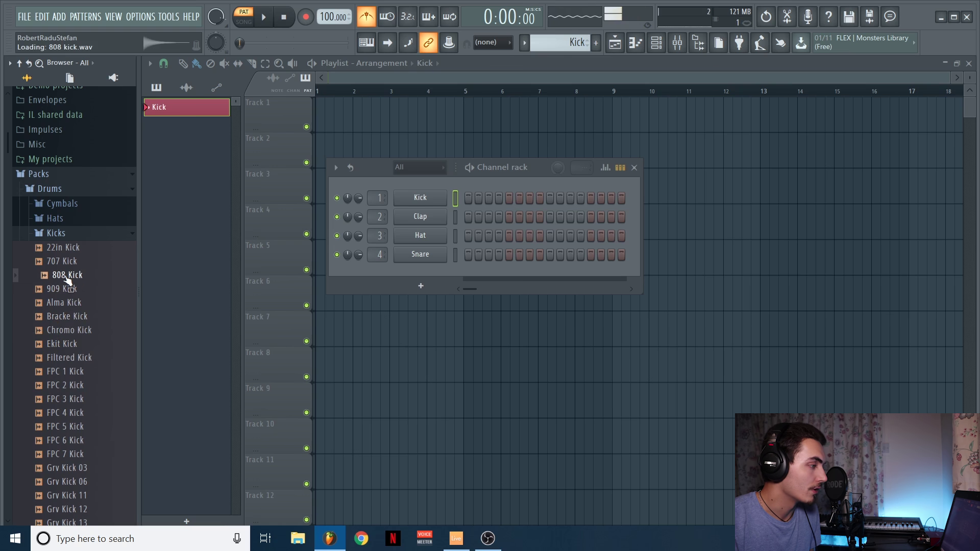
Step: Add the 808 Kick sample to the channel rack as a separate channel and delete that channel again
{"action": "left_click_drag", "start_coordinate": [68, 280], "coordinate": [420, 272]}
{"action": "right_click", "coordinate": [421, 272]}
{"action": "left_click", "coordinate": [469, 399]}
{"action": "left_click", "coordinate": [559, 308]}
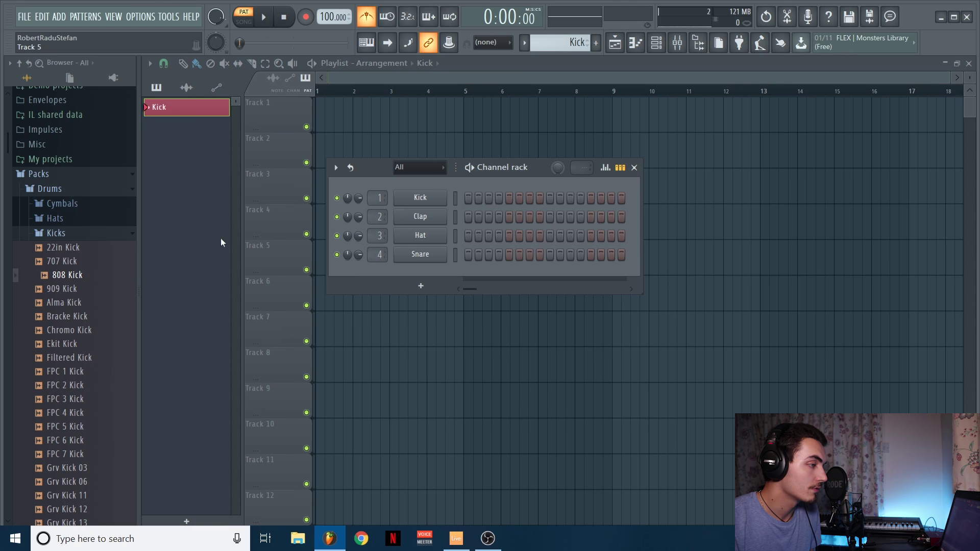
Step: Replace the Kick channel's sound with the 808 Kick sample and rename the channel "KIck" with the recently used red color
{"action": "left_click_drag", "start_coordinate": [60, 279], "coordinate": [422, 194]}
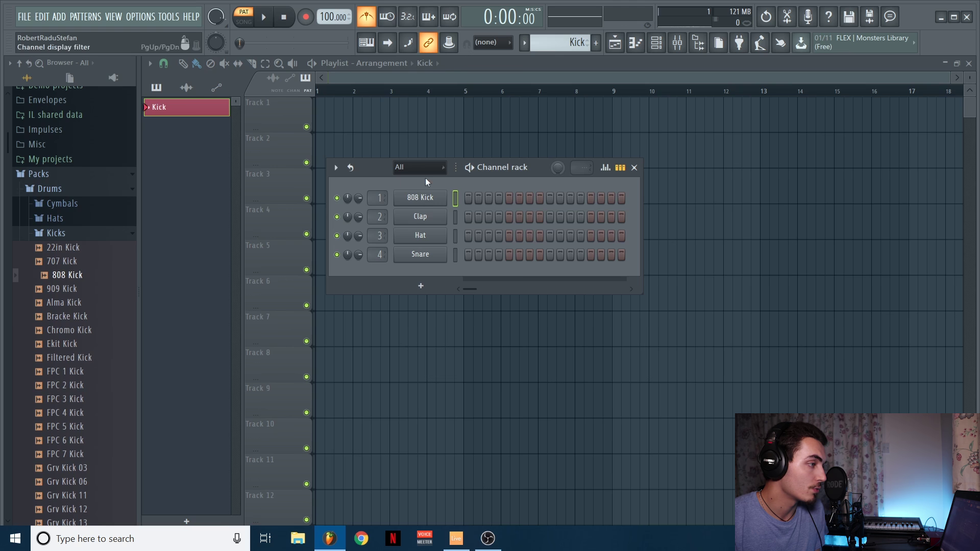
{"action": "right_click", "coordinate": [424, 199]}
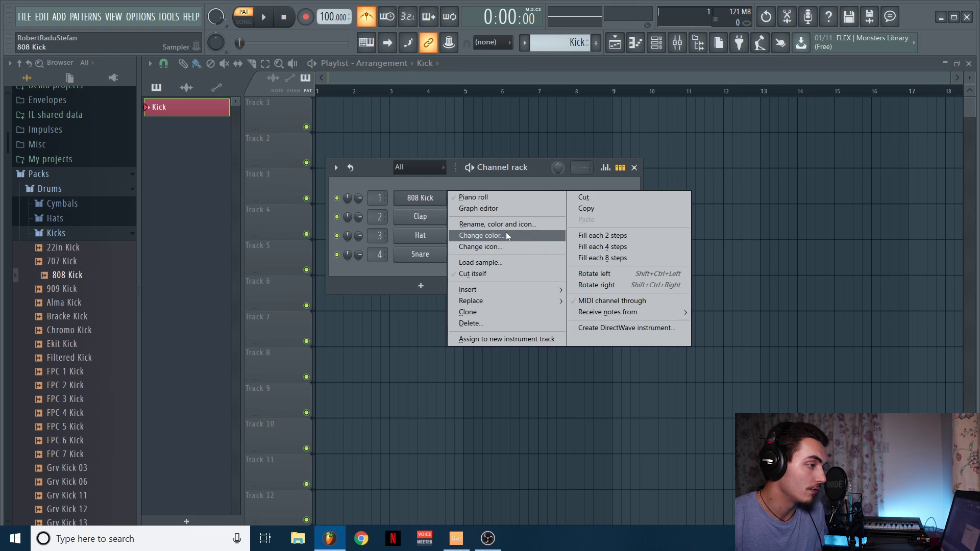
{"action": "left_click", "coordinate": [490, 224]}
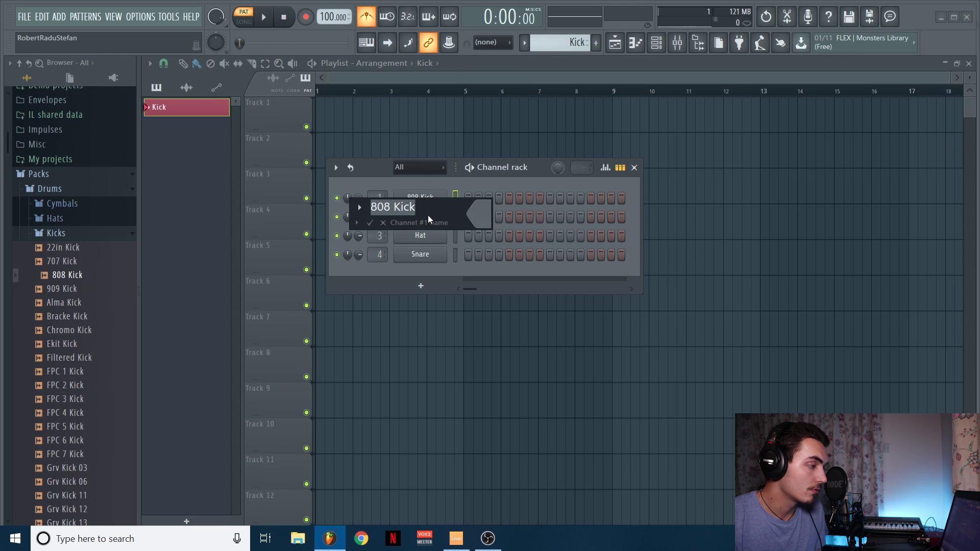
{"action": "type", "text": "KIck"}
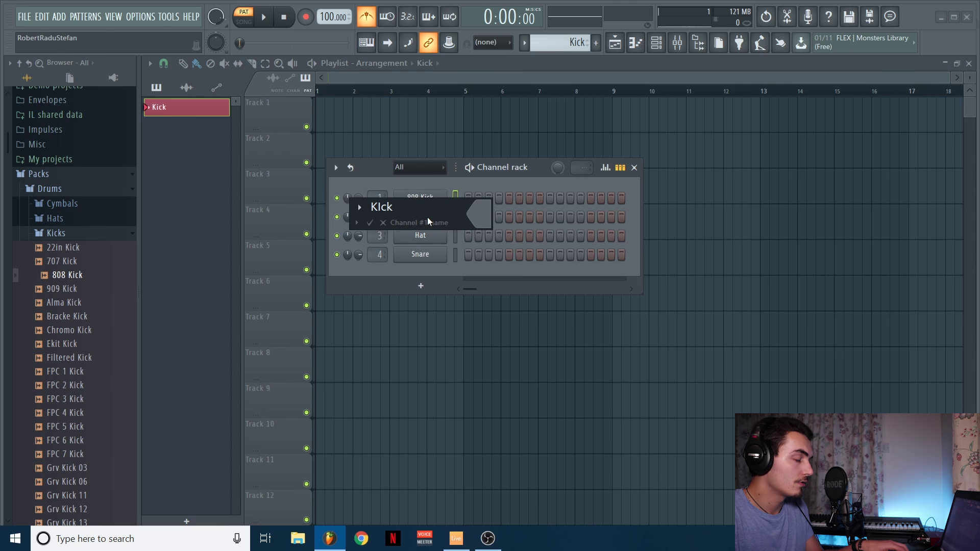
{"action": "left_click", "coordinate": [482, 213]}
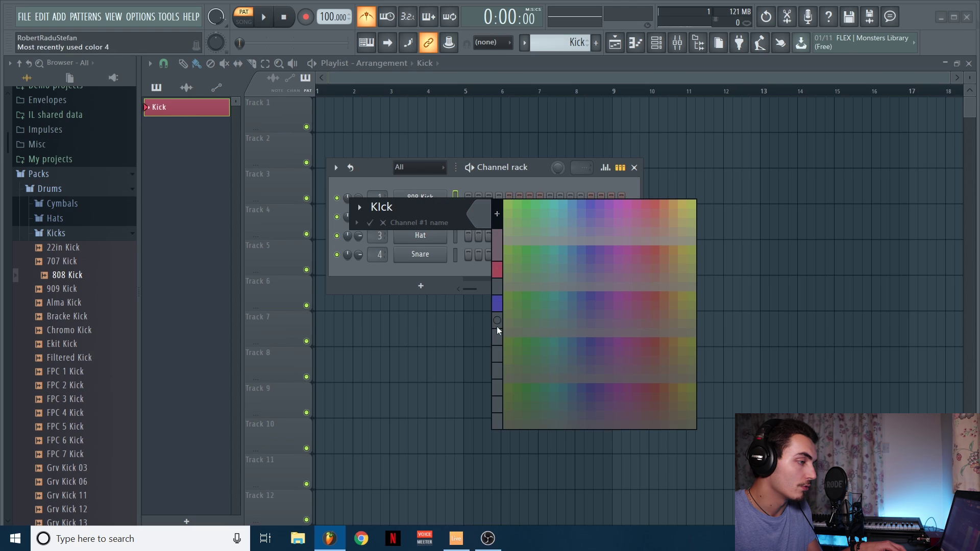
{"action": "left_click", "coordinate": [499, 271]}
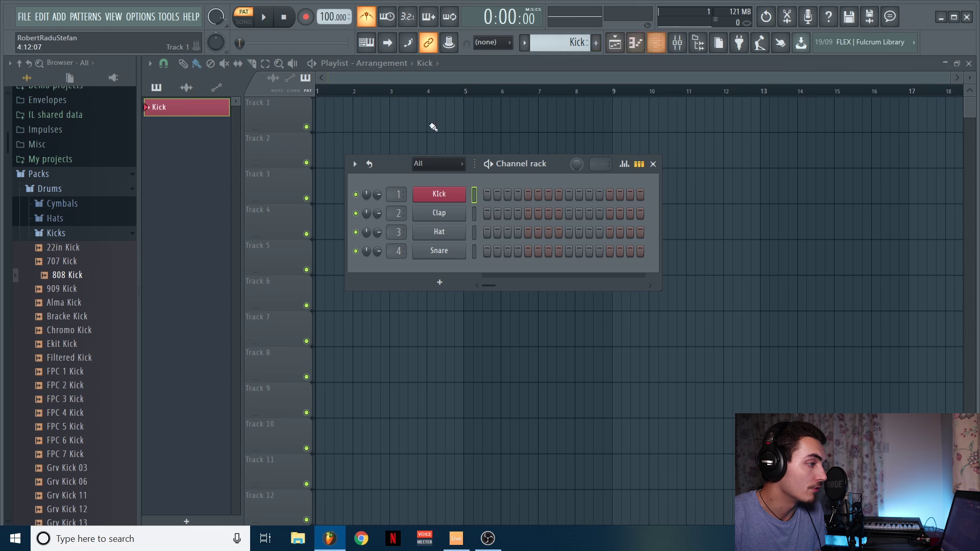
Step: Try the KIck channel's mute switch and panning, and reset the panning to its default
{"action": "left_click_drag", "start_coordinate": [559, 161], "coordinate": [561, 137]}
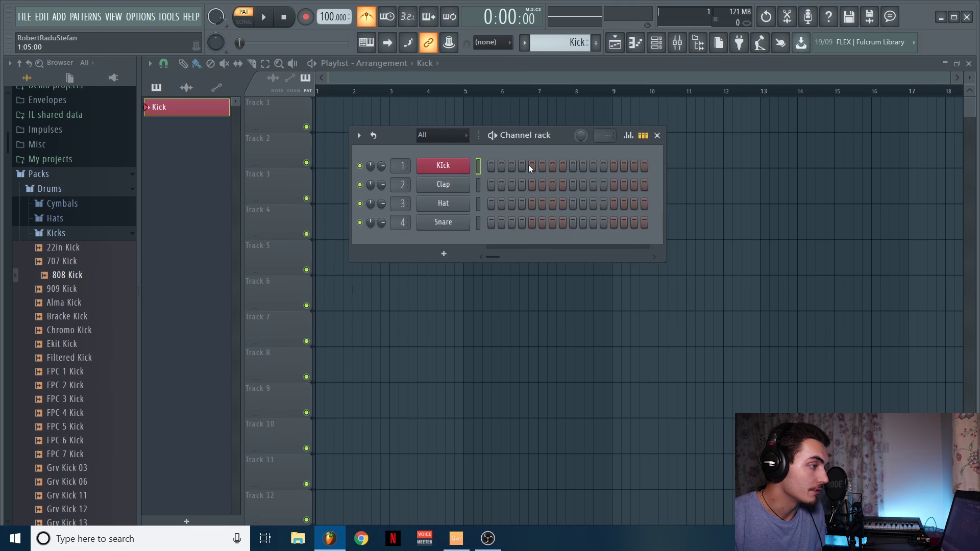
{"action": "left_click", "coordinate": [359, 166]}
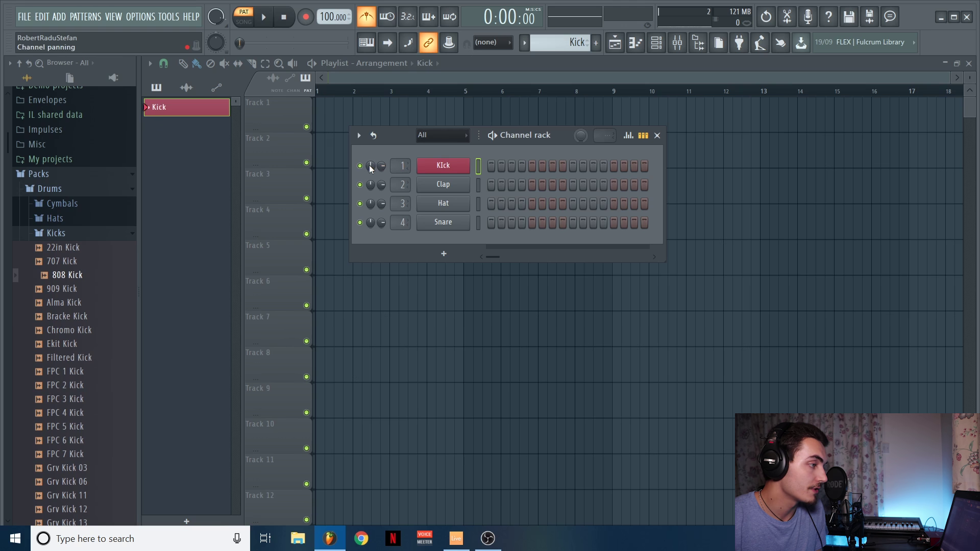
{"action": "left_click_drag", "start_coordinate": [370, 165], "coordinate": [372, 136]}
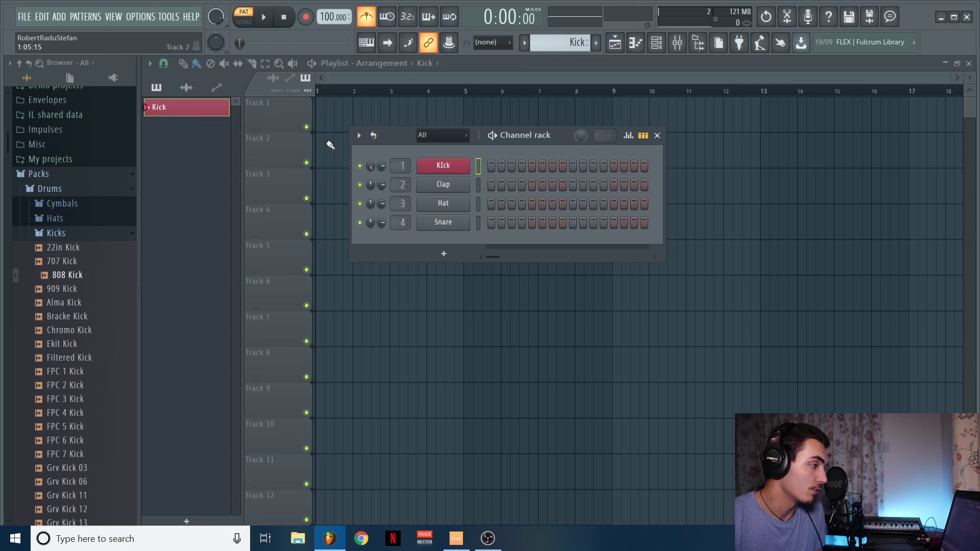
{"action": "left_click_drag", "start_coordinate": [569, 134], "coordinate": [557, 136]}
{"action": "right_click", "coordinate": [358, 171]}
{"action": "left_click", "coordinate": [372, 172]}
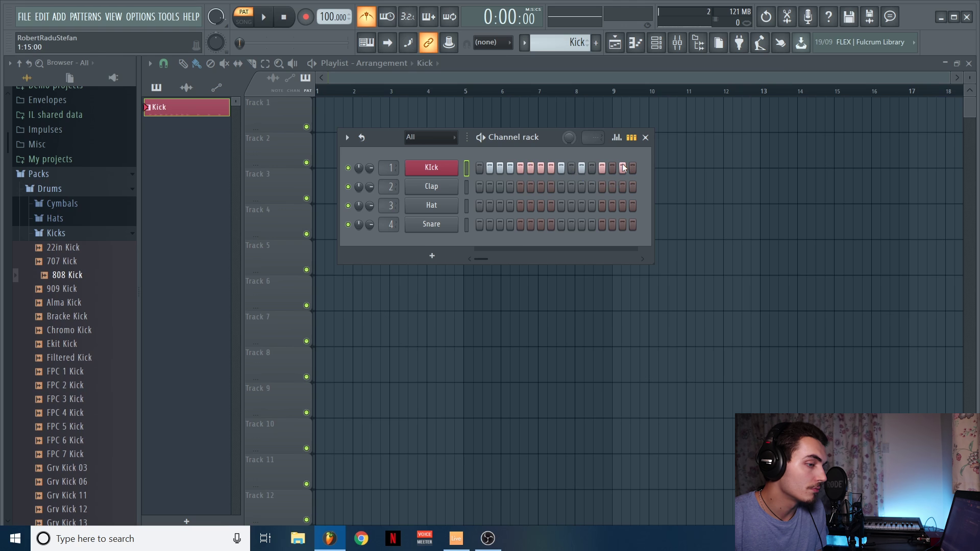
Step: Reduce the KIck channel's steps to 1, 5, 9 and 13 and play the pattern to hear it
{"action": "left_click_drag", "start_coordinate": [623, 170], "coordinate": [483, 166]}
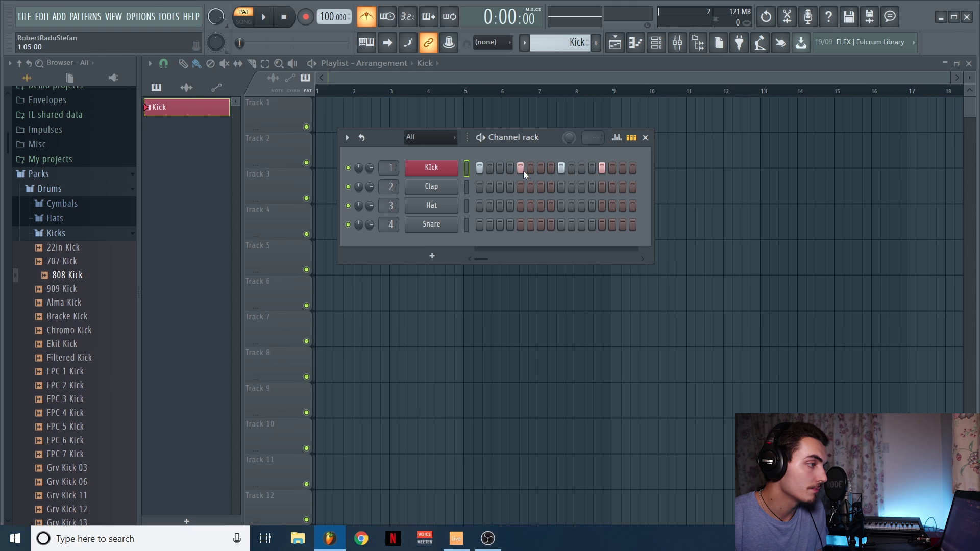
{"action": "left_click", "coordinate": [265, 18]}
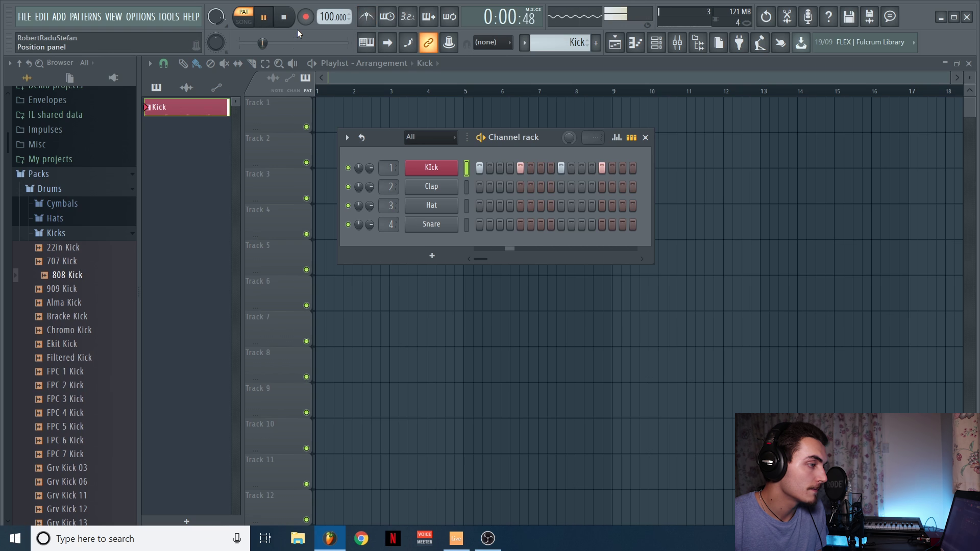
{"action": "left_click_drag", "start_coordinate": [512, 137], "coordinate": [584, 163]}
{"action": "key", "text": "space"}
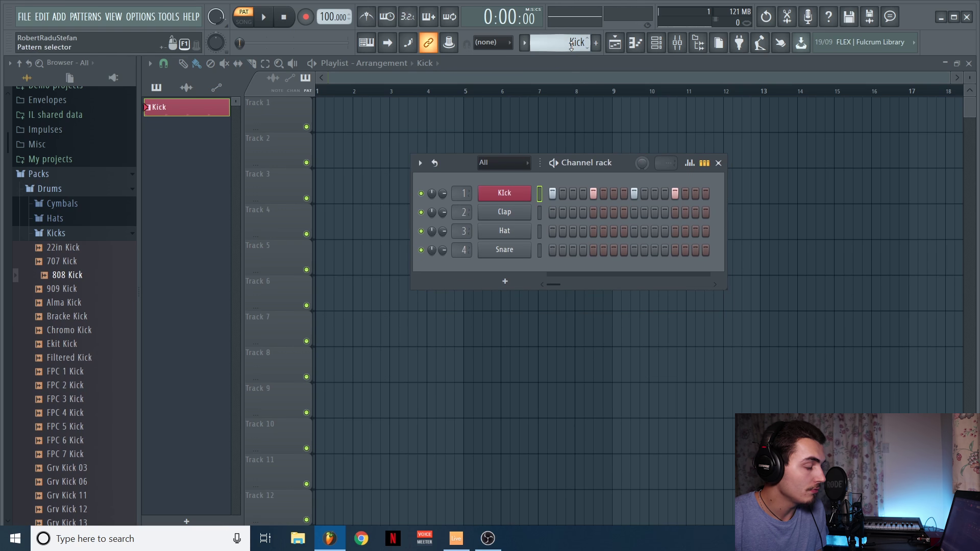
{"action": "left_click_drag", "start_coordinate": [473, 162], "coordinate": [525, 184]}
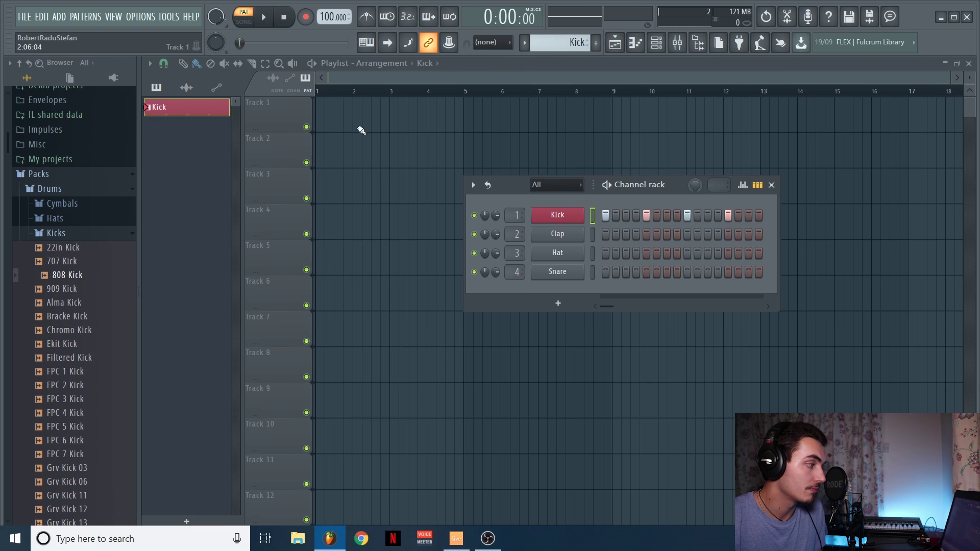
Step: Bring the playlist to the front, activate its Draw tool and look over the other editing tools with the channel rack hidden
{"action": "left_click", "coordinate": [617, 44]}
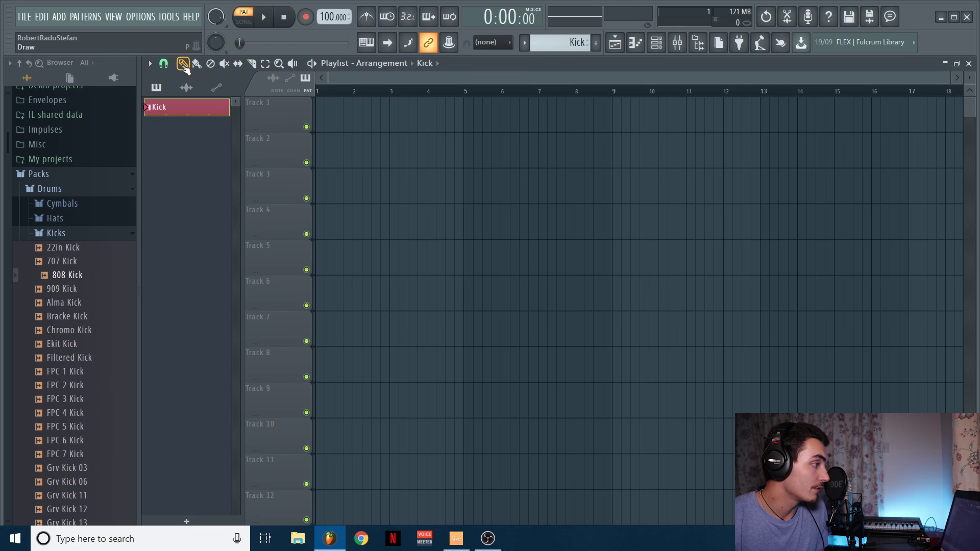
{"action": "left_click", "coordinate": [211, 67]}
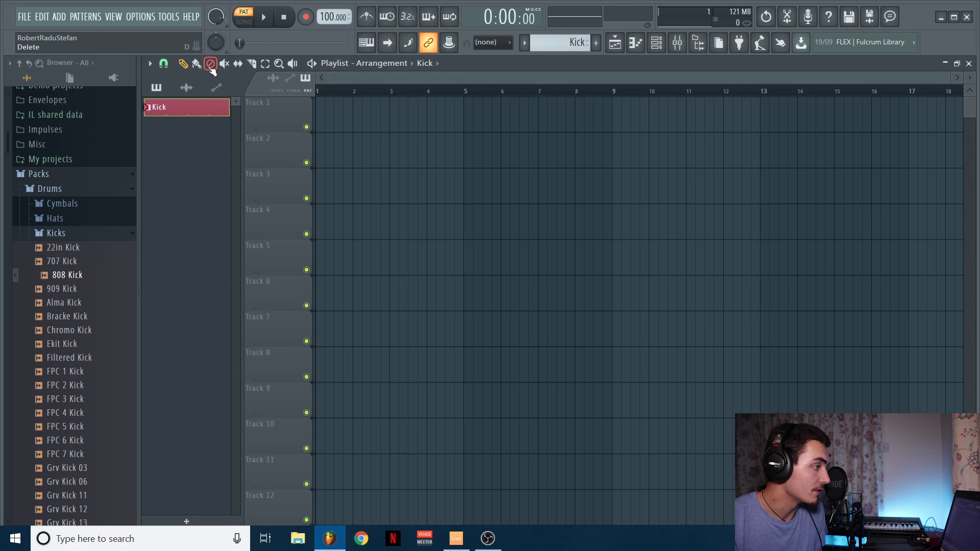
{"action": "left_click", "coordinate": [265, 65]}
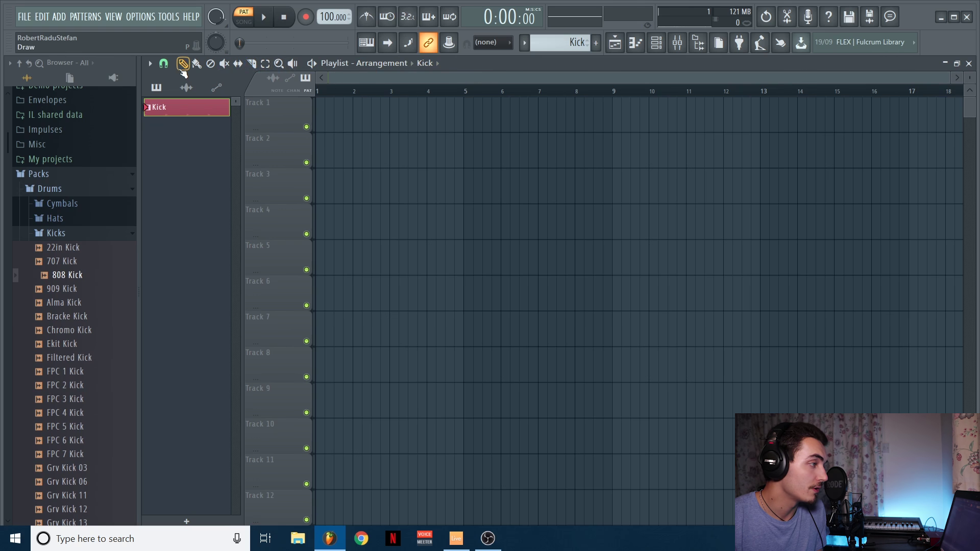
{"action": "left_click", "coordinate": [657, 42]}
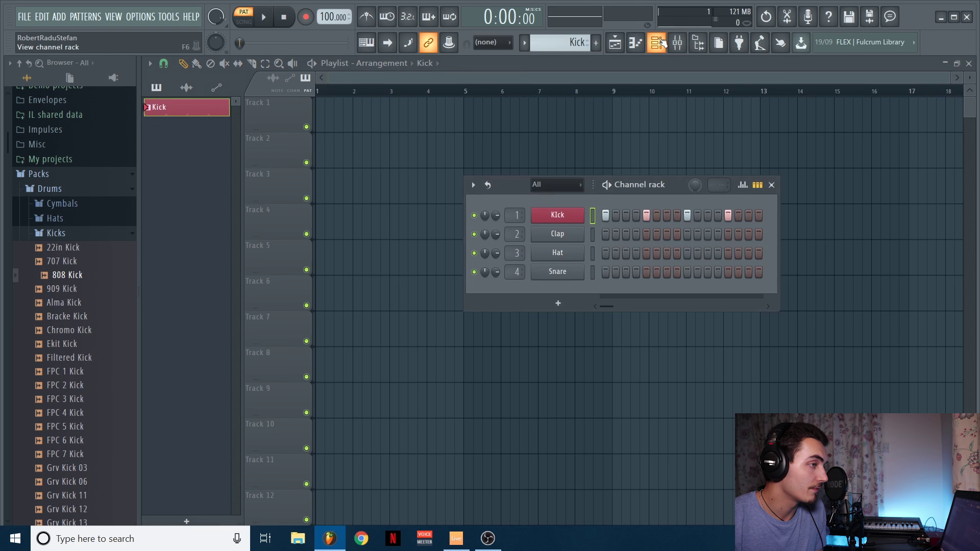
{"action": "left_click", "coordinate": [655, 61]}
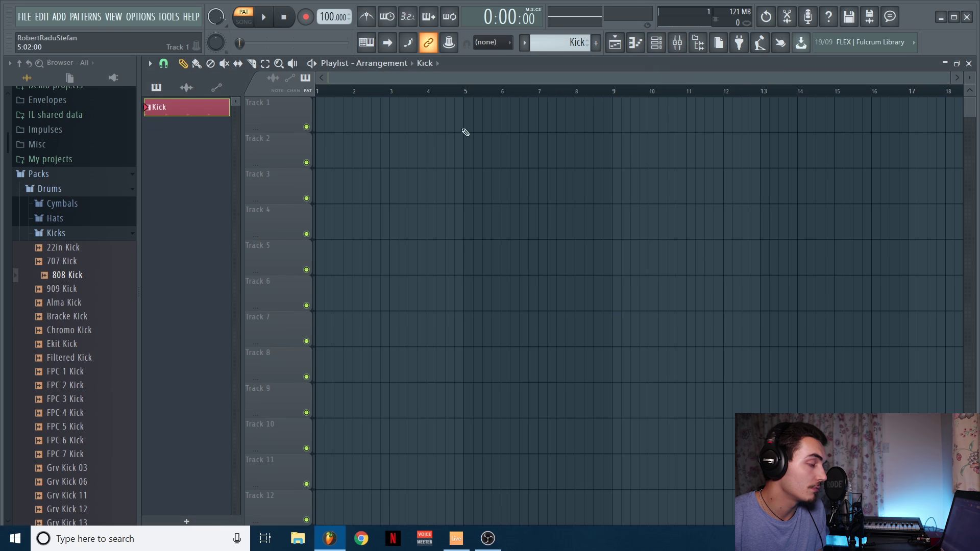
Step: Practice placing and moving Kick clips in the playlist, replacing them with two consecutive clips at bars 1 and 2 of Track 2
{"action": "left_click", "coordinate": [411, 151]}
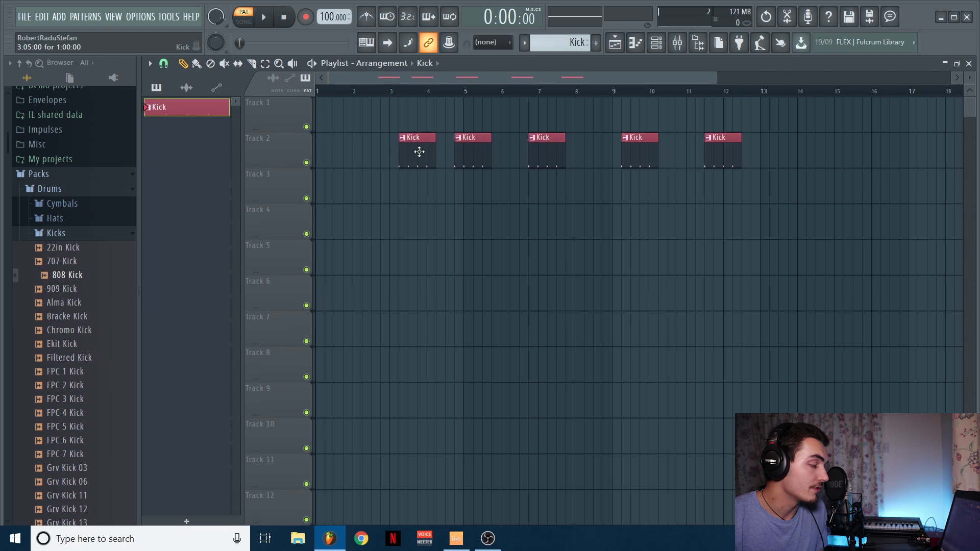
{"action": "left_click_drag", "start_coordinate": [415, 150], "coordinate": [416, 244]}
{"action": "left_click_drag", "start_coordinate": [468, 158], "coordinate": [422, 158]}
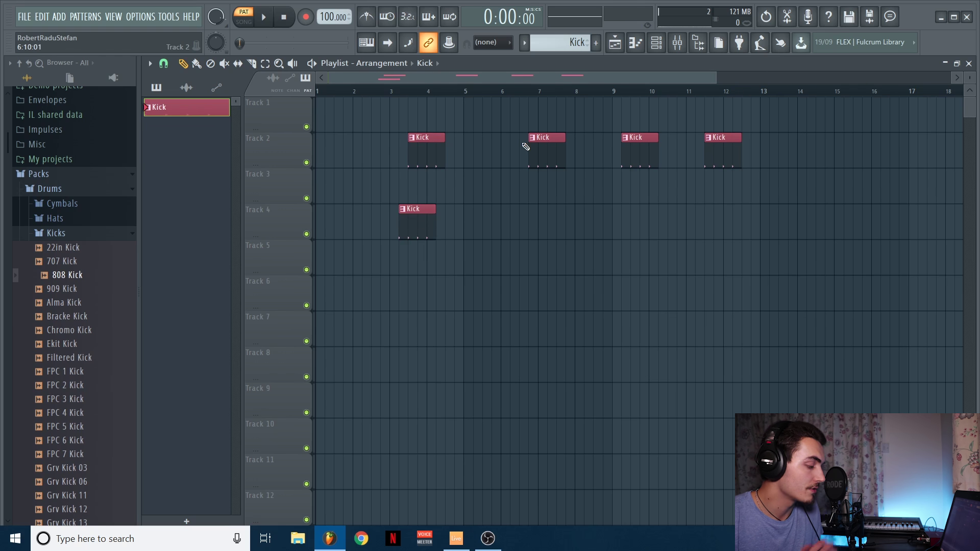
{"action": "left_click_drag", "start_coordinate": [768, 97], "coordinate": [705, 168]}
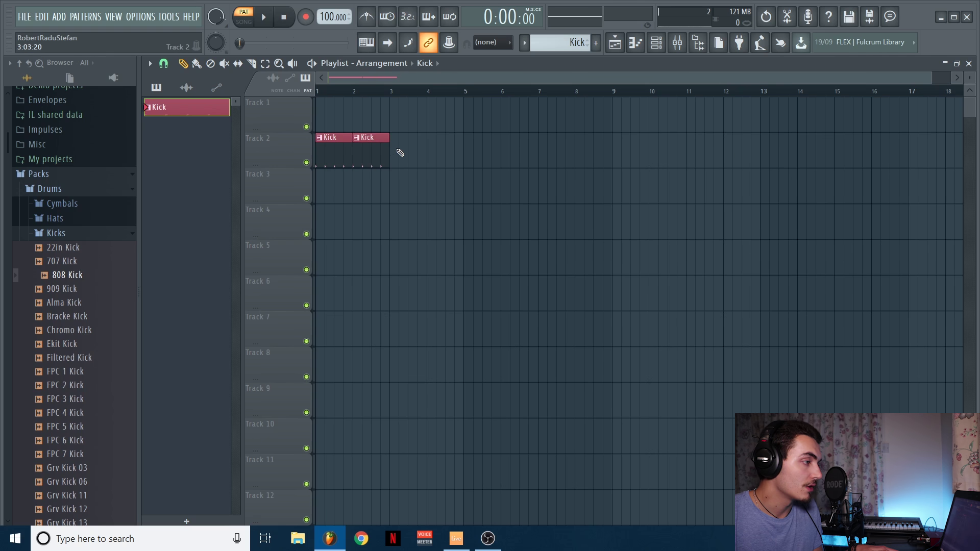
Step: Add Kick clips at bars 3 and 4 of Track 2, and rename the track Kick with the clips' red color
{"action": "left_click", "coordinate": [400, 153]}
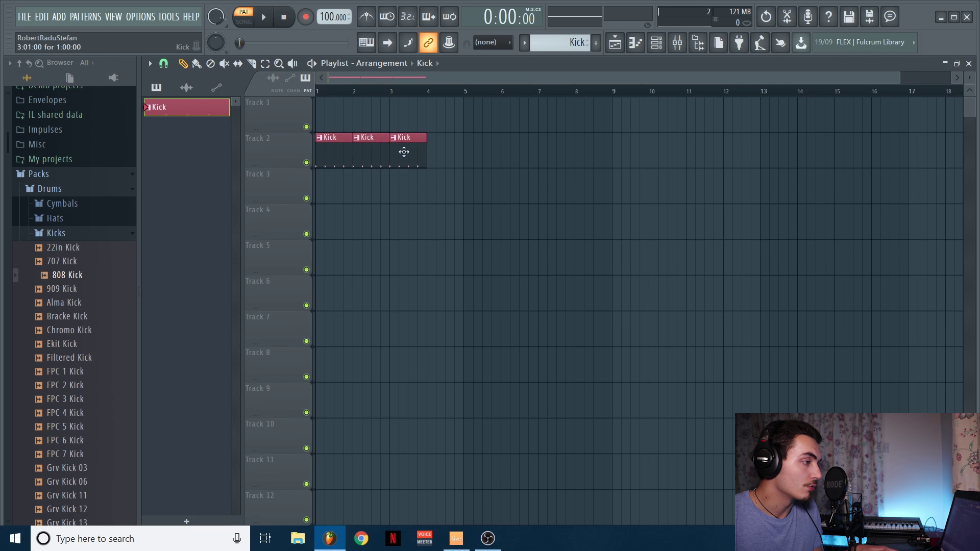
{"action": "left_click", "coordinate": [440, 152]}
{"action": "right_click", "coordinate": [296, 151]}
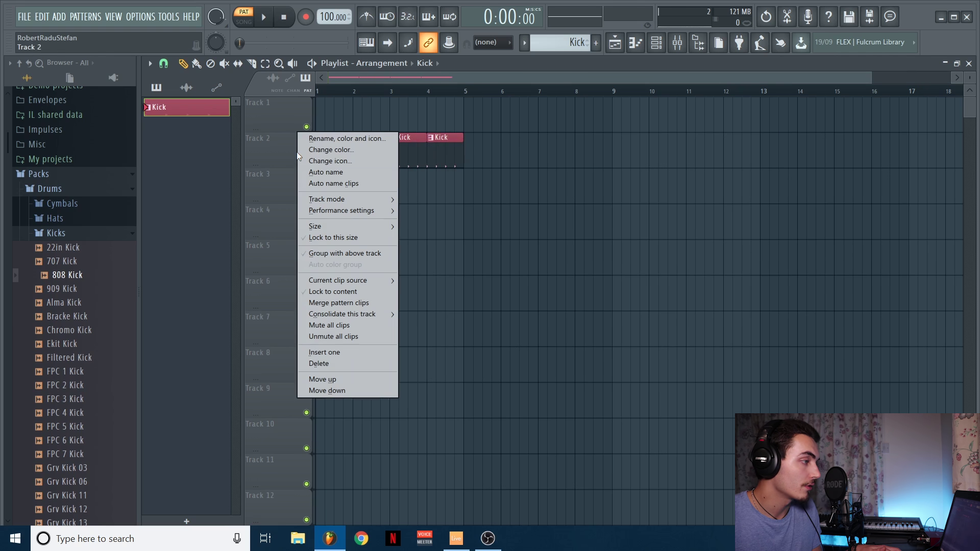
{"action": "left_click", "coordinate": [359, 139]}
{"action": "type", "text": "Kick"}
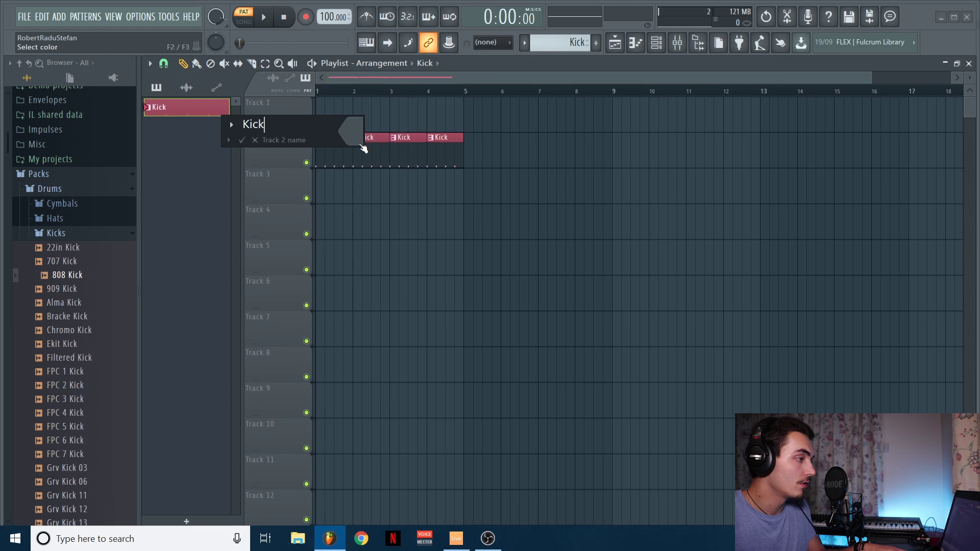
{"action": "left_click", "coordinate": [363, 147]}
{"action": "left_click", "coordinate": [372, 180]}
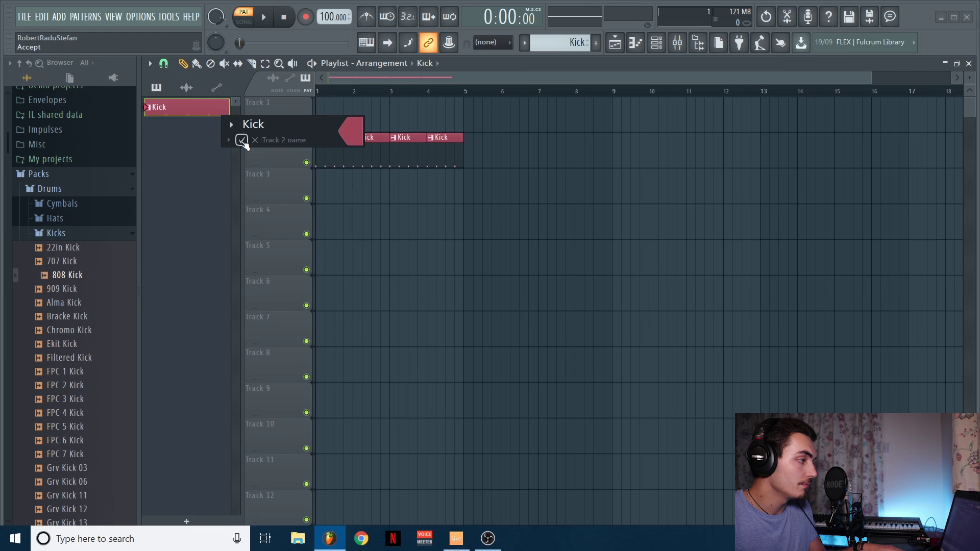
{"action": "left_click", "coordinate": [242, 140]}
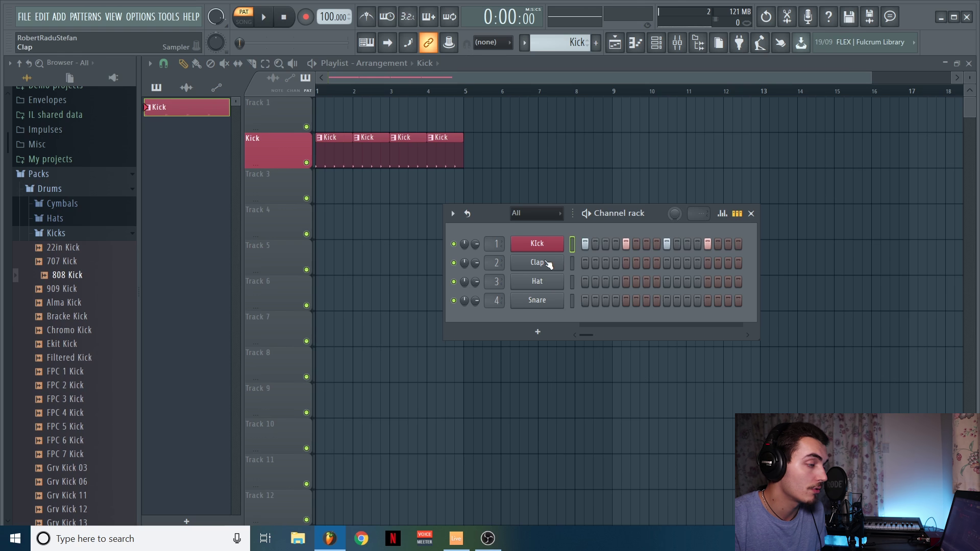
Step: Create a new pattern named Clap si Hat and color it purple
{"action": "left_click", "coordinate": [595, 42]}
{"action": "type", "text": "Clap"}
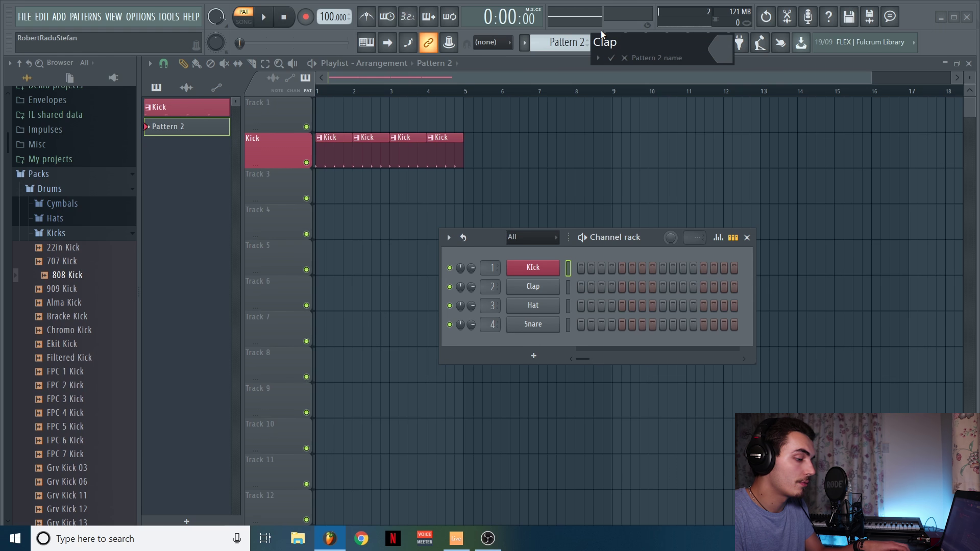
{"action": "type", "text": " si Hat"}
{"action": "left_click", "coordinate": [728, 51]}
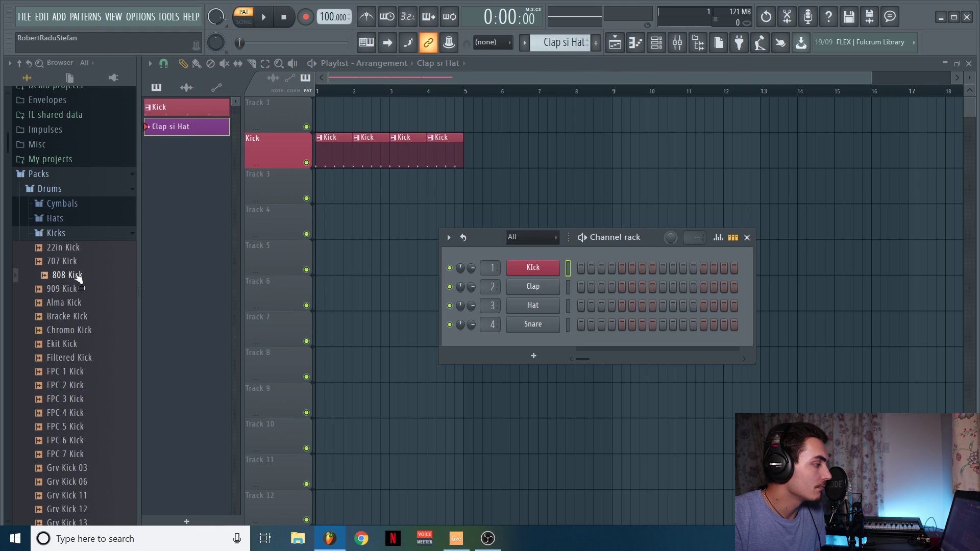
Step: Preview samples in the Drums pack's Hats folder and load 808 CH onto the Hat channel
{"action": "left_click", "coordinate": [76, 235]}
{"action": "mouse_move", "coordinate": [75, 250]}
{"action": "left_mouse_down"}
{"action": "mouse_move", "coordinate": [99, 219]}
{"action": "mouse_move", "coordinate": [90, 277]}
{"action": "mouse_move", "coordinate": [73, 232]}
{"action": "left_mouse_up"}
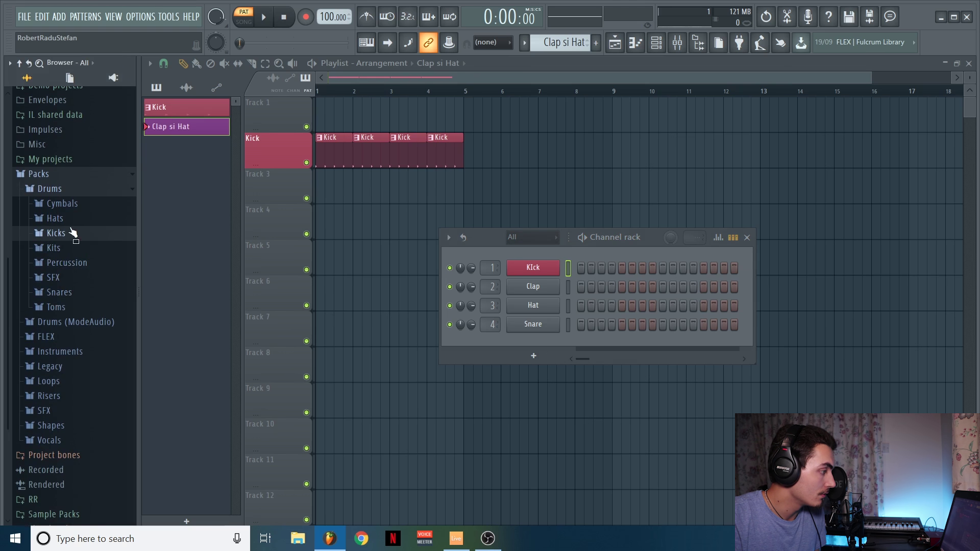
{"action": "left_click", "coordinate": [68, 219]}
{"action": "left_click", "coordinate": [73, 170]}
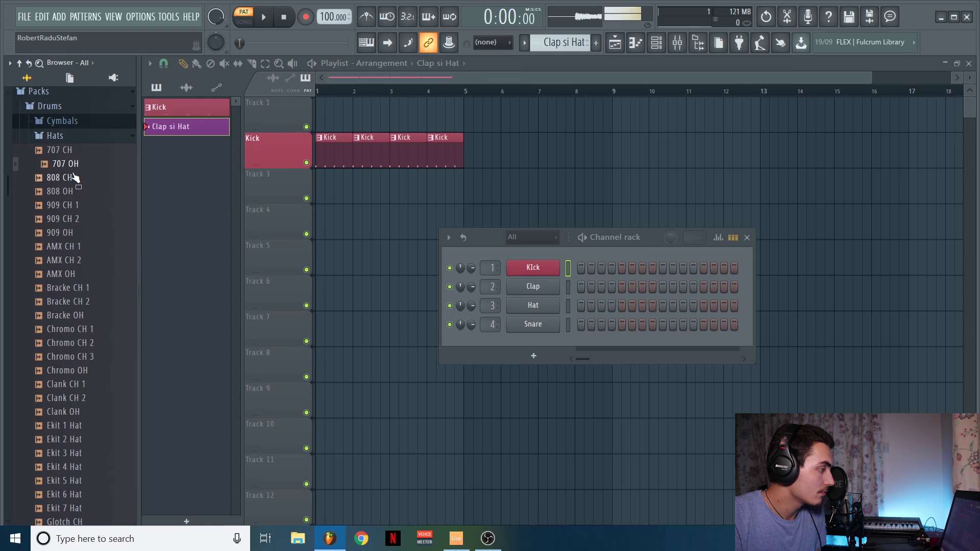
{"action": "left_click_drag", "start_coordinate": [67, 179], "coordinate": [553, 311]}
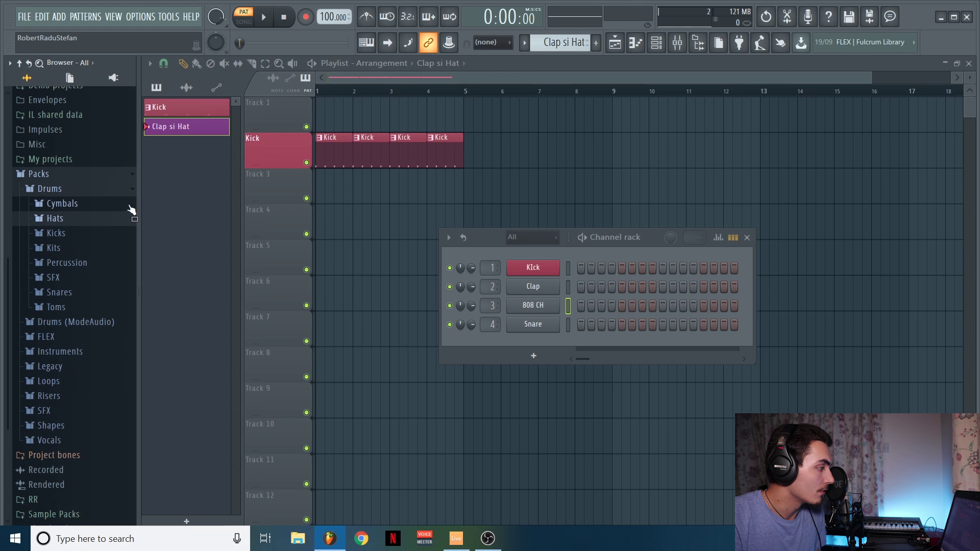
Step: Find Attack Clap 03 among the Claps samples and load it onto the Clap channel
{"action": "left_click", "coordinate": [84, 243]}
{"action": "left_click", "coordinate": [80, 136]}
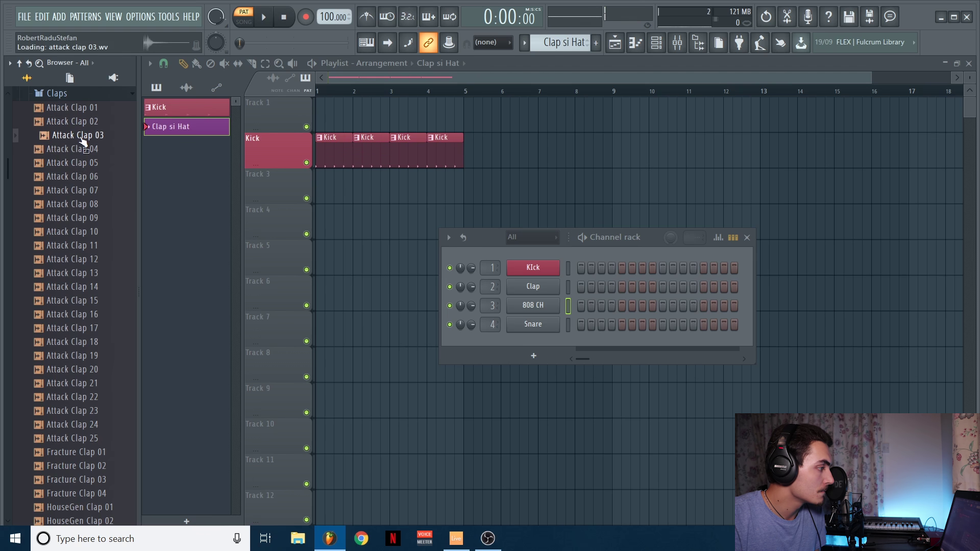
{"action": "left_click_drag", "start_coordinate": [80, 138], "coordinate": [536, 289]}
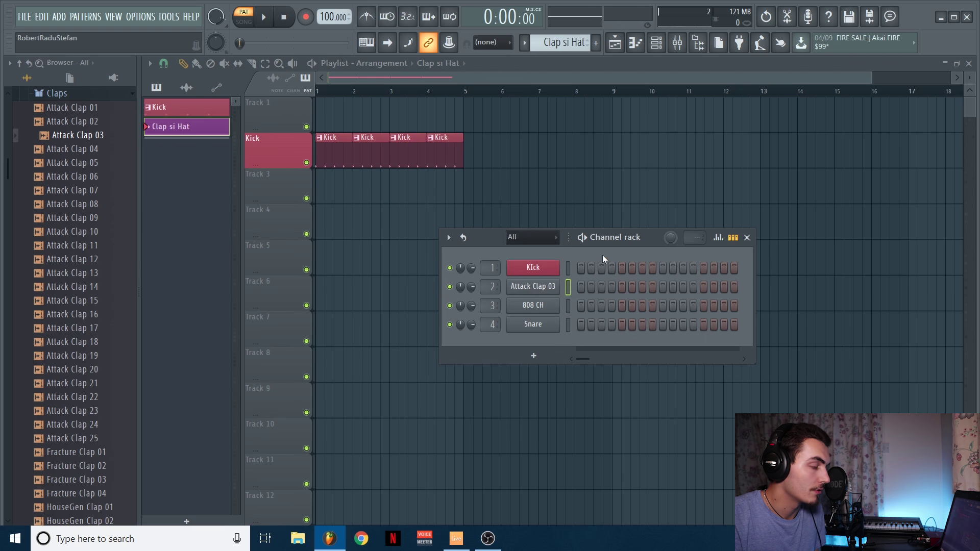
Step: Color the Attack Clap 03 and 808 CH channels purple to match their pattern
{"action": "left_click_drag", "start_coordinate": [643, 240], "coordinate": [556, 220]}
{"action": "right_click", "coordinate": [470, 267]}
{"action": "left_click", "coordinate": [519, 290]}
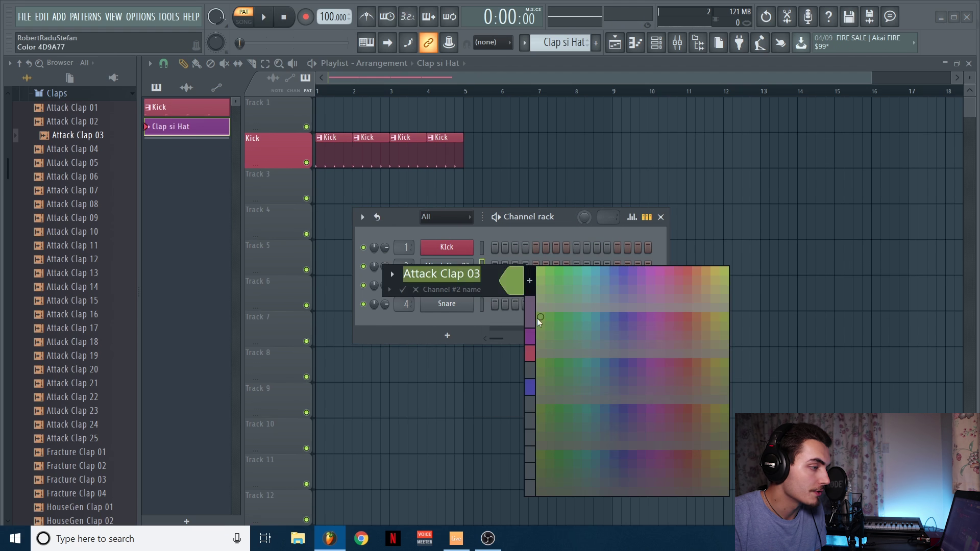
{"action": "left_click", "coordinate": [416, 290]}
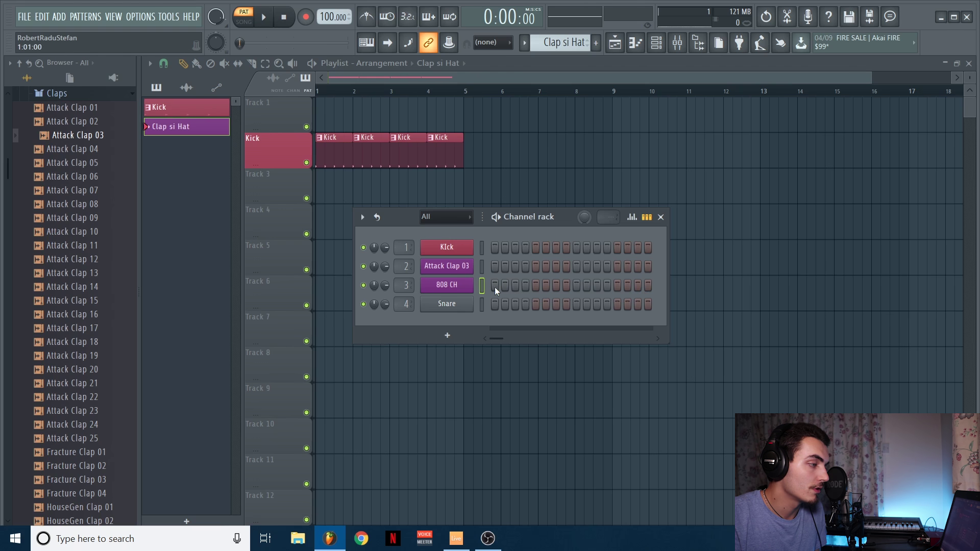
Step: Activate every second step from step 1 for 808 CH and steps 5 and 13 for Attack Clap 03, then play the pattern
{"action": "right_click", "coordinate": [473, 288]}
{"action": "left_click", "coordinate": [635, 323]}
{"action": "left_click", "coordinate": [616, 268]}
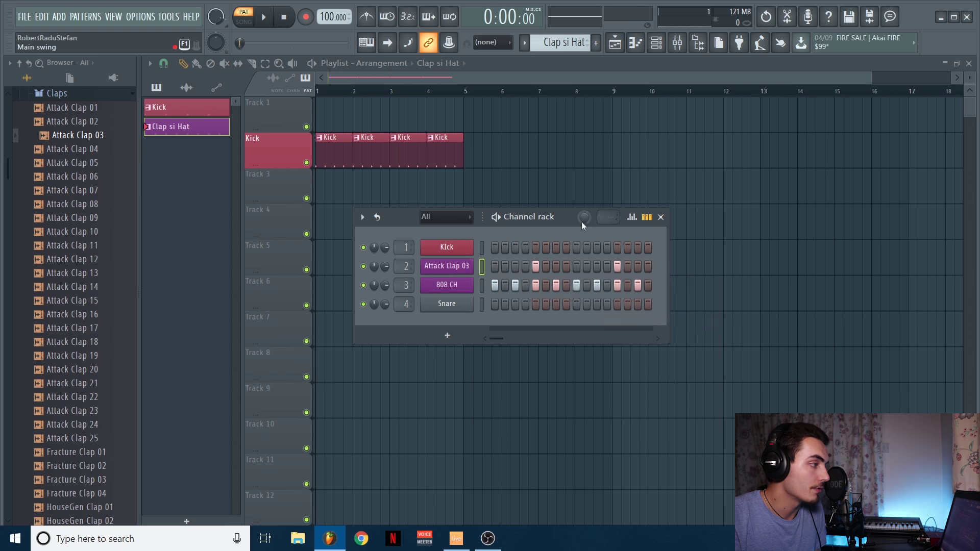
{"action": "left_click", "coordinate": [264, 17]}
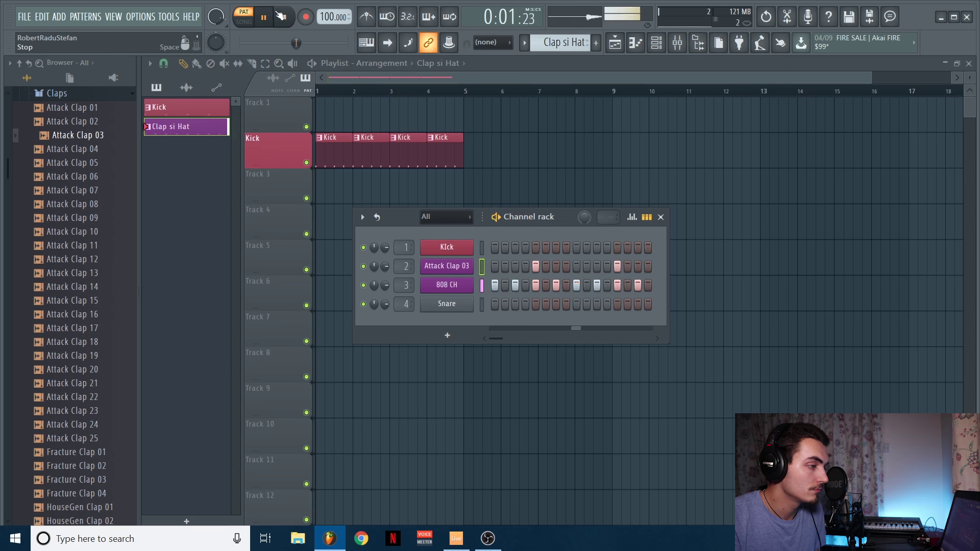
{"action": "left_click", "coordinate": [281, 17]}
Step: Hide the channel rack and place consecutive Clap si Hat clips at bars 2, 3 and 4 of Track 3
{"action": "left_click_drag", "start_coordinate": [542, 217], "coordinate": [595, 310]}
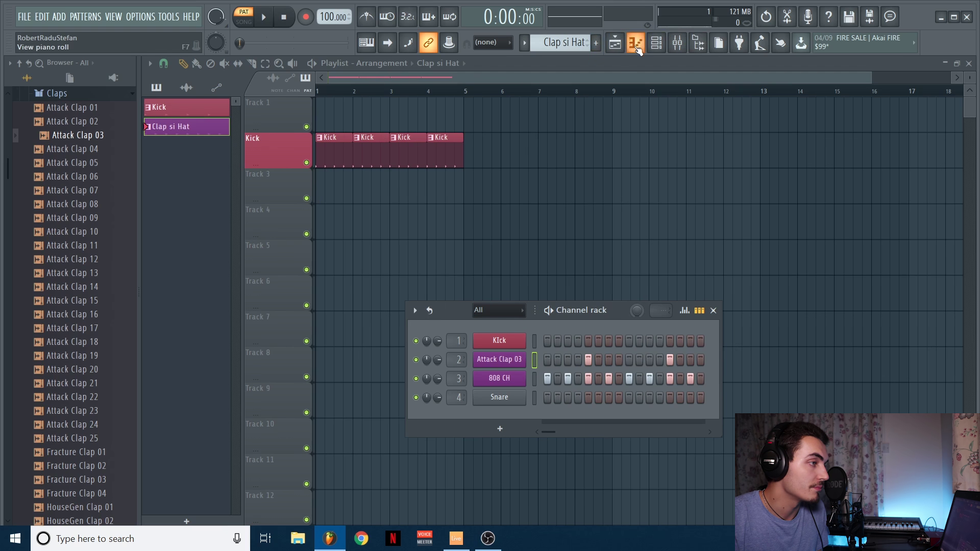
{"action": "key", "text": "F6"}
{"action": "key", "text": "F9"}
{"action": "key", "text": "F9"}
{"action": "left_click", "coordinate": [363, 200]}
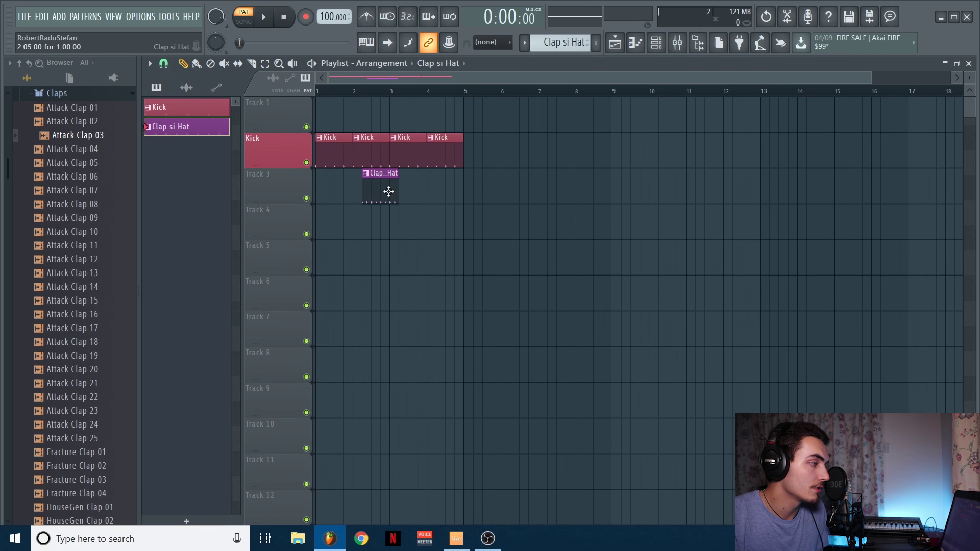
{"action": "left_click_drag", "start_coordinate": [382, 188], "coordinate": [449, 188]}
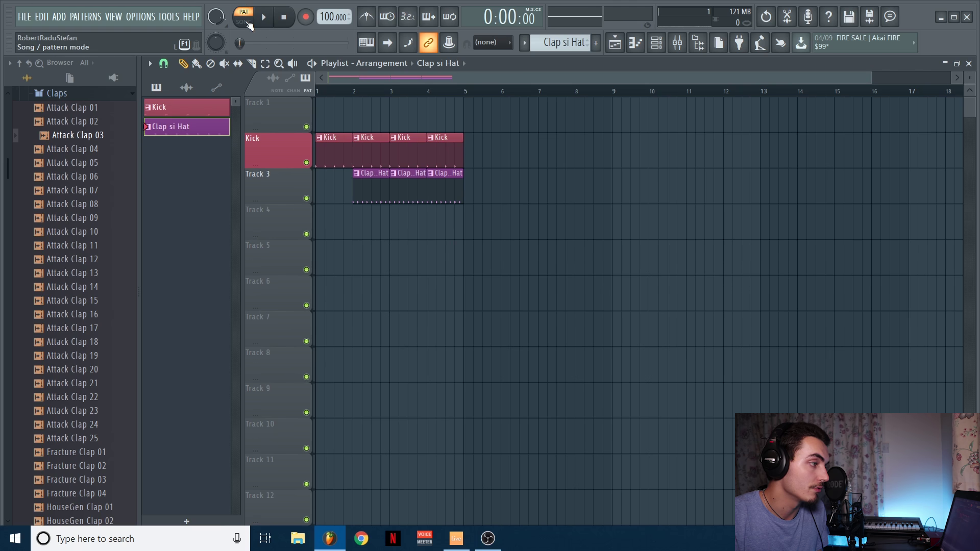
Step: Show the channel rack again and play the Clap si Hat pattern alone in pattern mode
{"action": "key", "text": "F6"}
{"action": "left_click_drag", "start_coordinate": [616, 311], "coordinate": [545, 245]}
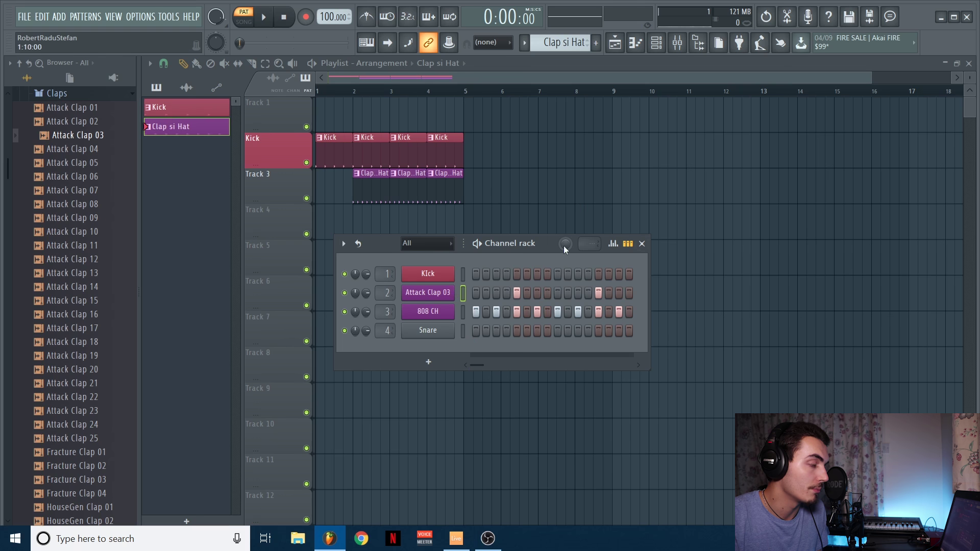
{"action": "key", "text": "space"}
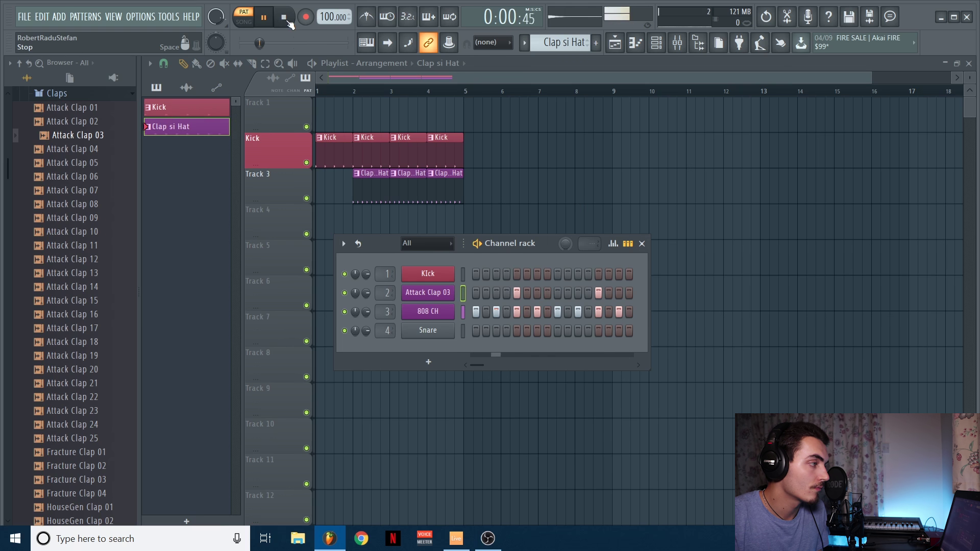
{"action": "key", "text": "space"}
Step: Switch playback to song mode, hide the channel rack and play the arrangement of both patterns from the start
{"action": "left_click", "coordinate": [248, 26]}
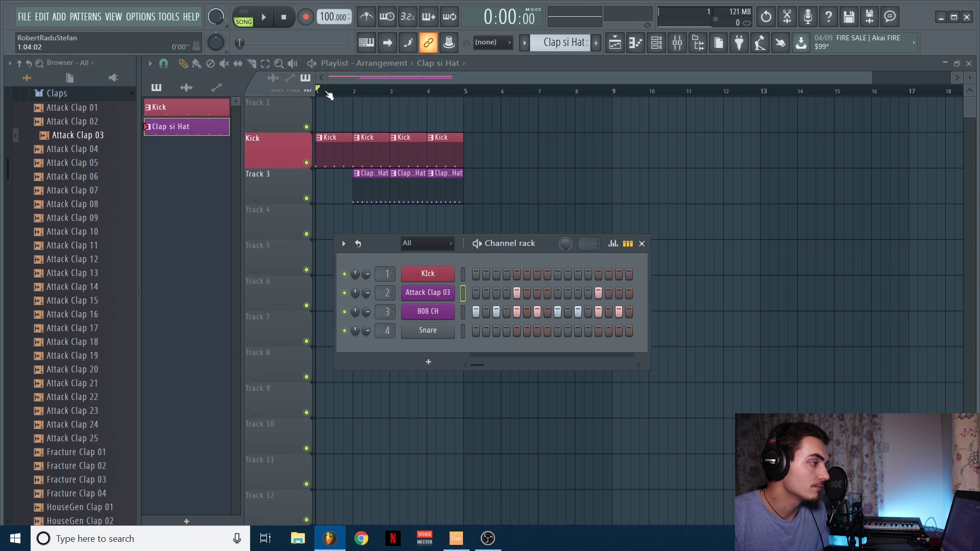
{"action": "key", "text": "F6"}
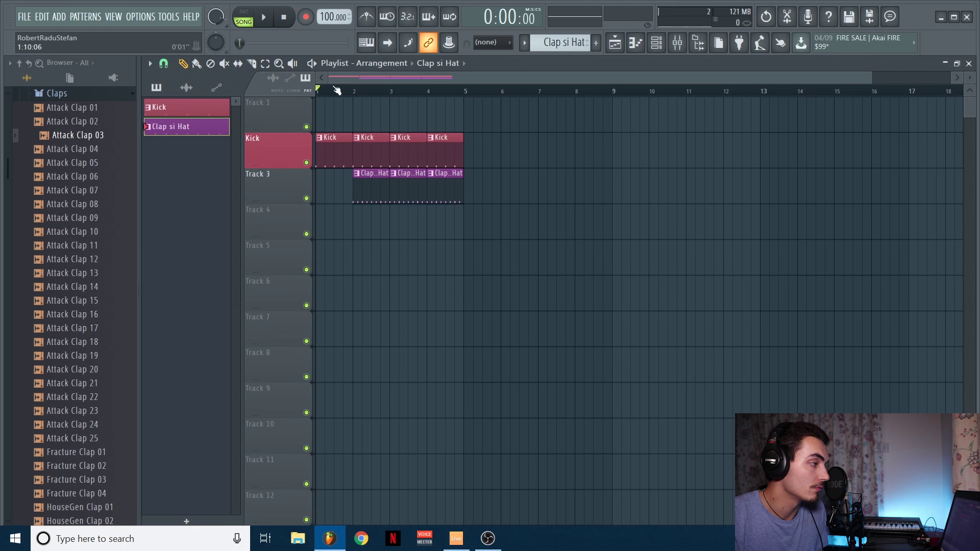
{"action": "key", "text": "space"}
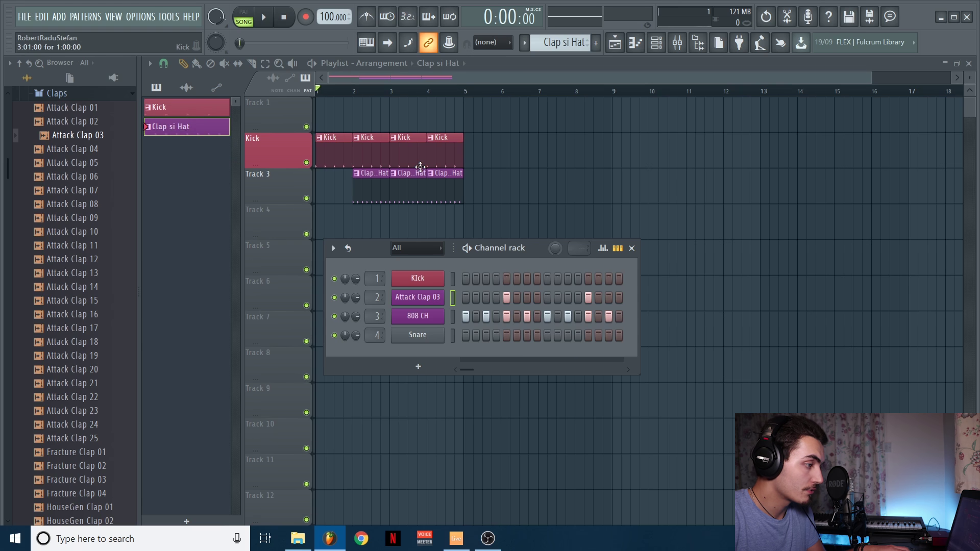
Step: Add an FL Keys instrument channel to the channel rack and move its plugin window off the channel list
{"action": "left_click_drag", "start_coordinate": [530, 251], "coordinate": [532, 219]}
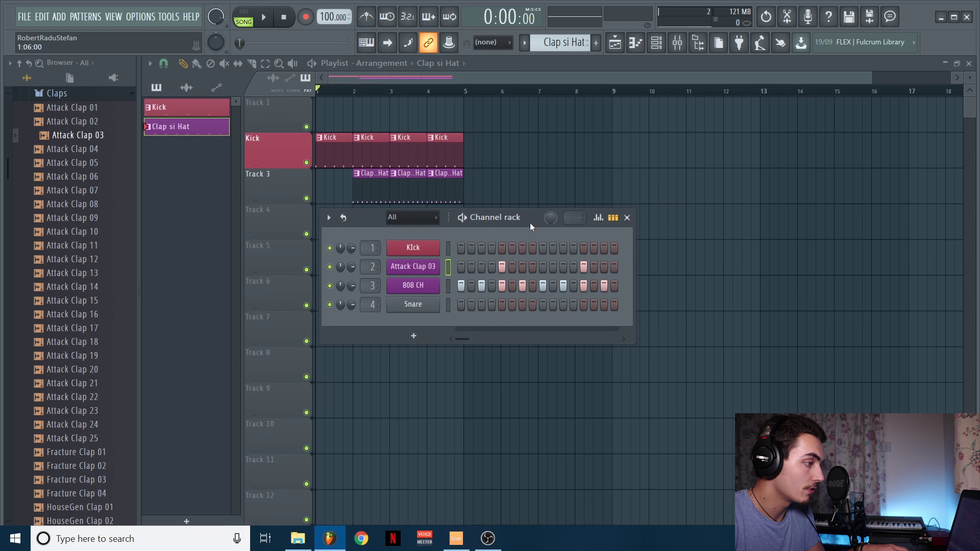
{"action": "left_click", "coordinate": [405, 335]}
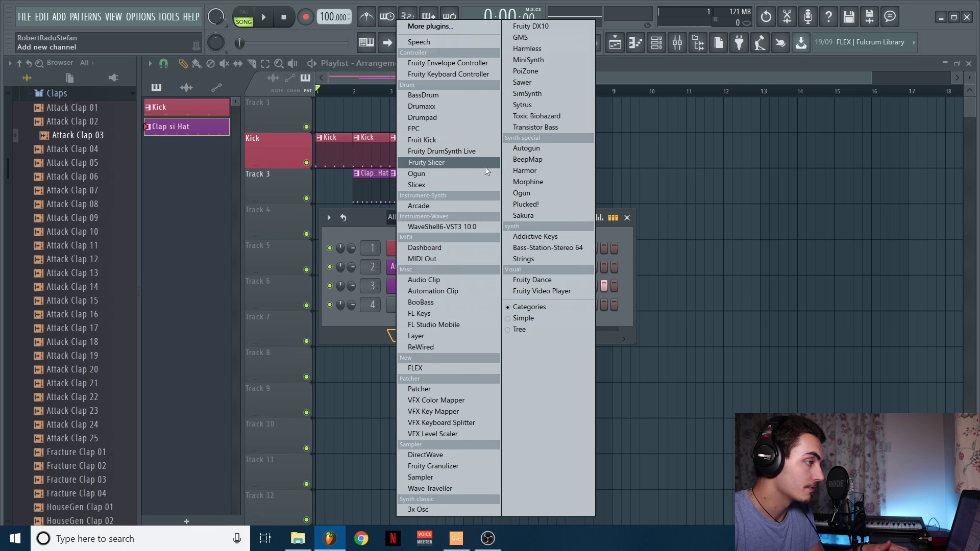
{"action": "left_click", "coordinate": [425, 312]}
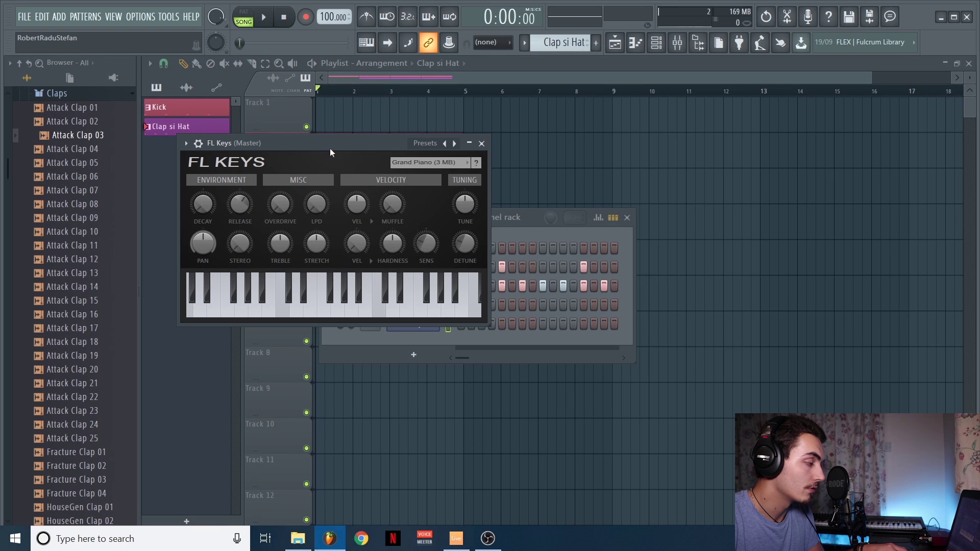
{"action": "left_click_drag", "start_coordinate": [330, 148], "coordinate": [531, 148]}
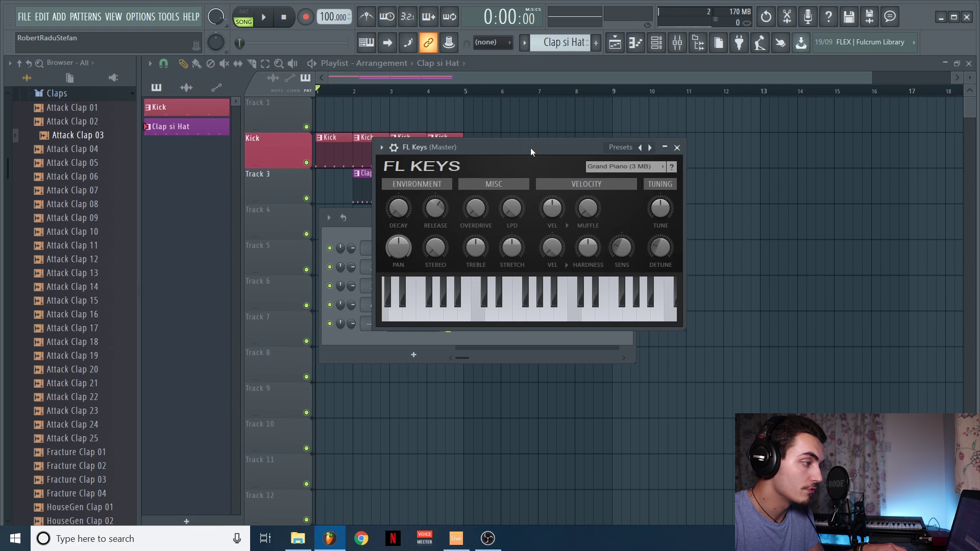
Step: Create a new pattern named Pian and color it green
{"action": "left_click", "coordinate": [596, 43]}
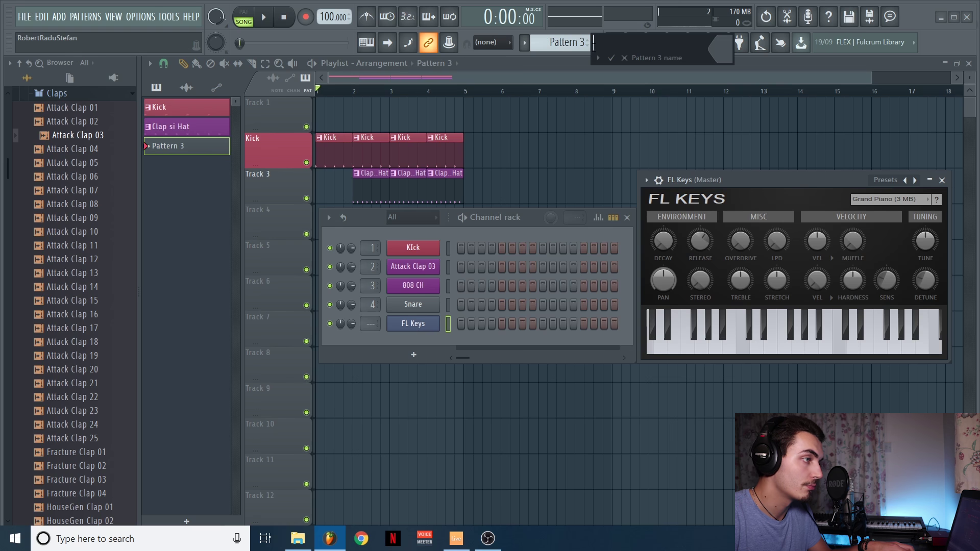
{"action": "type", "text": "Pian"}
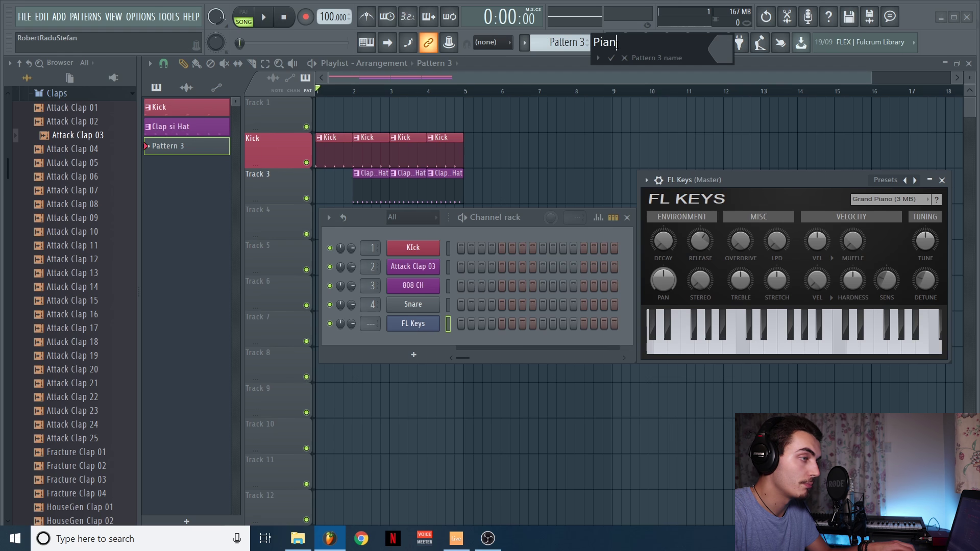
{"action": "left_click", "coordinate": [720, 49]}
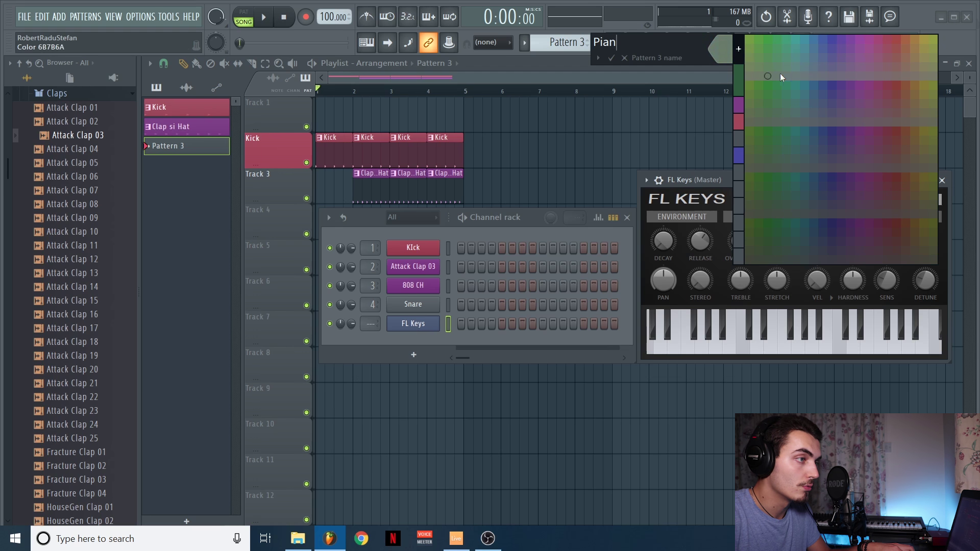
{"action": "left_click", "coordinate": [772, 41]}
Step: Rename the FL Keys channel Pian and color it green like its pattern
{"action": "right_click", "coordinate": [434, 323]}
{"action": "left_click", "coordinate": [490, 350]}
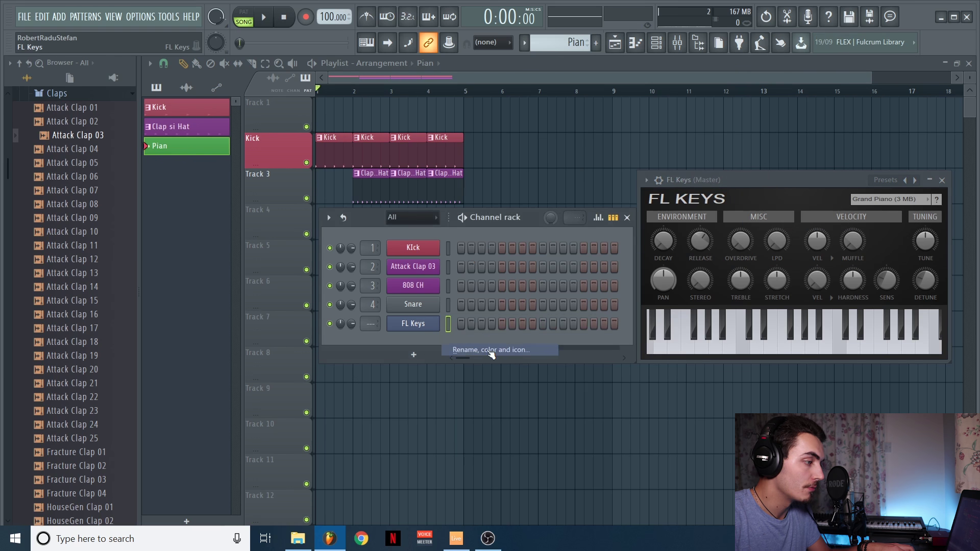
{"action": "type", "text": "Pian"}
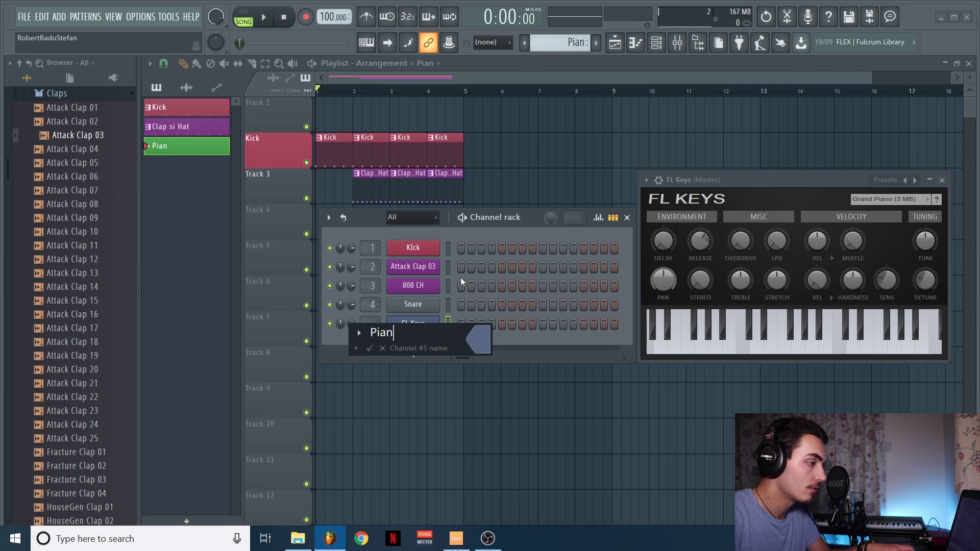
{"action": "left_click", "coordinate": [480, 350]}
{"action": "left_click", "coordinate": [492, 347]}
{"action": "key", "text": "Return"}
Step: Activate steps 2, 5, 9, 12 and 15 on the Pian channel and play the pattern in pattern mode
{"action": "left_click_drag", "start_coordinate": [537, 237], "coordinate": [529, 215]}
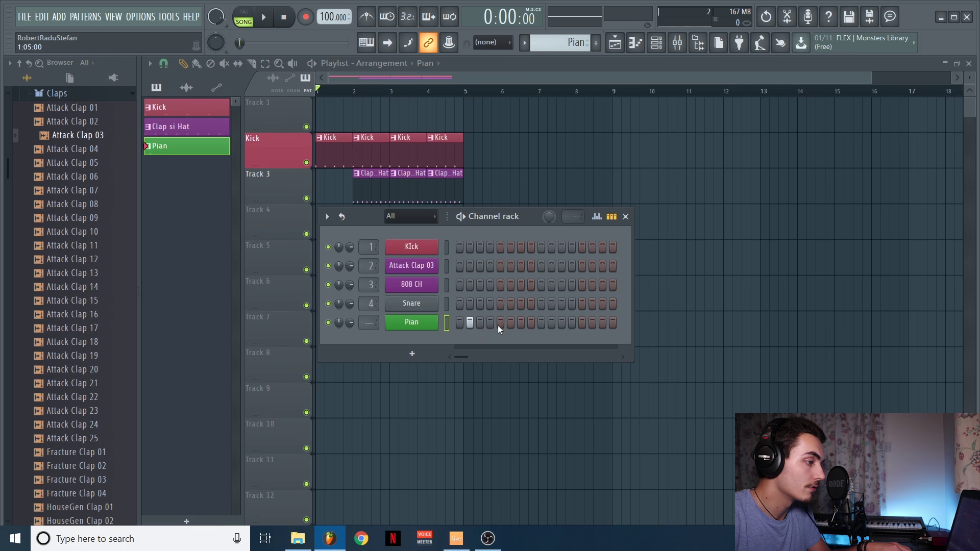
{"action": "left_click", "coordinate": [571, 322]}
{"action": "left_click", "coordinate": [602, 322]}
{"action": "left_click", "coordinate": [243, 12]}
{"action": "left_click", "coordinate": [264, 17]}
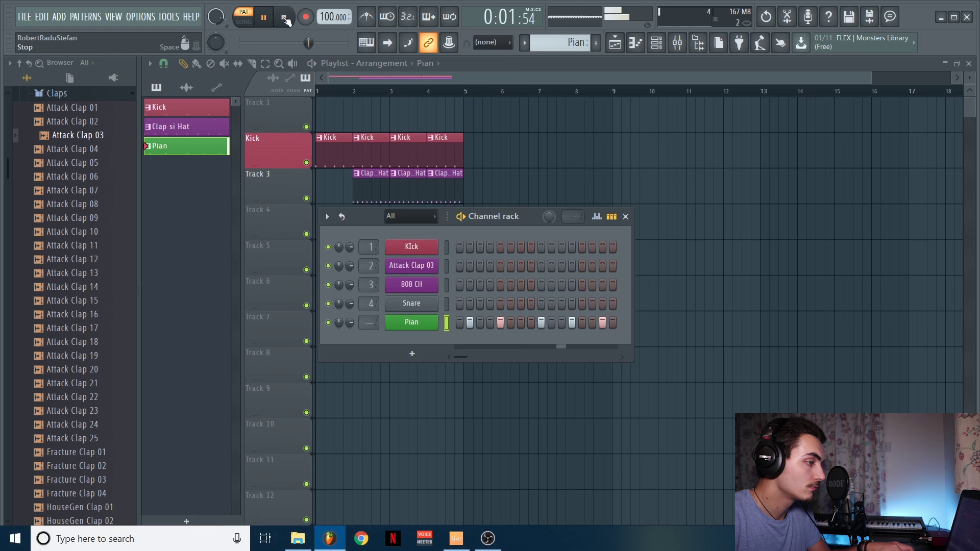
Step: Stop playback and open the Pian channel in the piano roll
{"action": "left_click", "coordinate": [285, 18]}
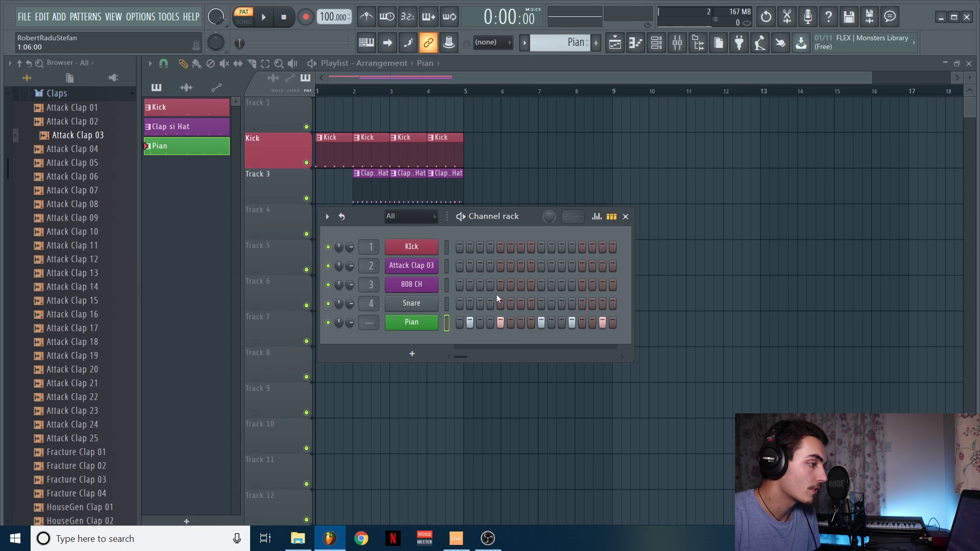
{"action": "right_click", "coordinate": [411, 324]}
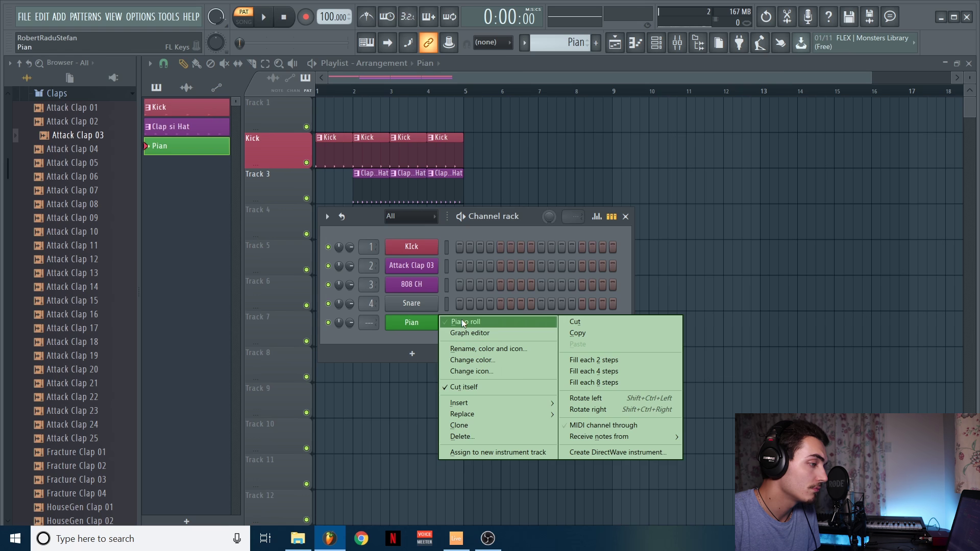
{"action": "left_click", "coordinate": [463, 322]}
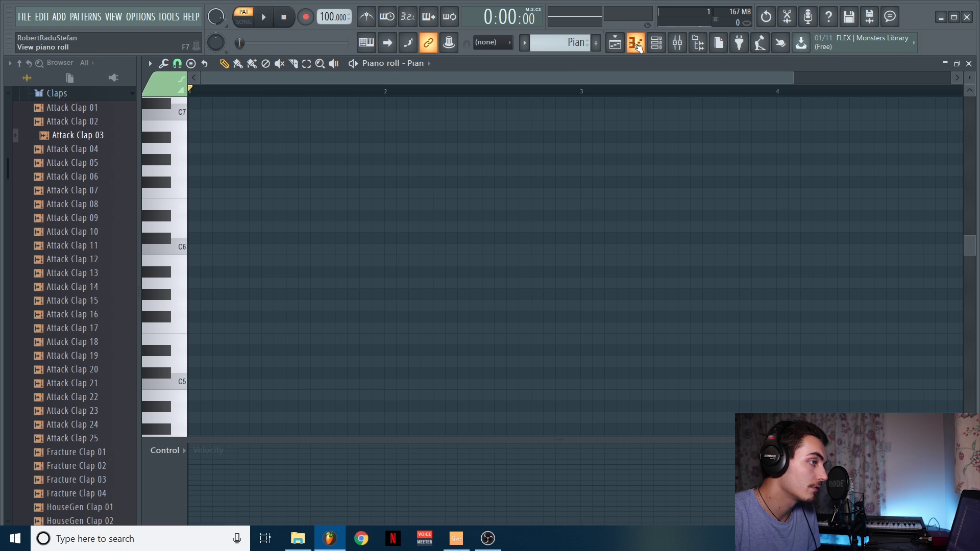
Step: Draw the notes F5, G5, A5, G5 and F5 one beat apart from the start of bar 1, and play the melody
{"action": "left_click", "coordinate": [199, 328]}
{"action": "left_click", "coordinate": [242, 305]}
{"action": "left_click", "coordinate": [293, 284]}
{"action": "left_click", "coordinate": [341, 306]}
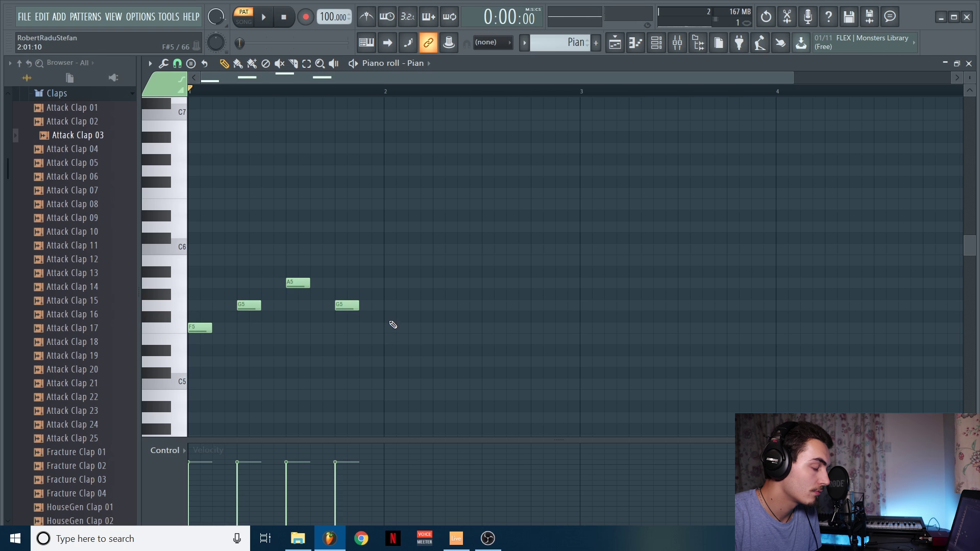
{"action": "left_click", "coordinate": [391, 330]}
{"action": "key", "text": "space"}
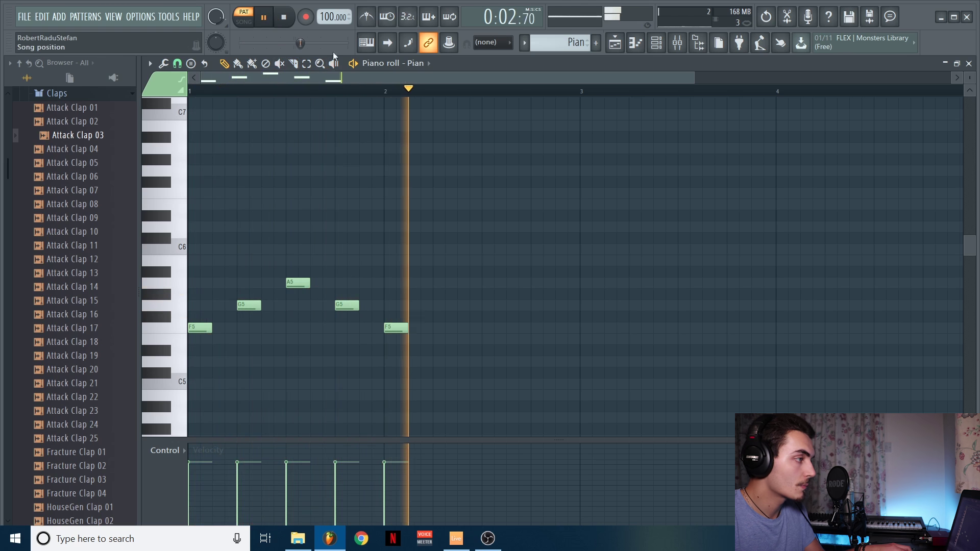
{"action": "key", "text": "space"}
Step: Lower the velocities of the first, second and fourth notes to different levels and play the melody
{"action": "scroll", "coordinate": [225, 320], "scroll_direction": "up", "scroll_amount": 2}
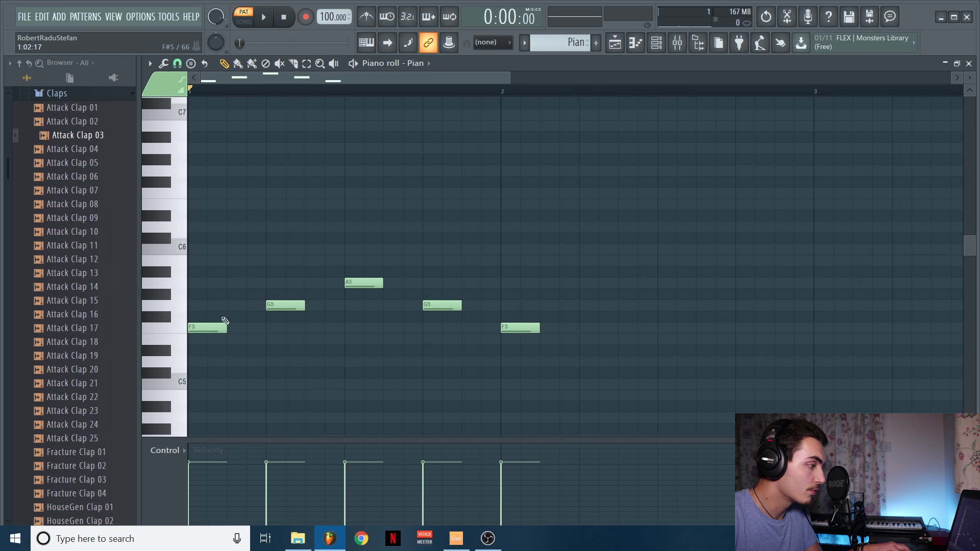
{"action": "mouse_move", "coordinate": [225, 332]}
{"action": "left_mouse_down"}
{"action": "mouse_move", "coordinate": [256, 332]}
{"action": "mouse_move", "coordinate": [212, 336]}
{"action": "mouse_move", "coordinate": [231, 336]}
{"action": "left_mouse_up"}
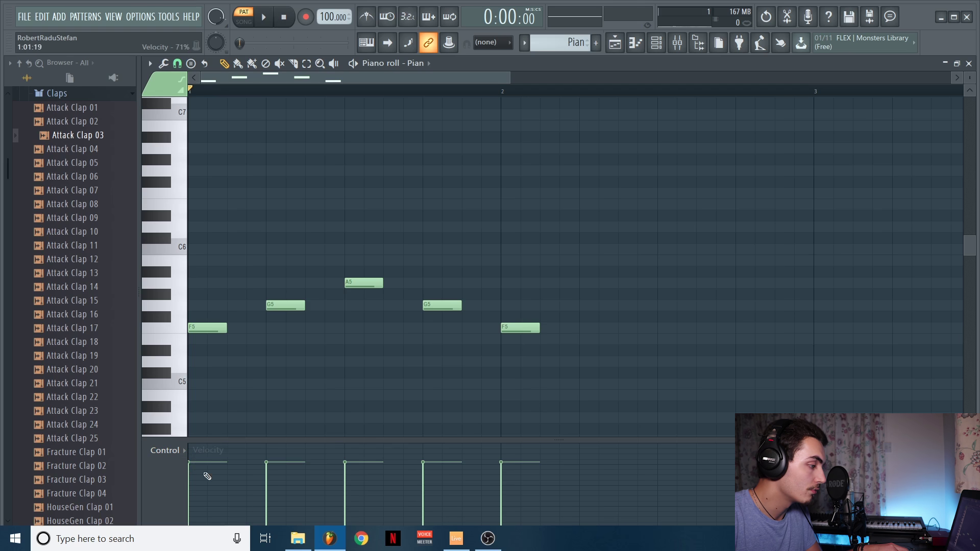
{"action": "mouse_move", "coordinate": [212, 465]}
{"action": "left_mouse_down"}
{"action": "mouse_move", "coordinate": [197, 486]}
{"action": "mouse_move", "coordinate": [199, 509]}
{"action": "mouse_move", "coordinate": [282, 493]}
{"action": "left_mouse_up"}
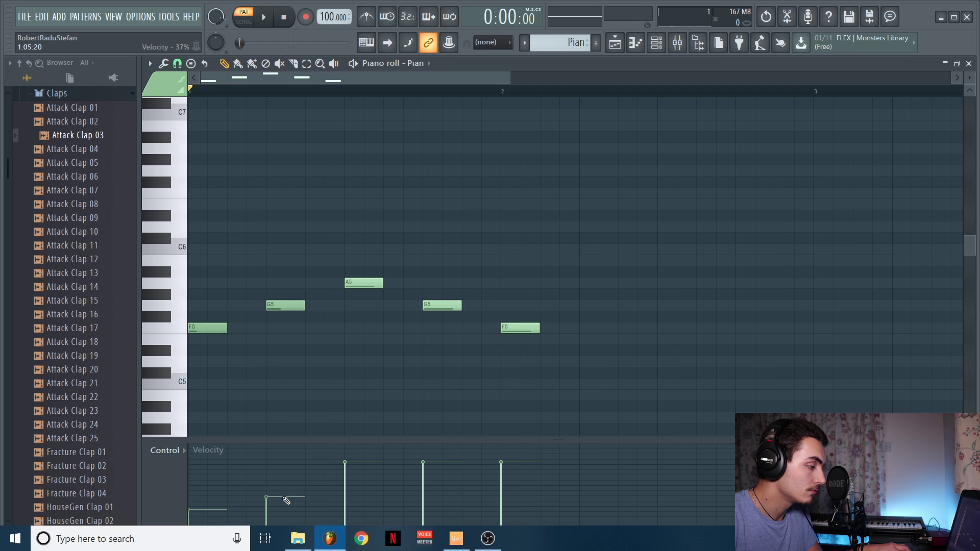
{"action": "left_click_drag", "start_coordinate": [424, 485], "coordinate": [424, 521]}
{"action": "key", "text": "space"}
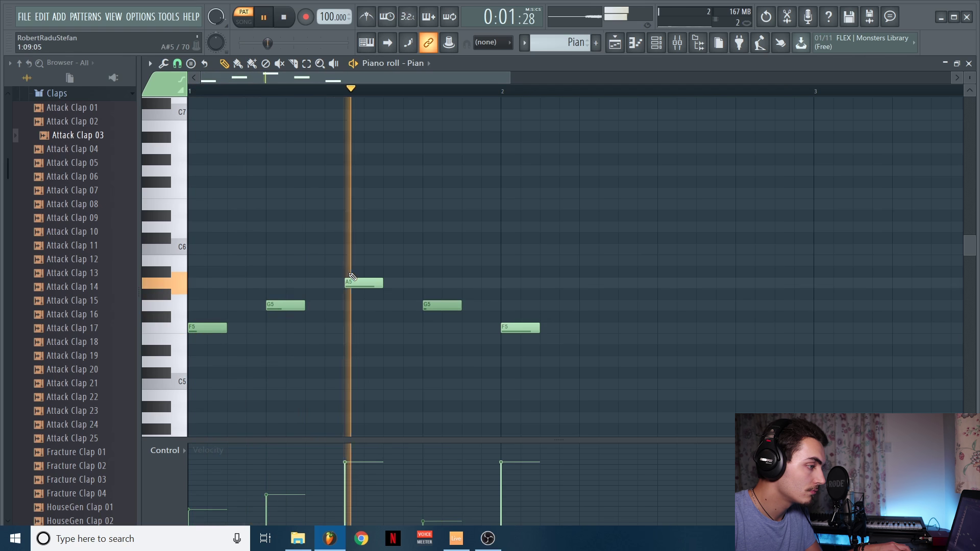
{"action": "key", "text": "space"}
Step: Show channel panning in the piano roll's control lane, draw a panning change from the start of bar 1, and play the melody
{"action": "left_click", "coordinate": [174, 451]}
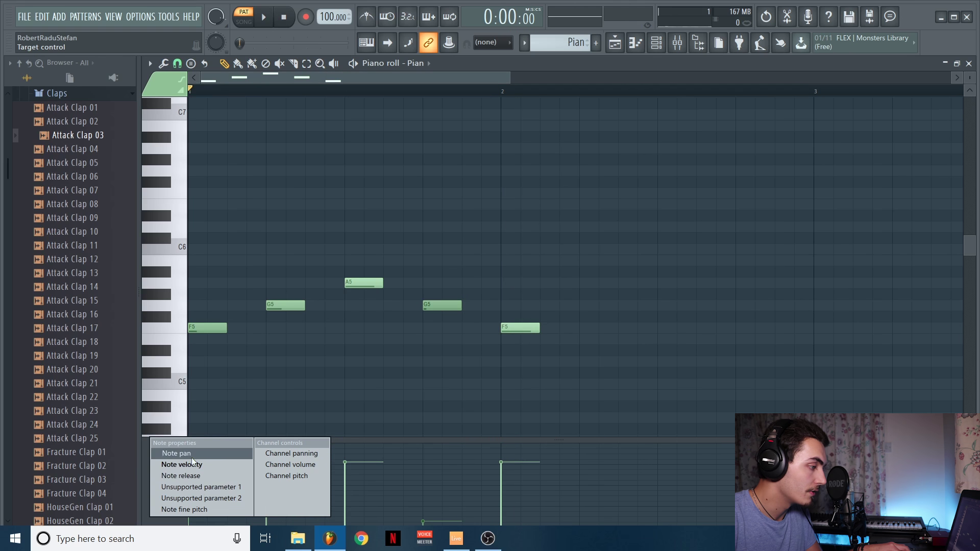
{"action": "left_click", "coordinate": [282, 454]}
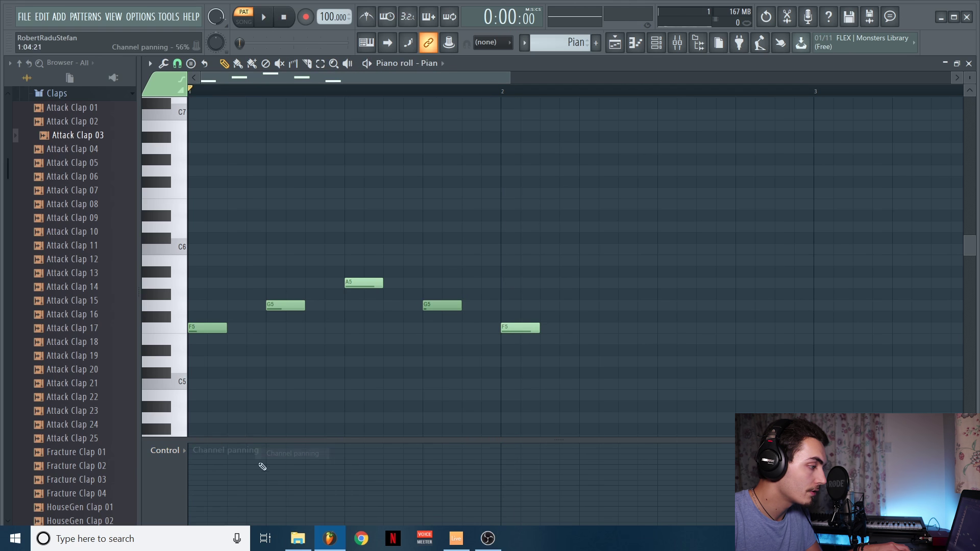
{"action": "left_click_drag", "start_coordinate": [198, 487], "coordinate": [198, 454]}
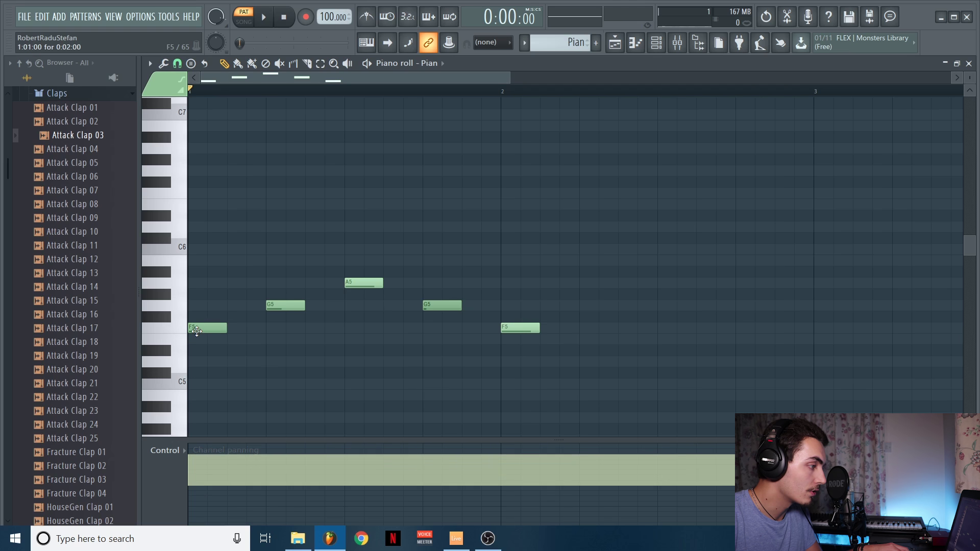
{"action": "left_click_drag", "start_coordinate": [266, 526], "coordinate": [337, 525]}
{"action": "key", "text": "space"}
{"action": "key", "text": "space"}
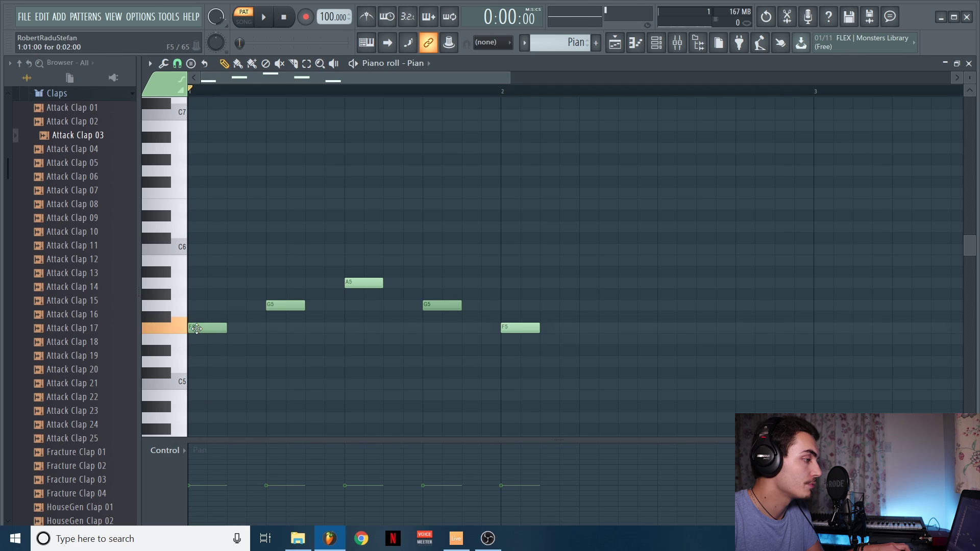
Step: Stack G5 and A5 on the first F5 note to form a chord, and play the pattern
{"action": "left_click", "coordinate": [192, 305]}
{"action": "left_click", "coordinate": [197, 284]}
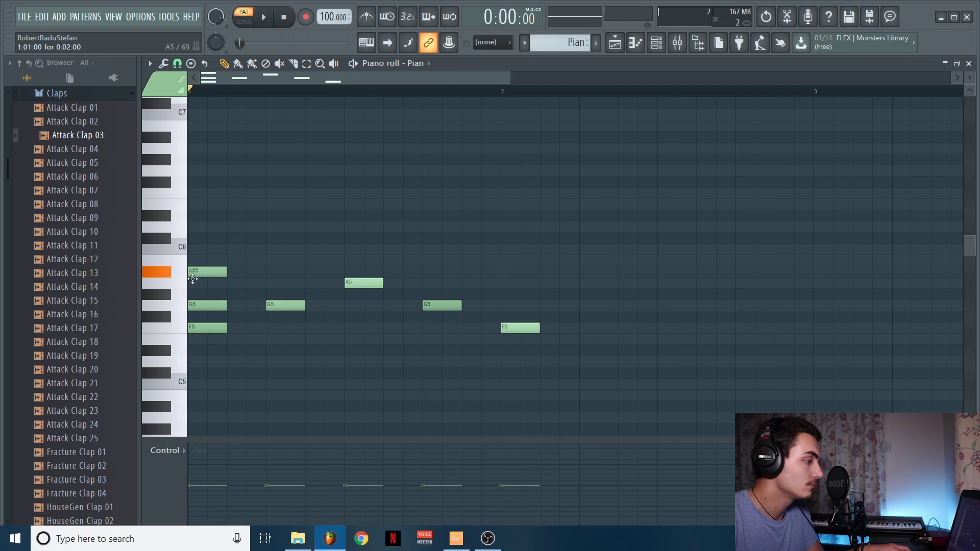
{"action": "key", "text": "space"}
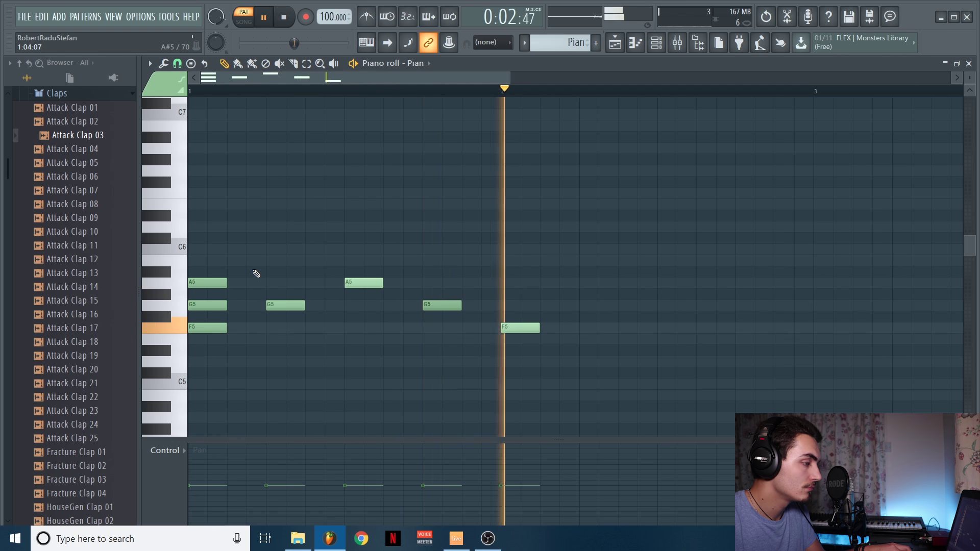
{"action": "key", "text": "space"}
{"action": "key", "text": "space"}
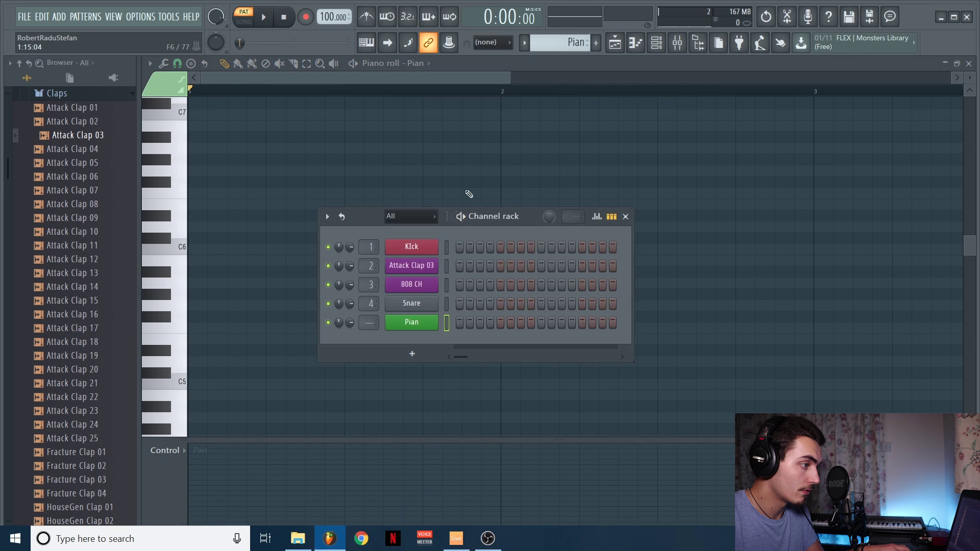
Step: Reposition the channel rack, look through the channel rack and playlist views, and open the mixer
{"action": "left_click_drag", "start_coordinate": [493, 215], "coordinate": [446, 152]}
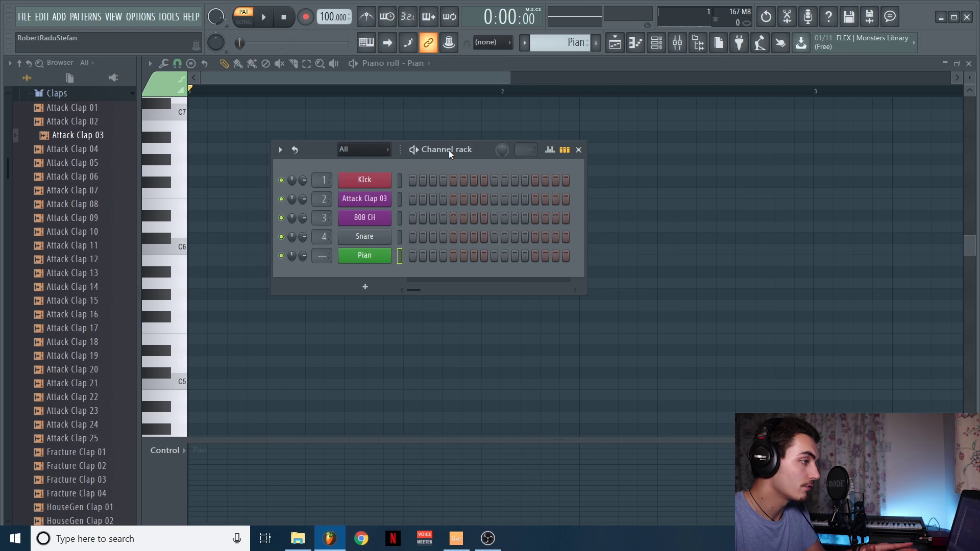
{"action": "left_click", "coordinate": [663, 45]}
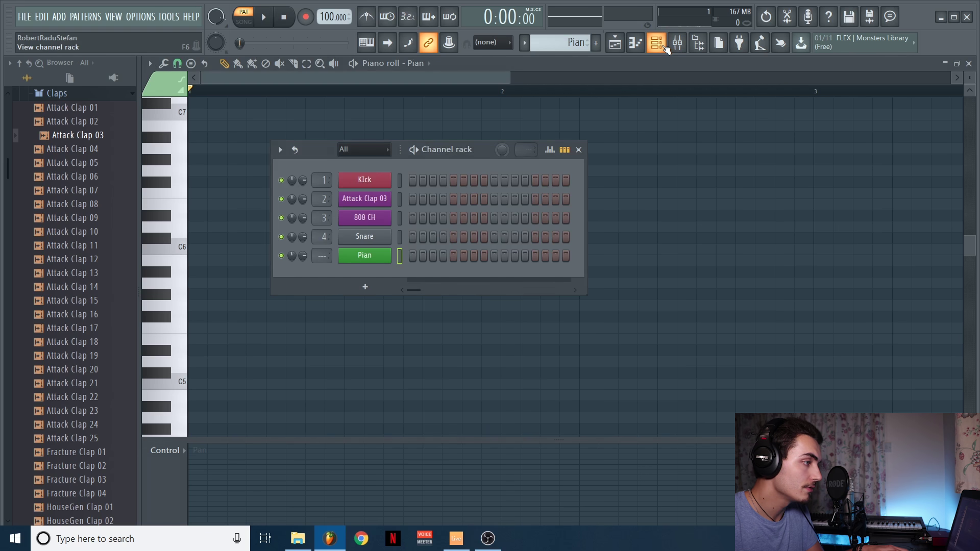
{"action": "left_click", "coordinate": [618, 47]}
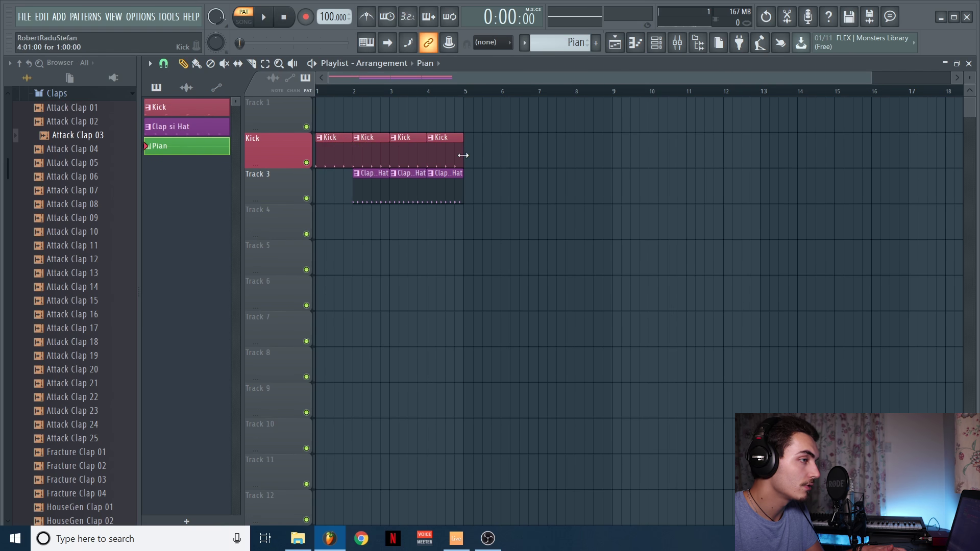
{"action": "left_click", "coordinate": [657, 43]}
{"action": "left_click", "coordinate": [677, 43]}
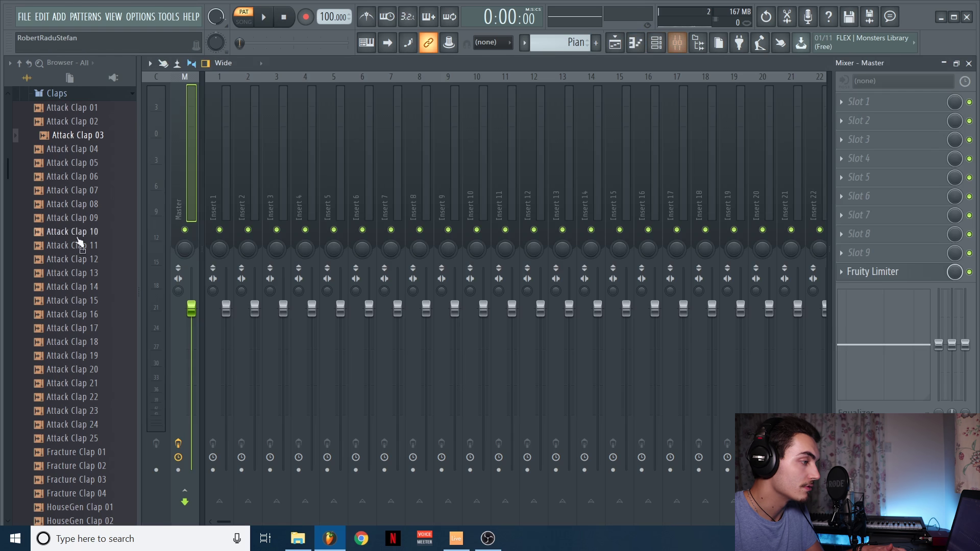
Step: Show the channel rack over the mixer and play the Kick and Clap si Hat patterns to examine their track levels
{"action": "key", "text": "F6"}
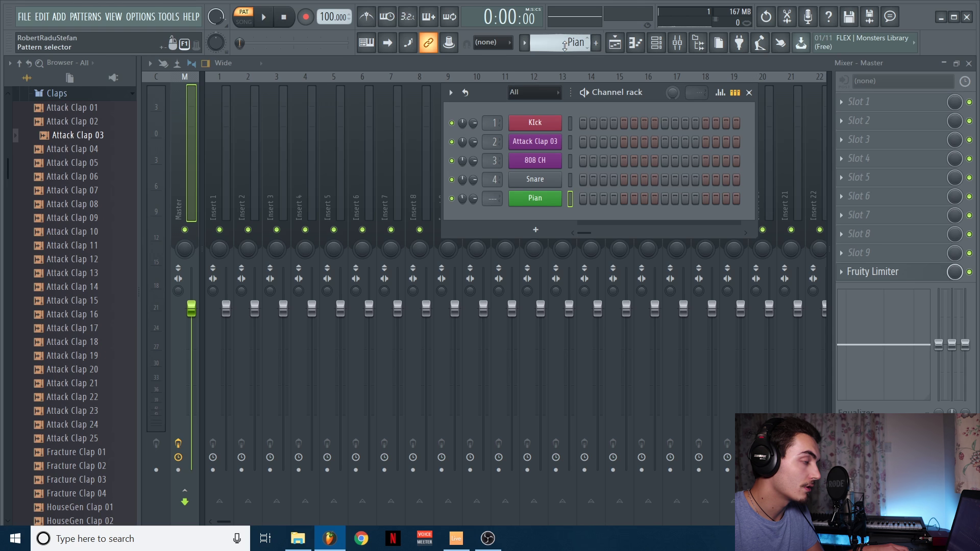
{"action": "scroll", "coordinate": [567, 41], "scroll_direction": "up", "scroll_amount": 3}
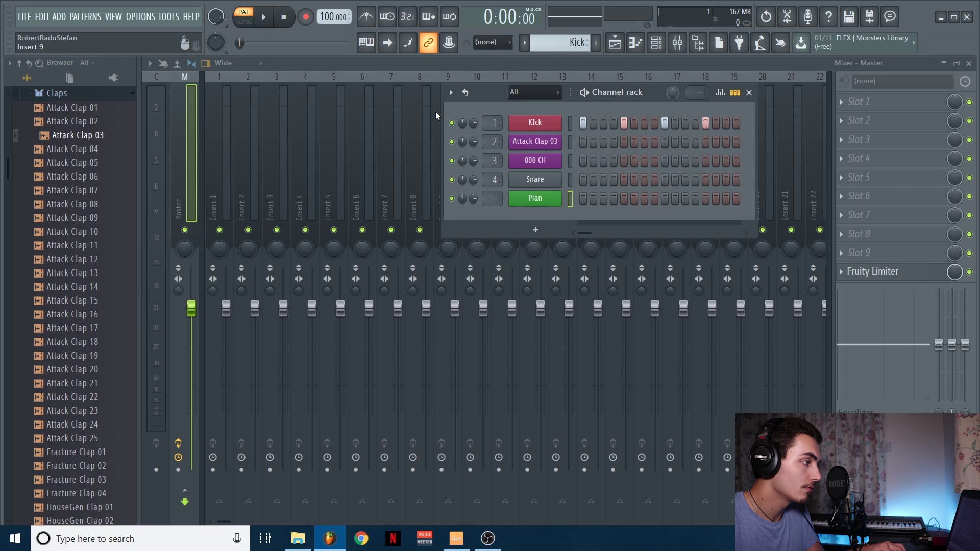
{"action": "key", "text": "space"}
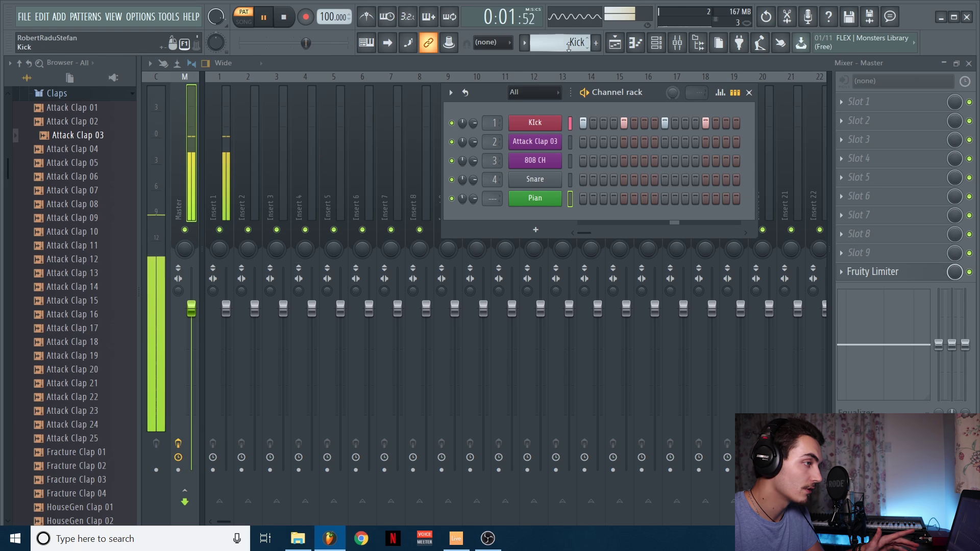
{"action": "scroll", "coordinate": [568, 46], "scroll_direction": "down", "scroll_amount": 1}
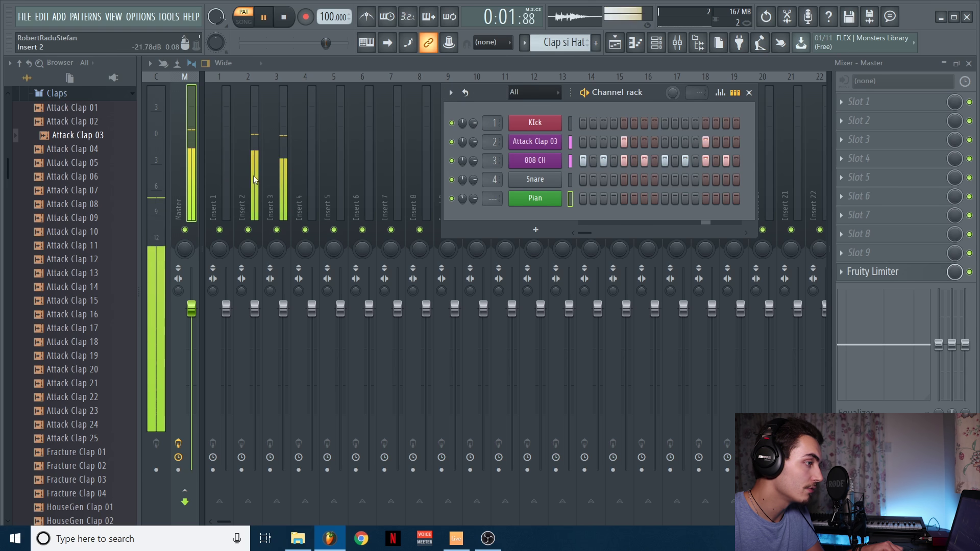
{"action": "key", "text": "space"}
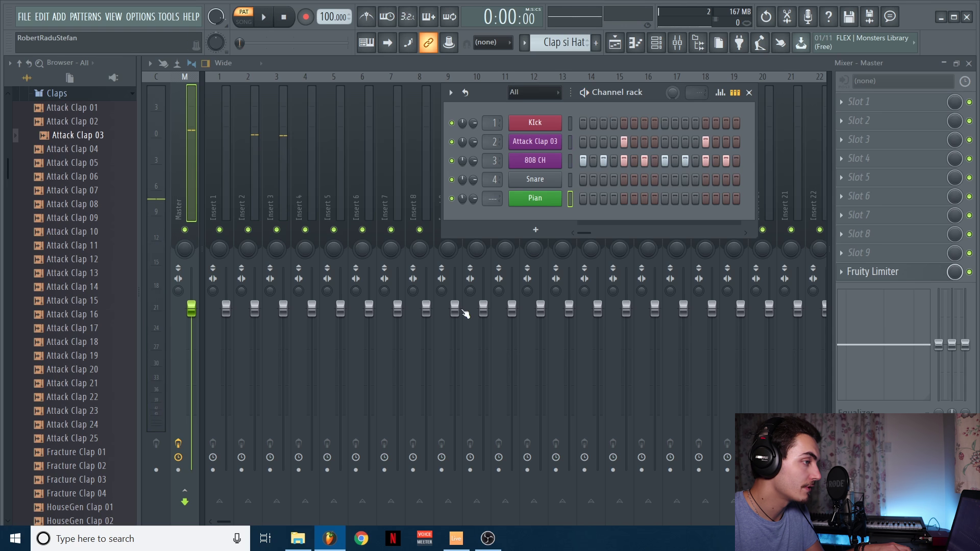
Step: Rename mixer track Insert 1 Kick and color it red like its channel
{"action": "right_click", "coordinate": [219, 149]}
{"action": "left_click", "coordinate": [286, 88]}
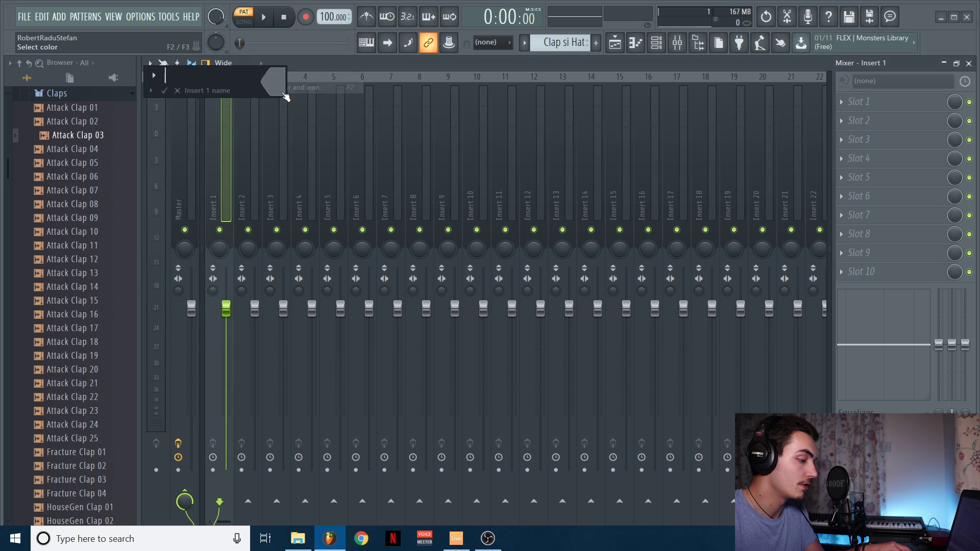
{"action": "type", "text": "Kick"}
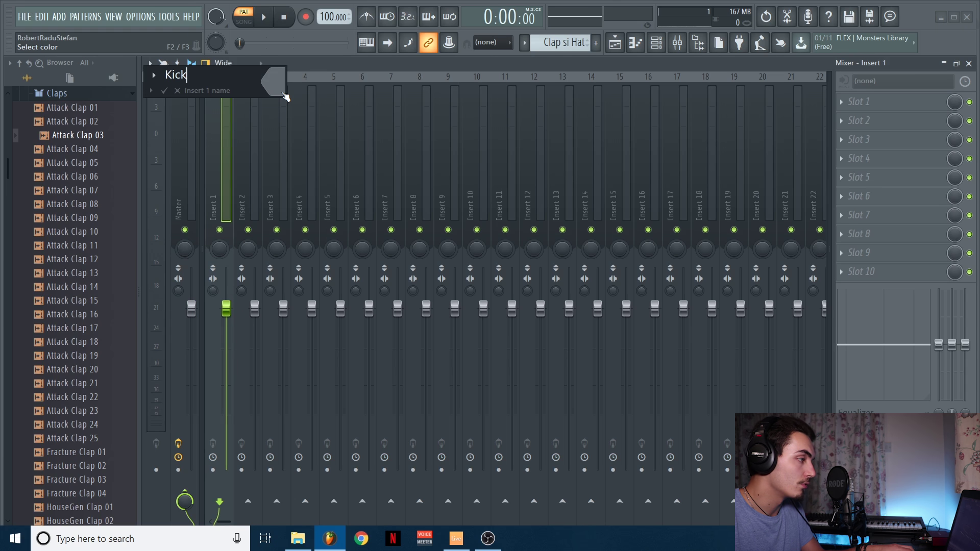
{"action": "left_click", "coordinate": [275, 80]}
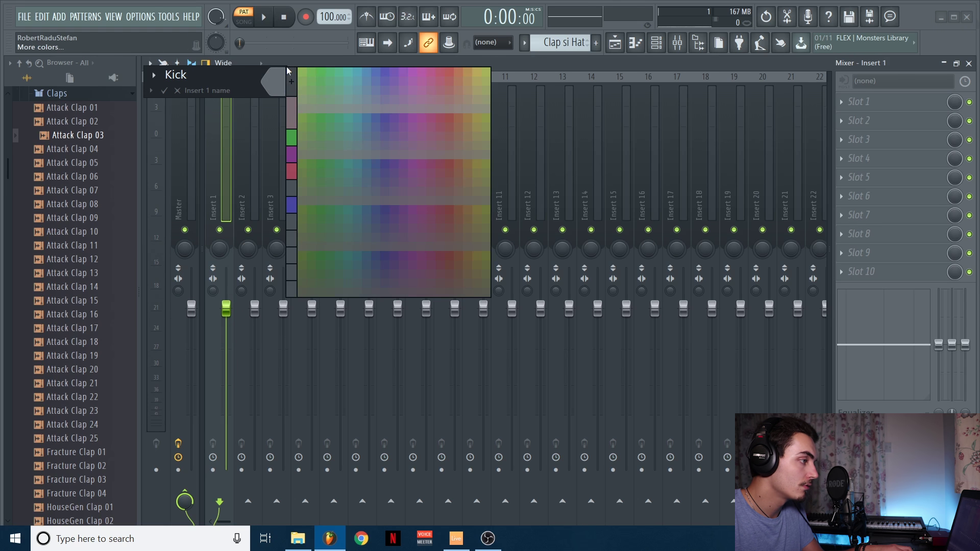
{"action": "left_click", "coordinate": [301, 174]}
{"action": "left_click", "coordinate": [163, 90]}
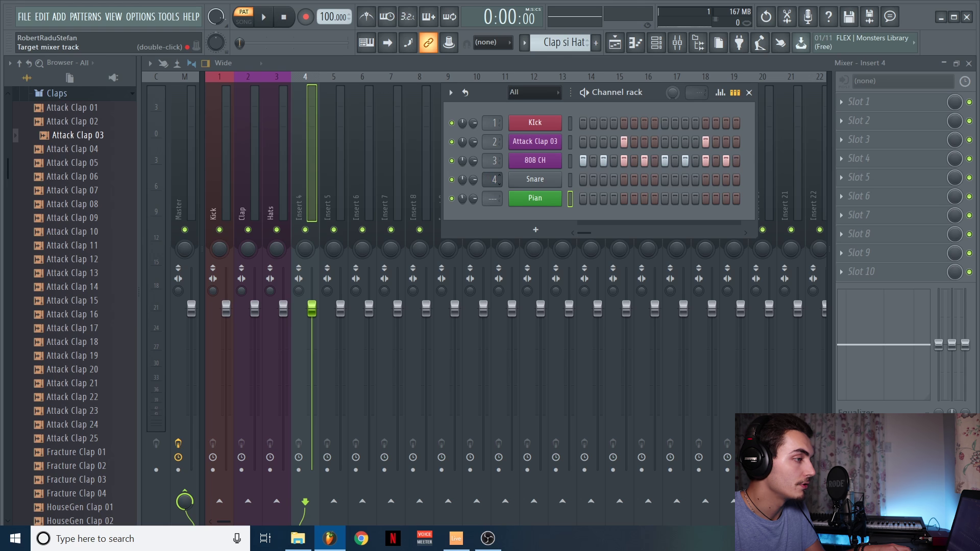
Step: Clear the Snare channel's mixer track assignment and route the Pian channel to mixer track 4
{"action": "mouse_move", "coordinate": [491, 179]}
{"action": "left_mouse_down"}
{"action": "mouse_move", "coordinate": [489, 194]}
{"action": "mouse_move", "coordinate": [488, 179]}
{"action": "left_mouse_up"}
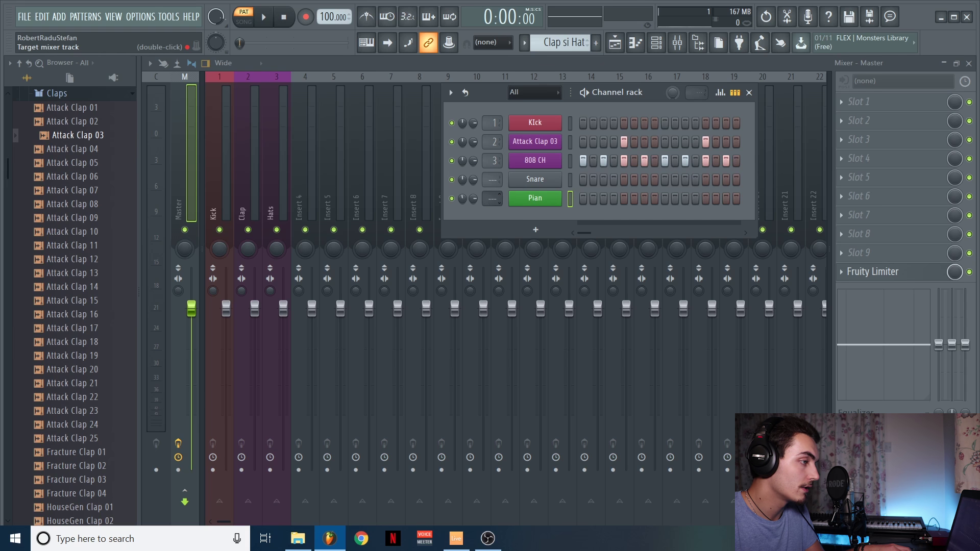
{"action": "scroll", "coordinate": [491, 200], "scroll_direction": "up", "scroll_amount": 2}
{"action": "scroll", "coordinate": [491, 200], "scroll_direction": "down", "scroll_amount": 2}
{"action": "right_click", "coordinate": [492, 200]}
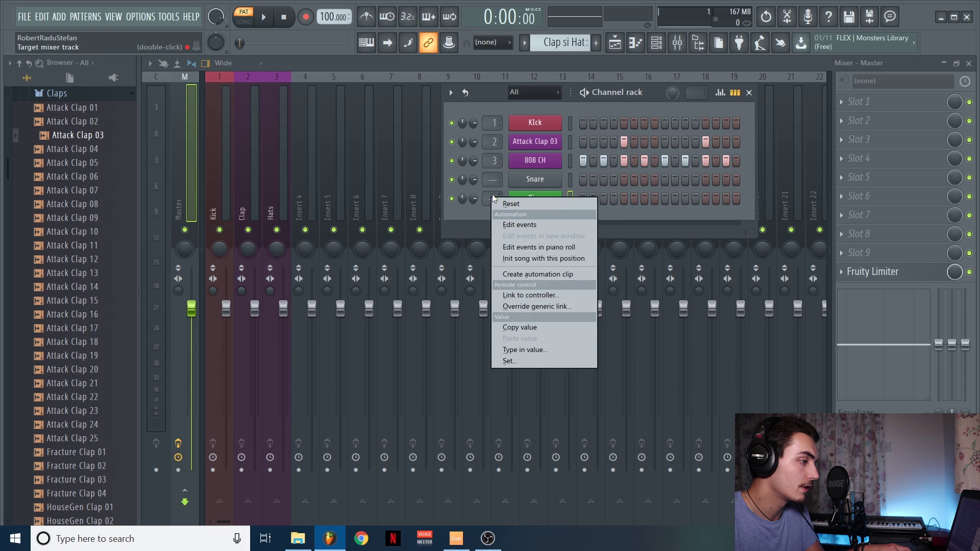
{"action": "left_click", "coordinate": [526, 350]}
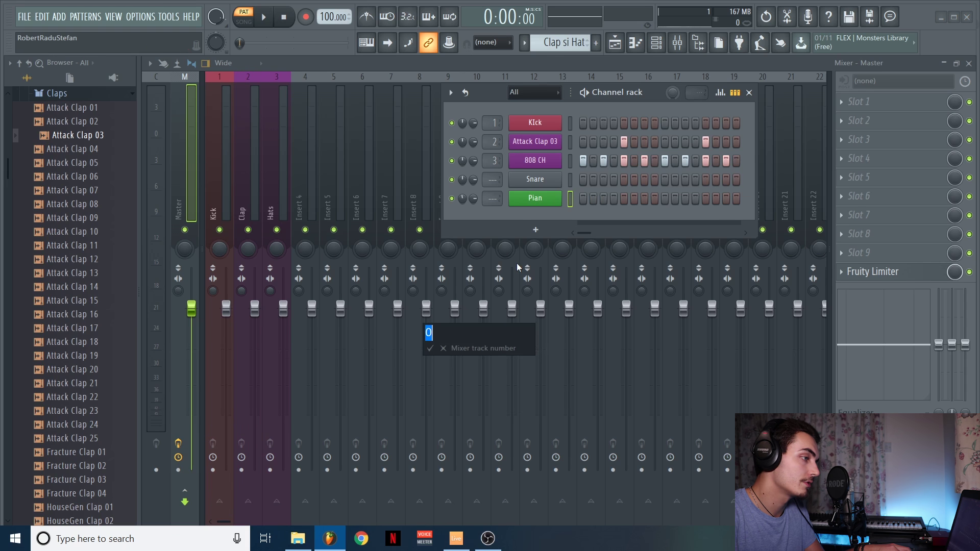
{"action": "key", "text": "Return"}
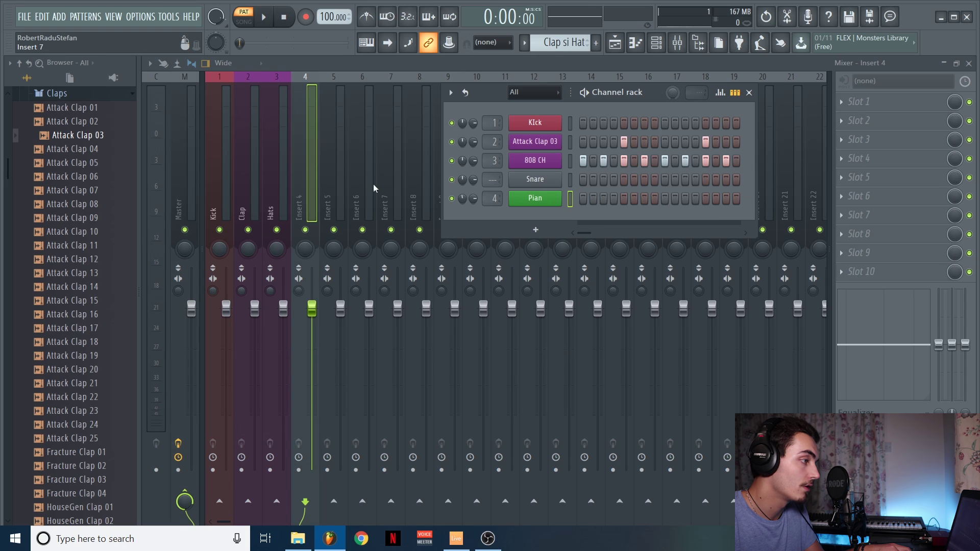
Step: Rename mixer track Insert 4 Pian and color it green like its channel
{"action": "key", "text": "F2"}
{"action": "type", "text": "Pian"}
{"action": "left_click", "coordinate": [359, 93]}
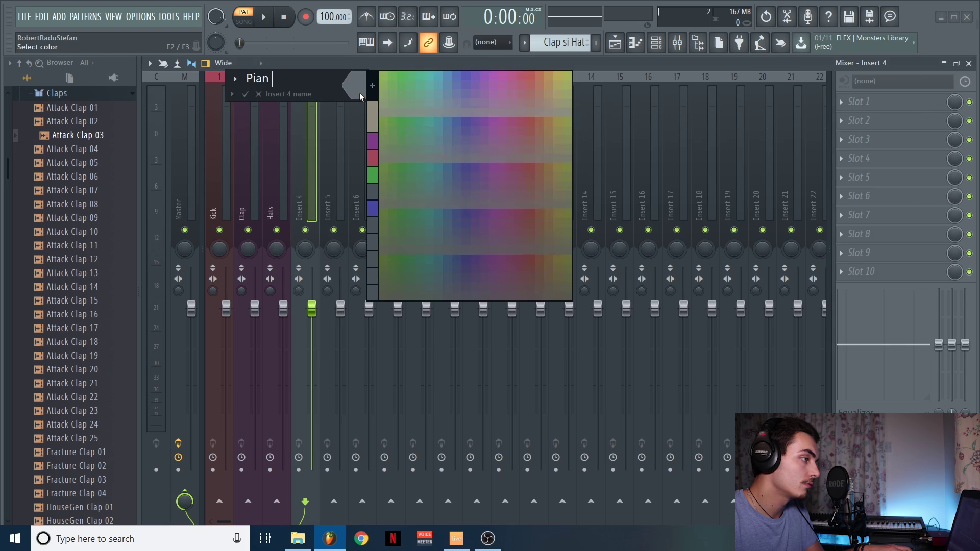
{"action": "left_click", "coordinate": [249, 134]}
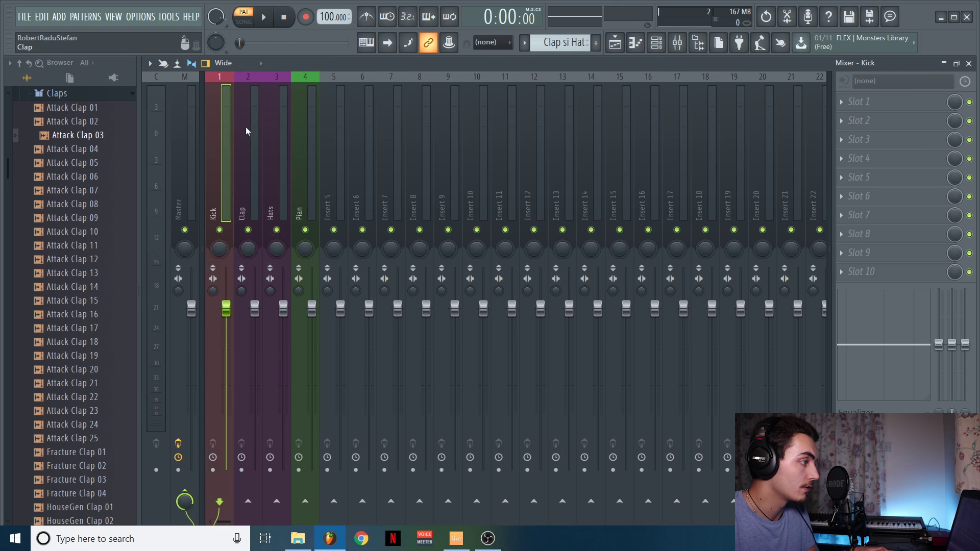
Step: Play the arrangement in song mode with the Kick mixer track muted, and try soloing that track
{"action": "left_click_drag", "start_coordinate": [221, 125], "coordinate": [268, 142]}
{"action": "left_click", "coordinate": [186, 145]}
{"action": "left_click", "coordinate": [219, 144]}
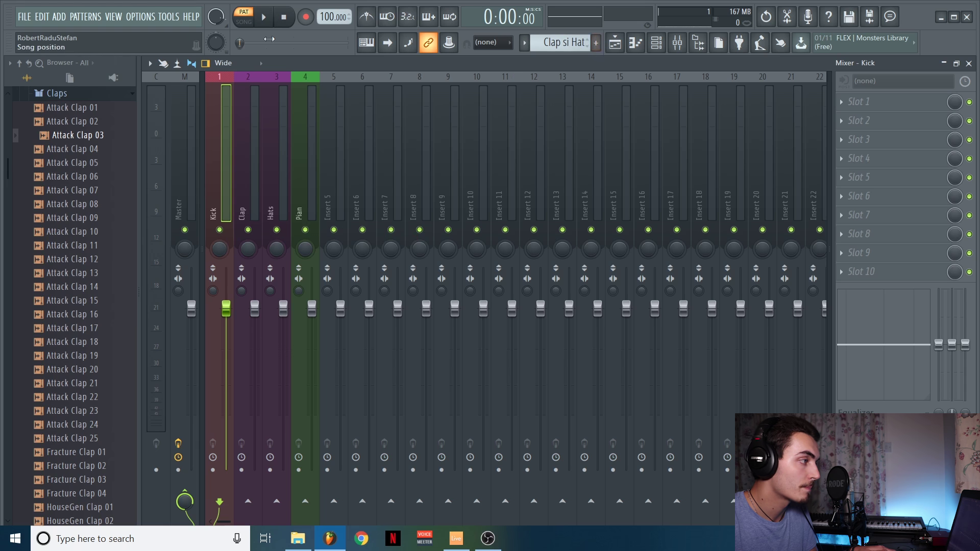
{"action": "left_click", "coordinate": [244, 24]}
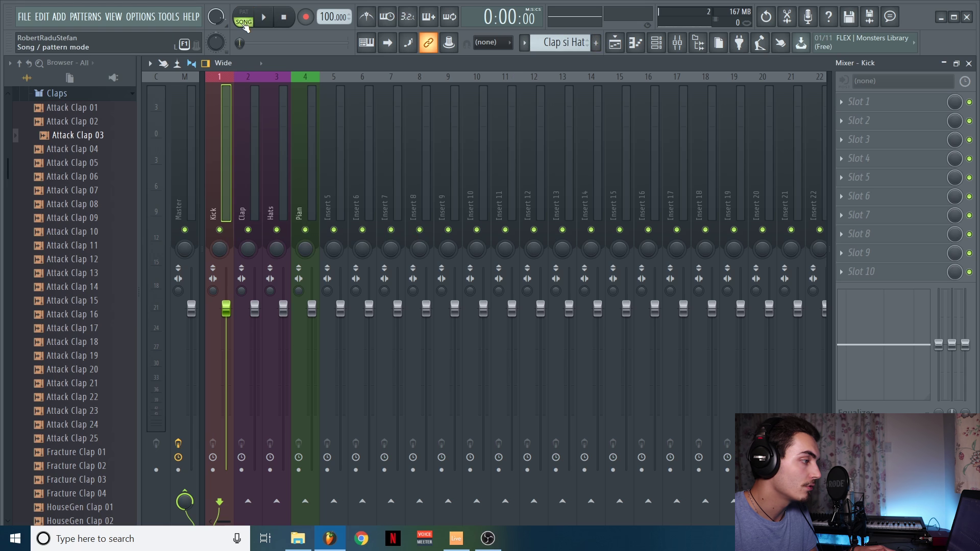
{"action": "key", "text": "space"}
{"action": "left_click", "coordinate": [220, 231]}
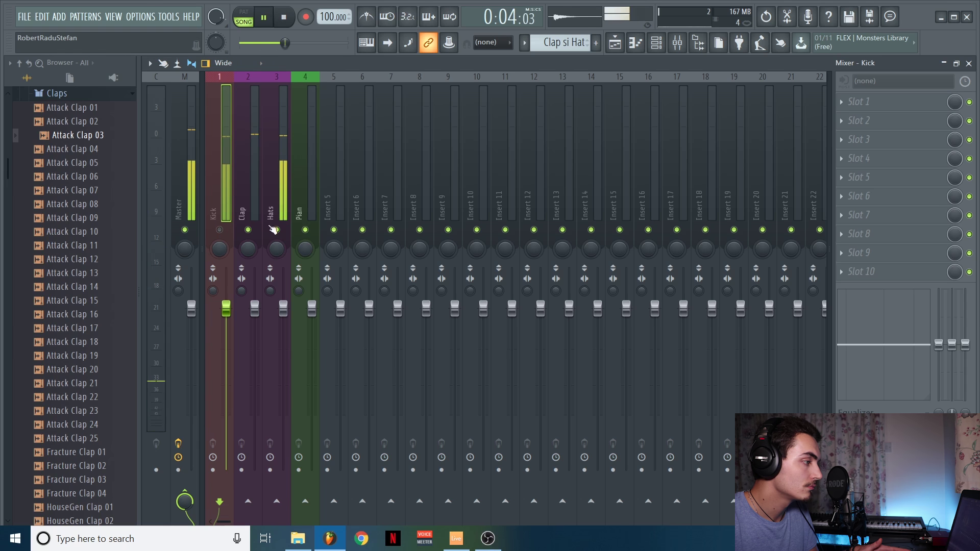
{"action": "key", "text": "space"}
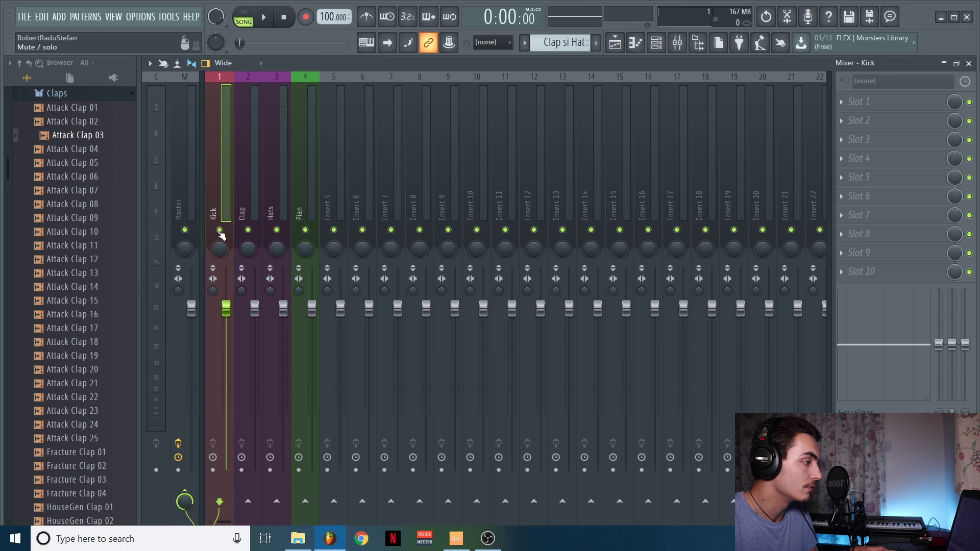
{"action": "right_click", "coordinate": [221, 231]}
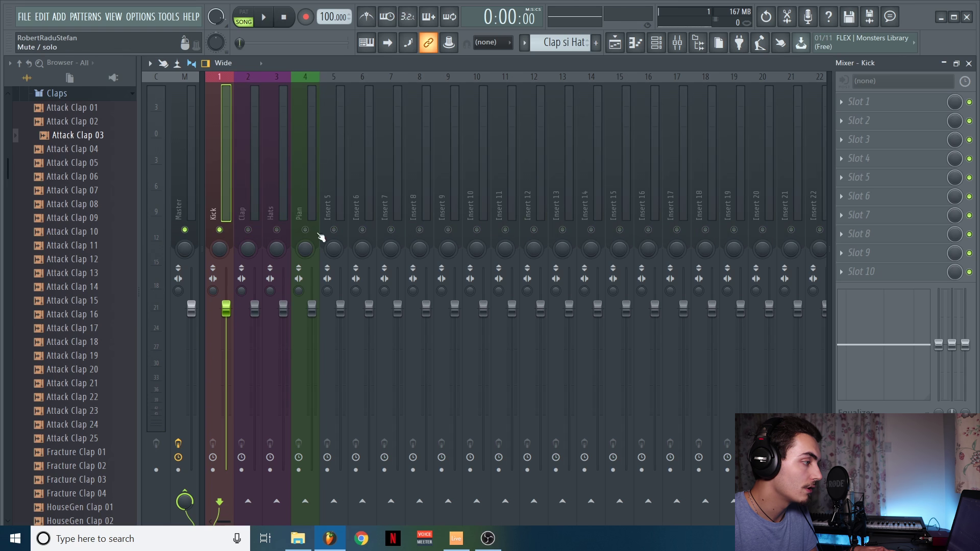
{"action": "right_click", "coordinate": [222, 231]}
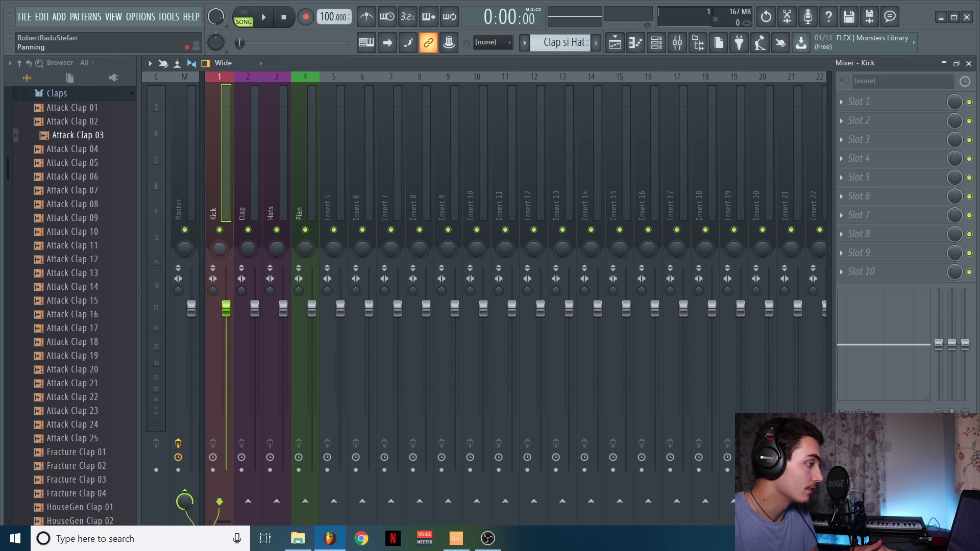
Step: Try panning the Kick mixer track to both sides during playback, including 74% right, and reset its panning
{"action": "left_click_drag", "start_coordinate": [219, 249], "coordinate": [219, 261]}
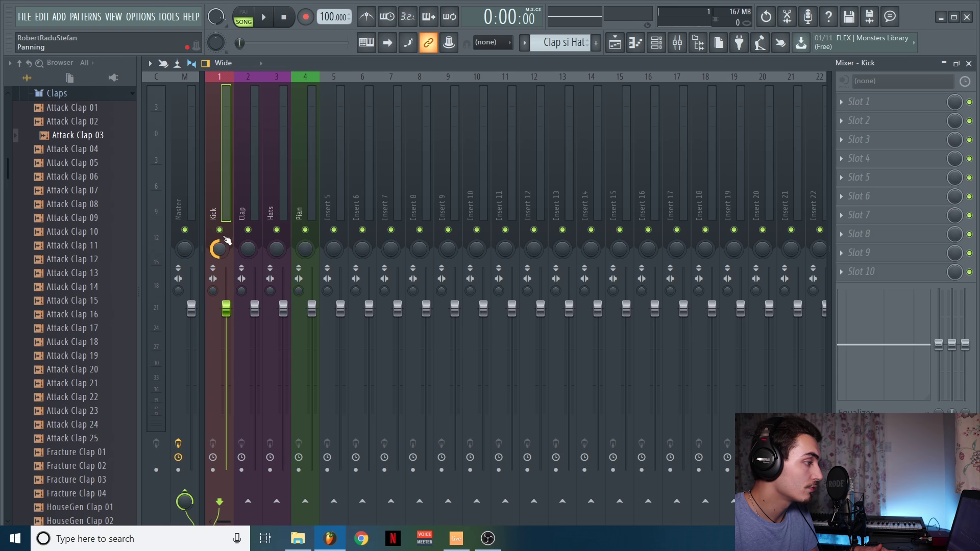
{"action": "key", "text": "space"}
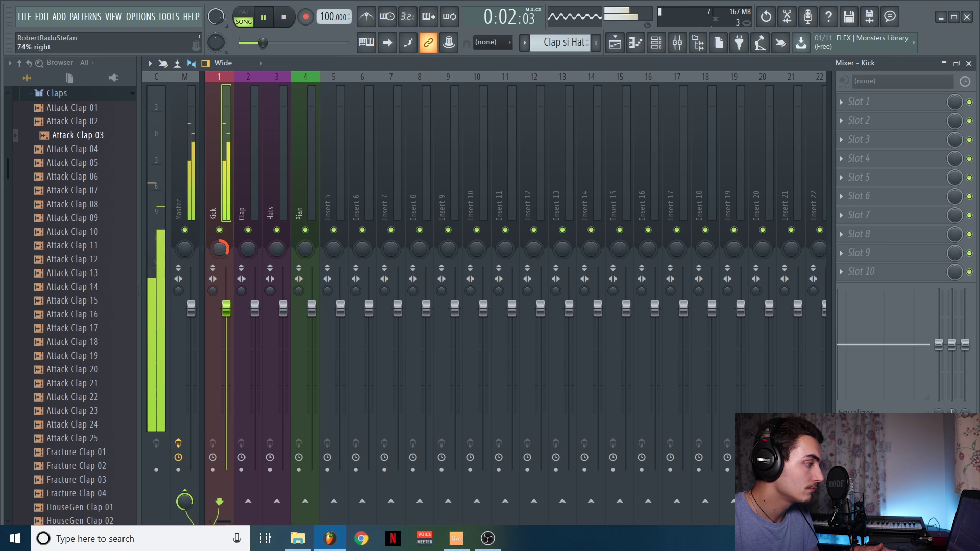
{"action": "right_click", "coordinate": [220, 252]}
{"action": "left_click", "coordinate": [236, 258]}
{"action": "key", "text": "space"}
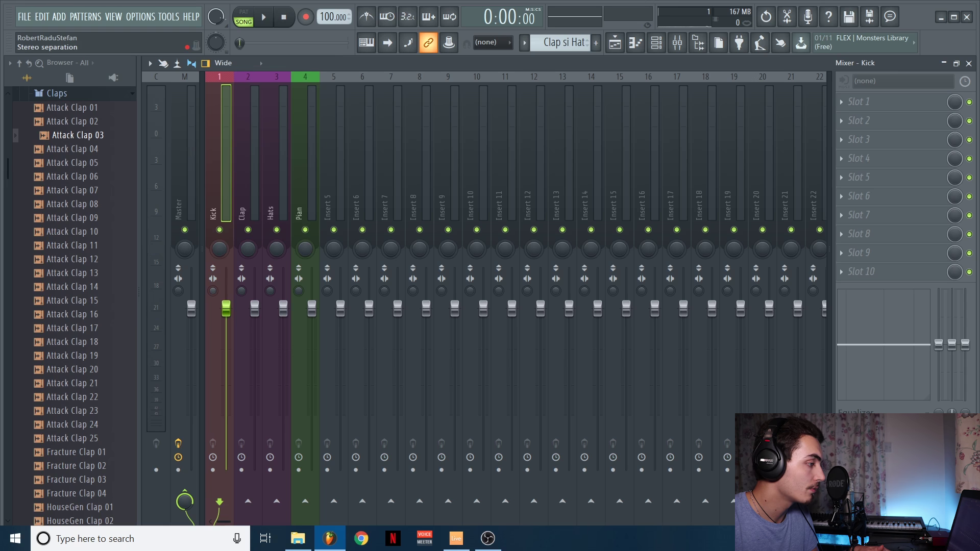
Step: Reset the Kick mixer track's stereo separation and try moving its volume fader
{"action": "right_click", "coordinate": [214, 292]}
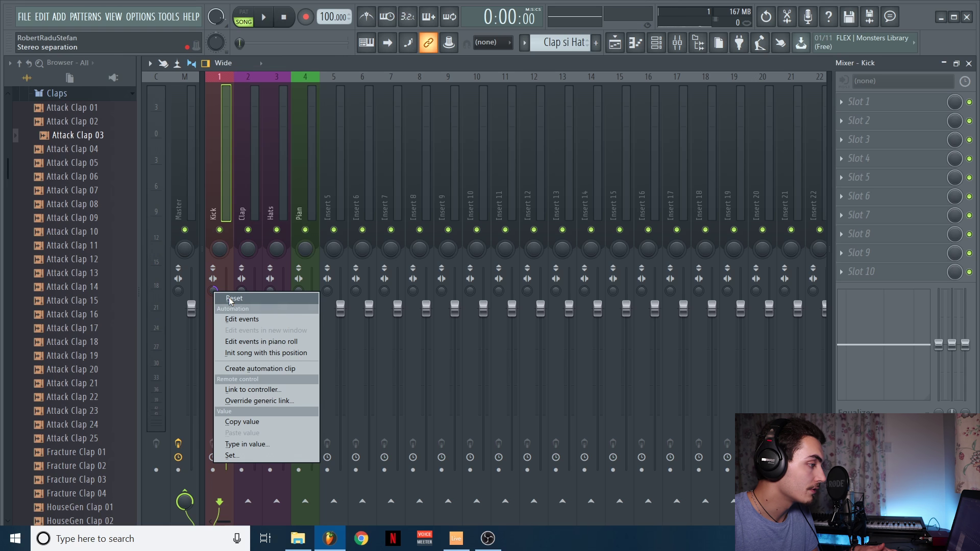
{"action": "left_click", "coordinate": [233, 300]}
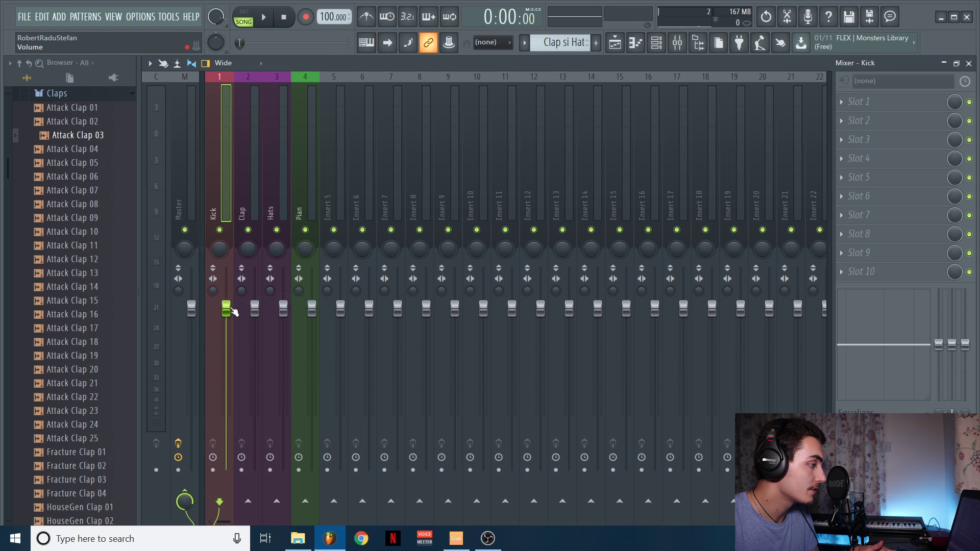
{"action": "mouse_move", "coordinate": [229, 313]}
{"action": "left_mouse_down"}
{"action": "mouse_move", "coordinate": [225, 343]}
{"action": "mouse_move", "coordinate": [231, 302]}
{"action": "left_mouse_up"}
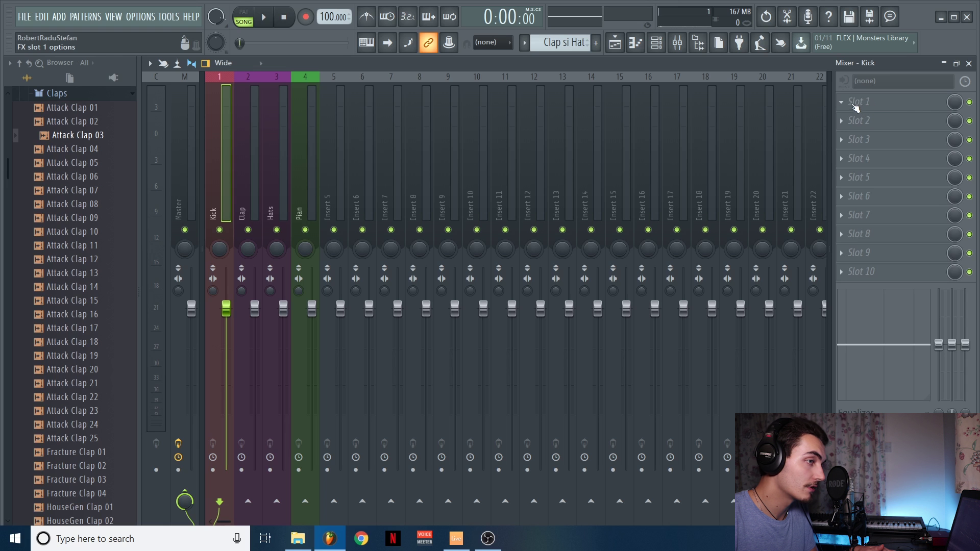
Step: Load Fruity Parametric EQ 2 into the Kick track's first effect slot and try boosting the low frequencies during playback
{"action": "left_click", "coordinate": [865, 105]}
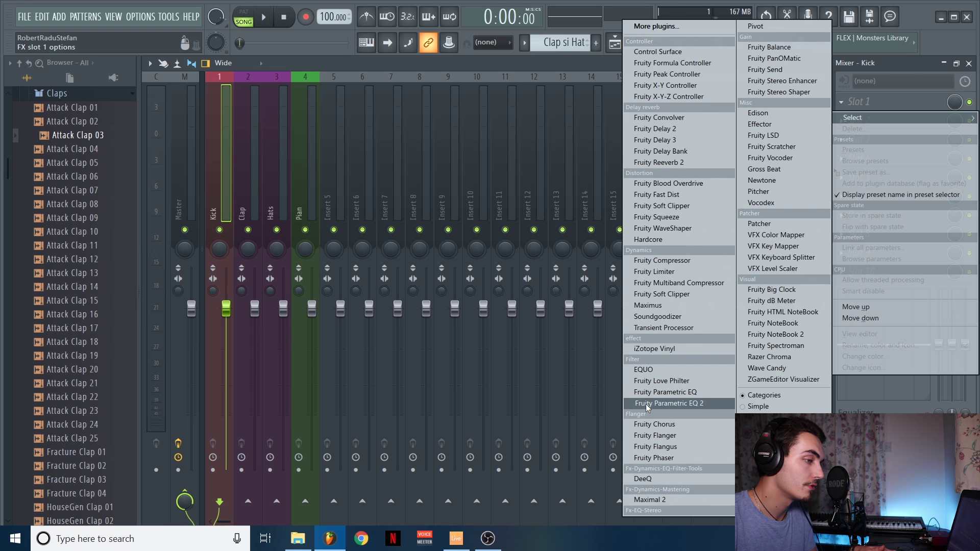
{"action": "left_click", "coordinate": [681, 404]}
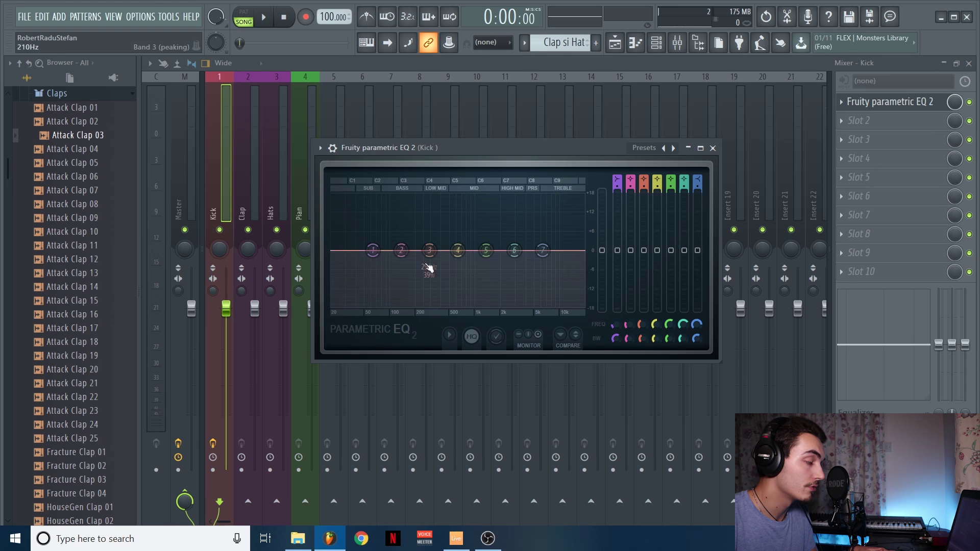
{"action": "key", "text": "space"}
{"action": "left_click_drag", "start_coordinate": [383, 250], "coordinate": [381, 215]}
{"action": "right_click", "coordinate": [380, 214]}
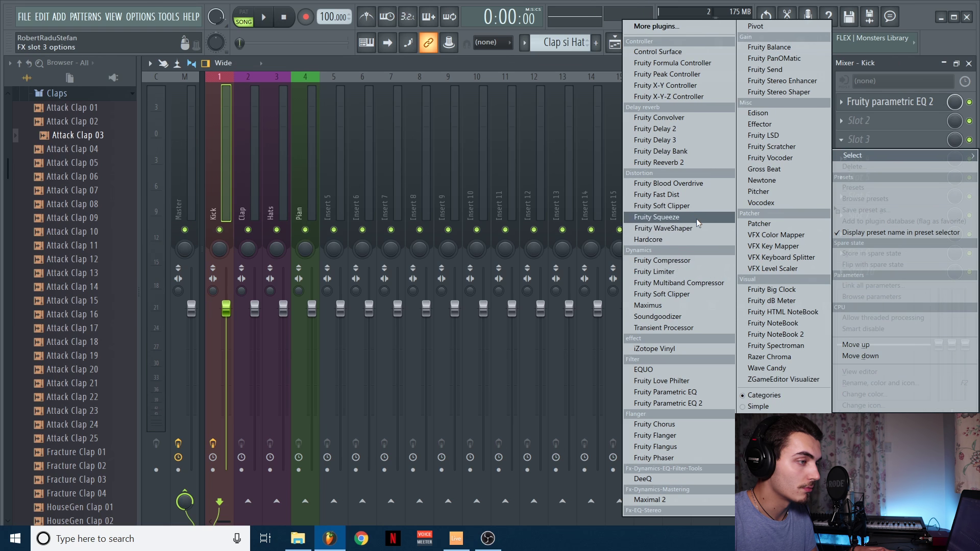
Step: Load Fruity Blood Overdrive into the Kick track's third effect slot and raise its Pre Amp during playback
{"action": "left_click", "coordinate": [655, 185]}
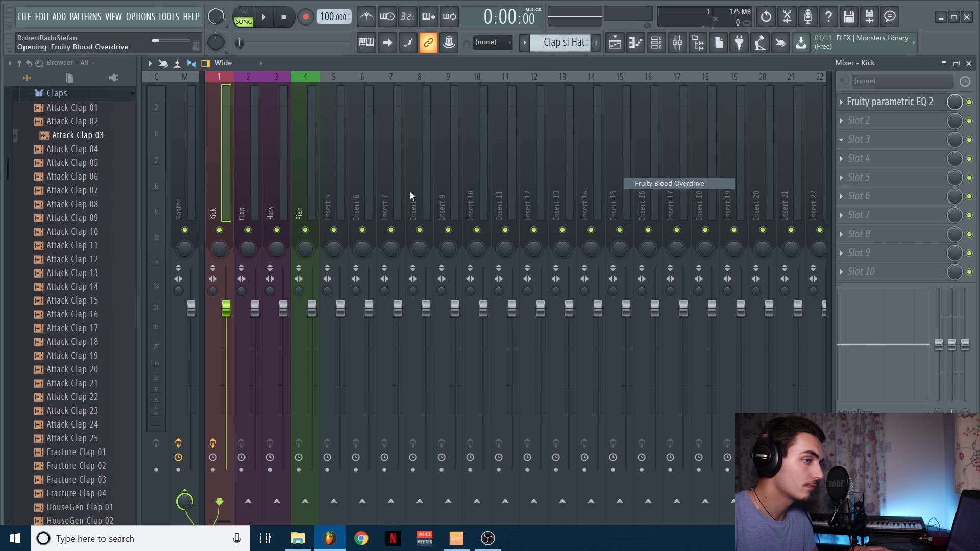
{"action": "key", "text": "space"}
{"action": "left_click_drag", "start_coordinate": [381, 276], "coordinate": [380, 239]}
{"action": "left_click", "coordinate": [509, 208]}
{"action": "key", "text": "space"}
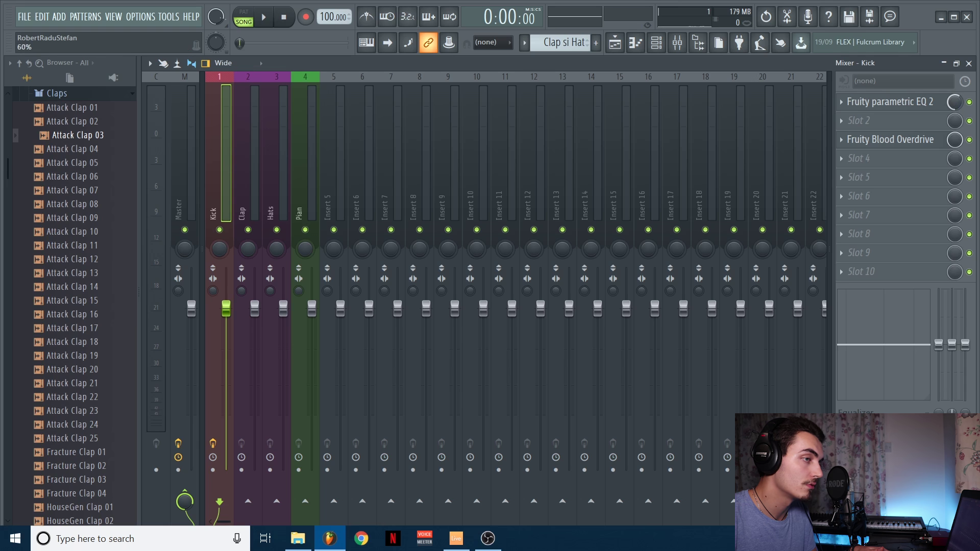
Step: Try lower mix levels on the Kick track's effect slots and disable the Fruity Blood Overdrive slot
{"action": "left_click_drag", "start_coordinate": [955, 102], "coordinate": [955, 97]}
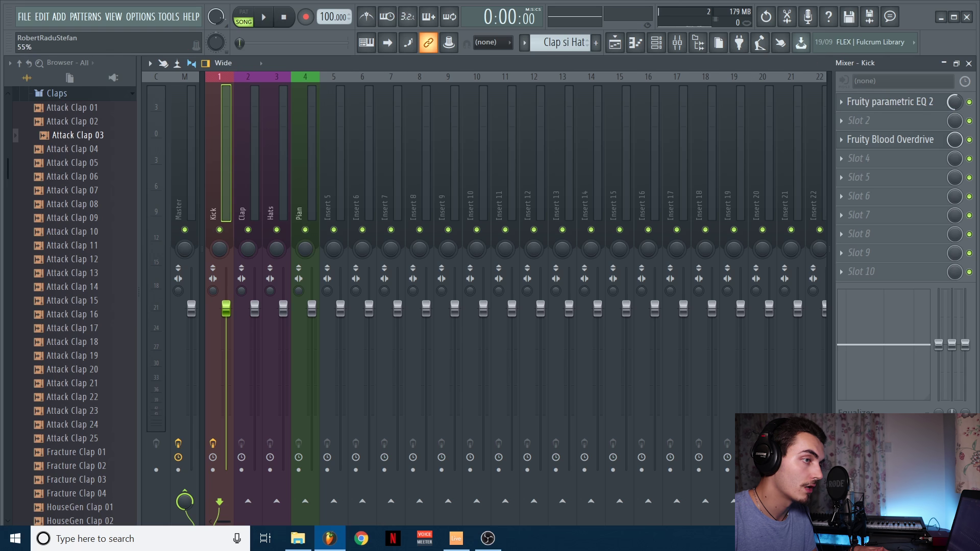
{"action": "left_click", "coordinate": [902, 143]}
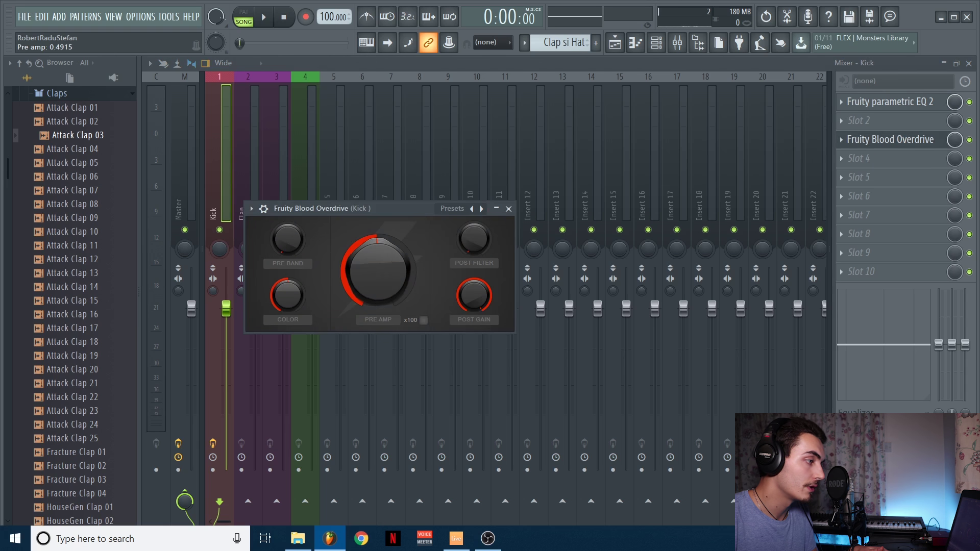
{"action": "left_click", "coordinate": [508, 209]}
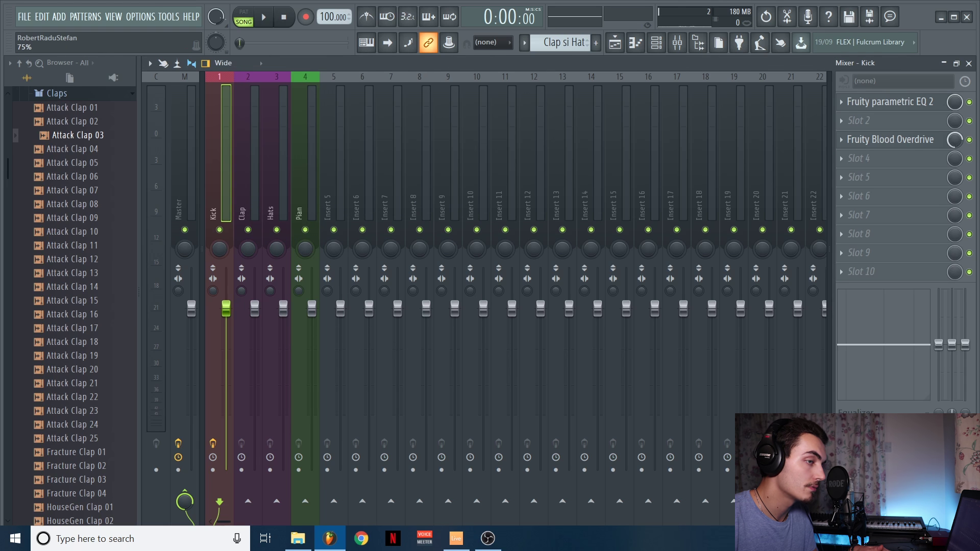
{"action": "left_click", "coordinate": [969, 139]}
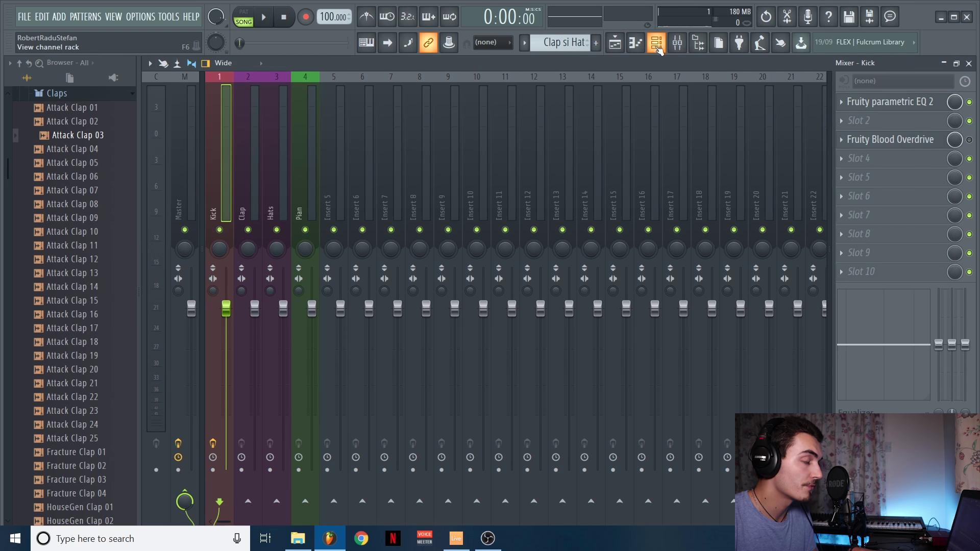
Step: Show the channel rack over the playlist and reposition its window
{"action": "left_click", "coordinate": [657, 52]}
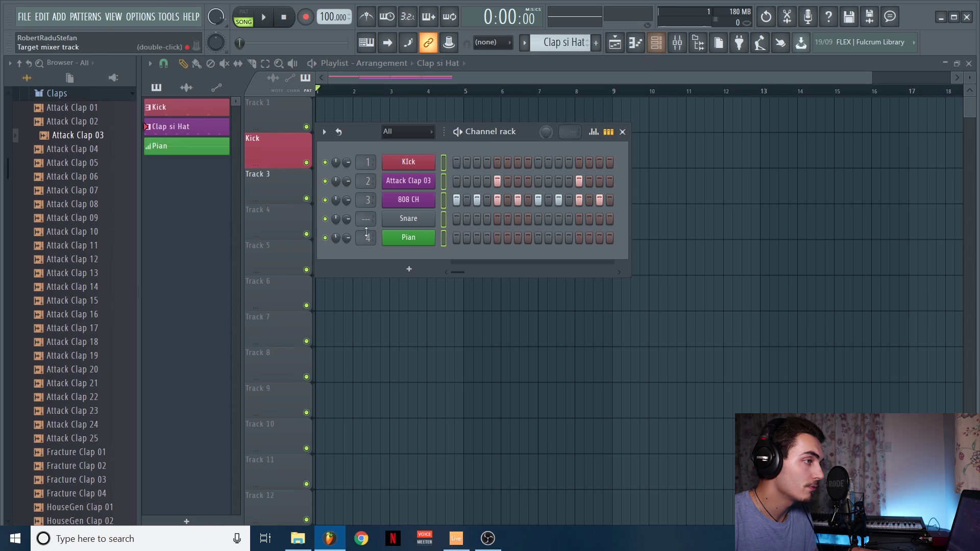
{"action": "left_click", "coordinate": [661, 43]}
{"action": "left_click", "coordinate": [661, 43]}
{"action": "left_click_drag", "start_coordinate": [583, 132], "coordinate": [600, 154]}
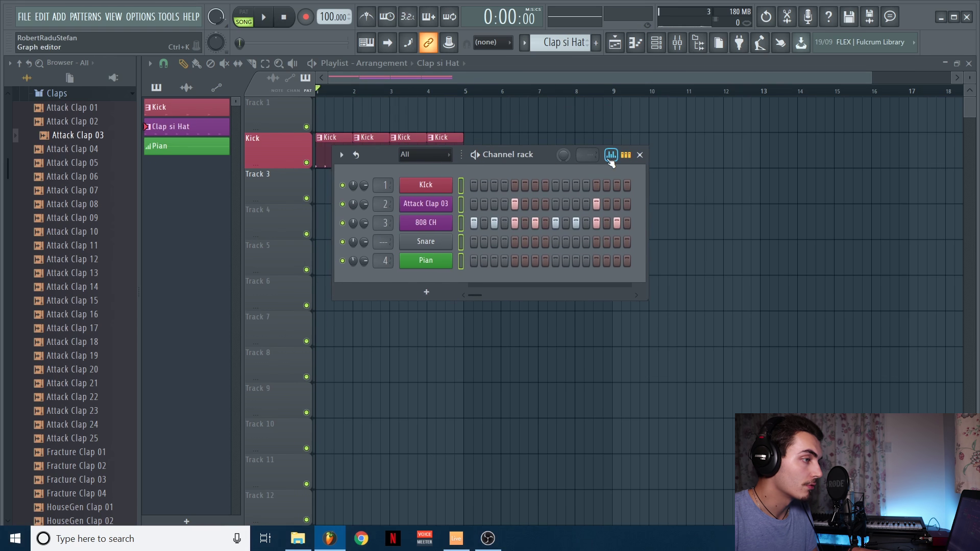
Step: Open the graph editor for the 808 CH channel and vary its step pitches, using F#, E, D#, C# and G
{"action": "left_click", "coordinate": [616, 160]}
{"action": "left_click", "coordinate": [461, 223]}
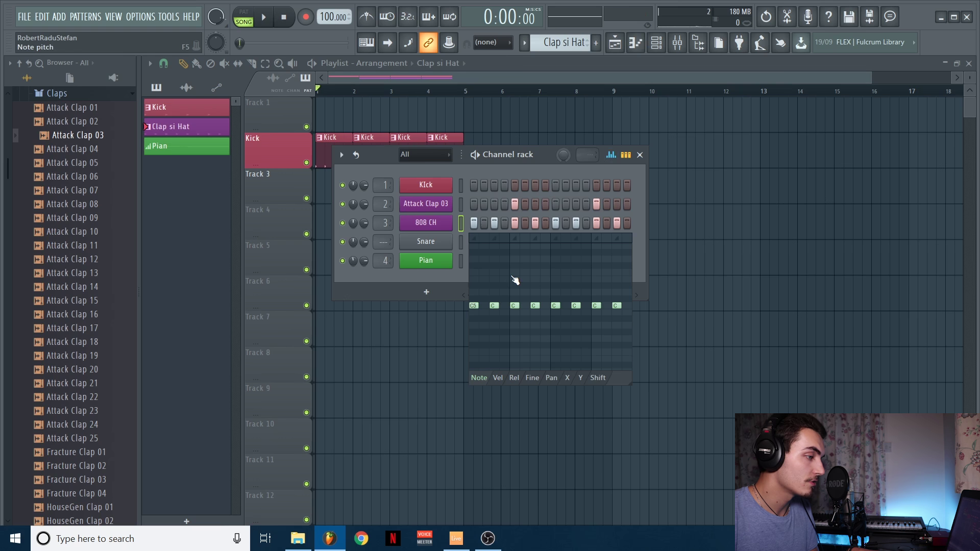
{"action": "left_click", "coordinate": [554, 378]}
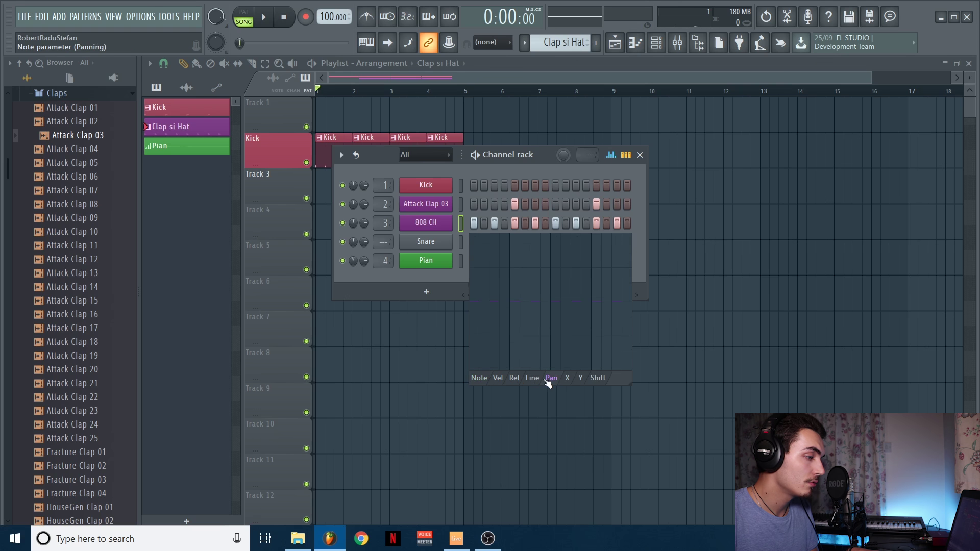
{"action": "left_click", "coordinate": [479, 380]}
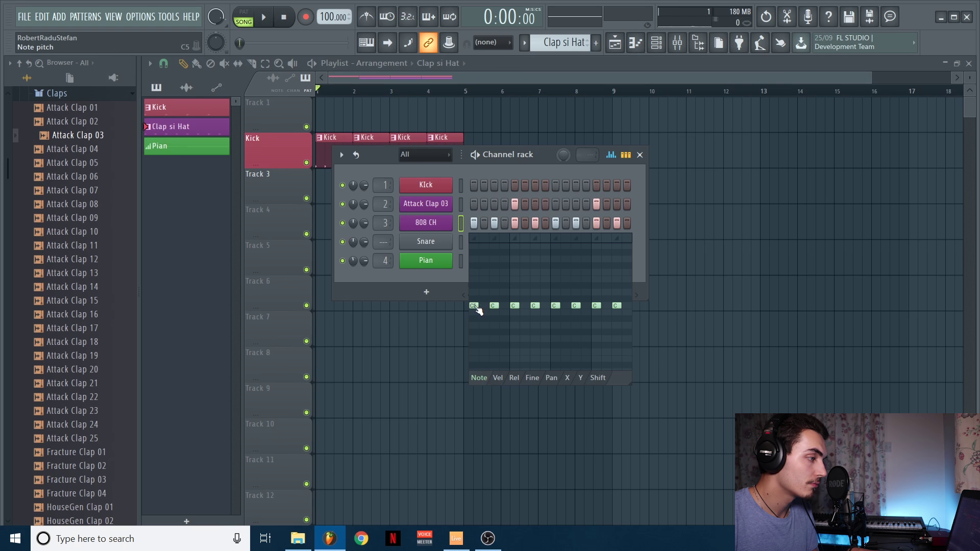
{"action": "mouse_move", "coordinate": [475, 307]}
{"action": "left_mouse_down"}
{"action": "mouse_move", "coordinate": [475, 256]}
{"action": "mouse_move", "coordinate": [481, 353]}
{"action": "mouse_move", "coordinate": [477, 263]}
{"action": "mouse_move", "coordinate": [475, 316]}
{"action": "left_mouse_up"}
{"action": "mouse_move", "coordinate": [494, 306]}
{"action": "left_mouse_down"}
{"action": "mouse_move", "coordinate": [494, 274]}
{"action": "mouse_move", "coordinate": [515, 279]}
{"action": "left_mouse_up"}
{"action": "left_click_drag", "start_coordinate": [535, 305], "coordinate": [535, 346]}
{"action": "left_click_drag", "start_coordinate": [555, 305], "coordinate": [555, 286]}
{"action": "left_click_drag", "start_coordinate": [566, 303], "coordinate": [596, 260]}
Step: Switch to pattern mode and play the Clap si Hat pattern to hear the varied hat pitches
{"action": "key", "text": "l"}
{"action": "key", "text": "space"}
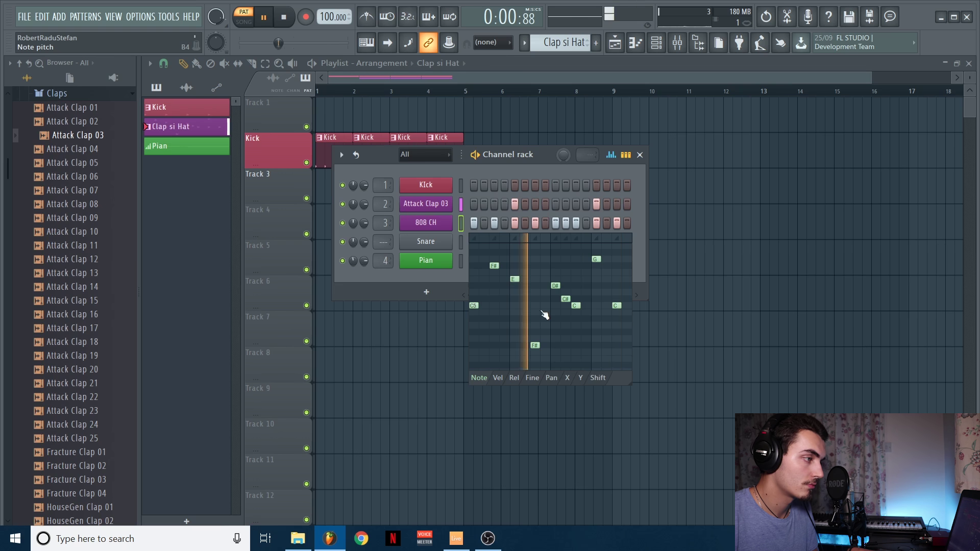
{"action": "key", "text": "space"}
Step: Hide the graph editor and switch the channel rack from step buttons to the note preview
{"action": "left_click", "coordinate": [611, 155]}
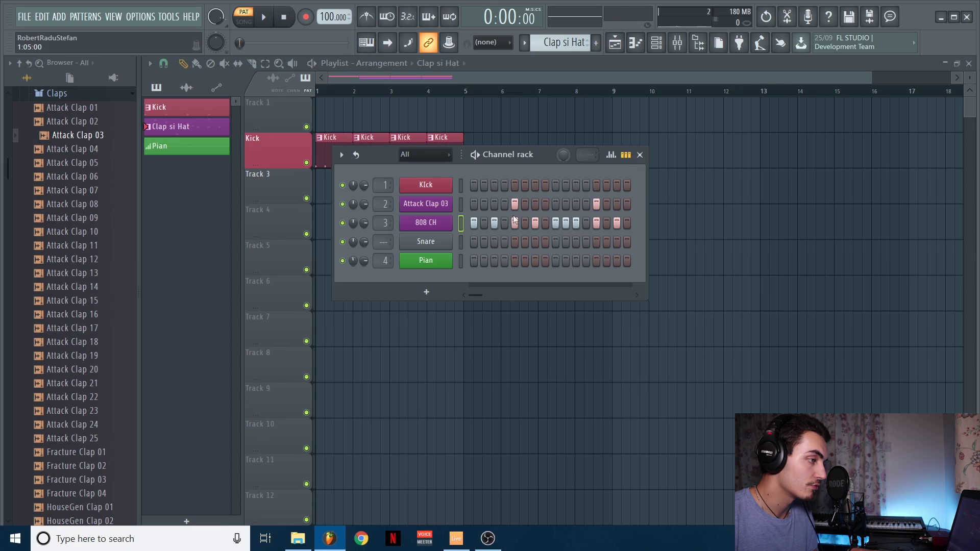
{"action": "left_click", "coordinate": [626, 156]}
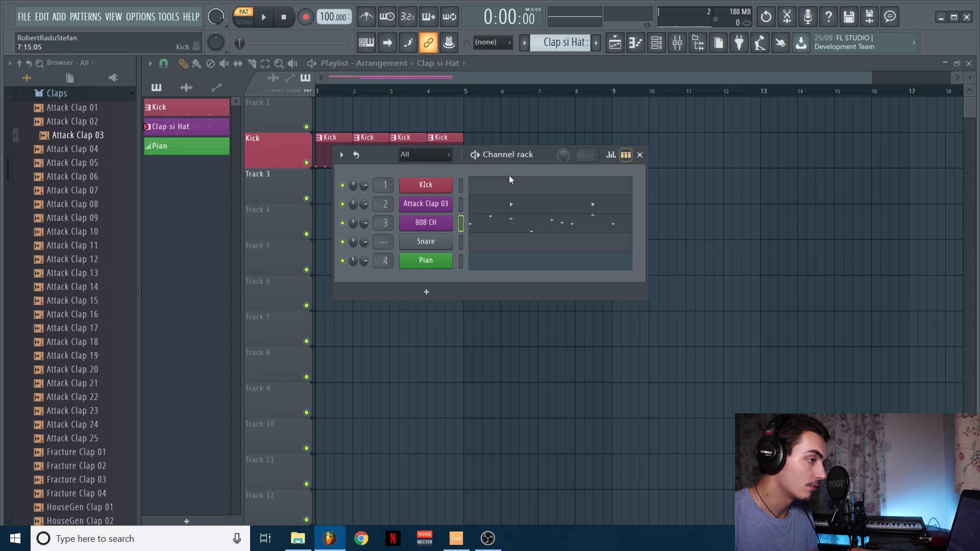